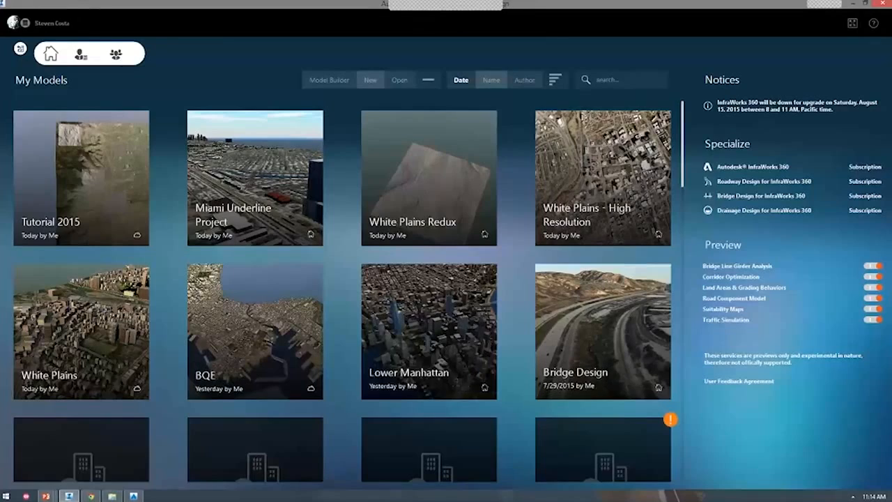
Browse the My Models list and sort the models by name and by author
scroll(561, 418, down, 15)
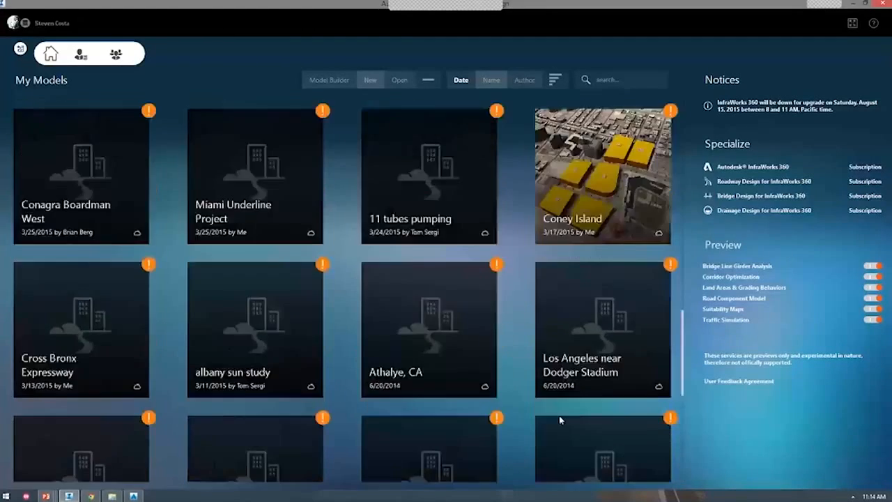
scroll(559, 415, up, 15)
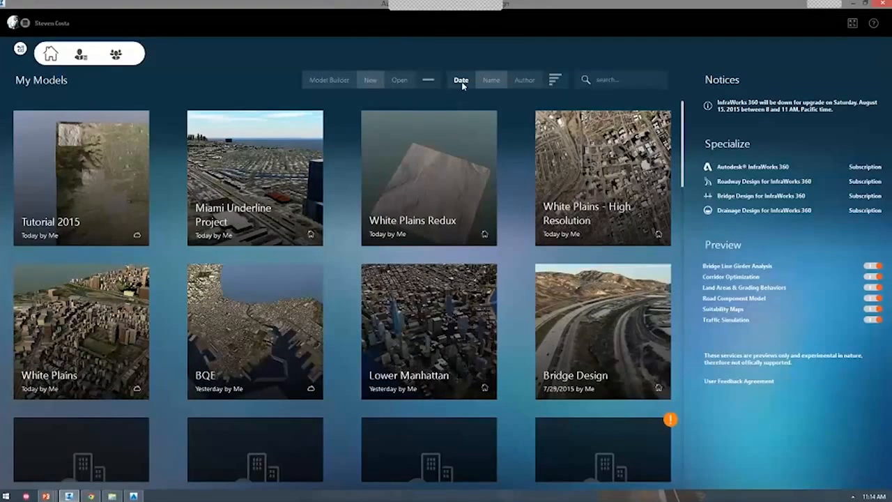
click(491, 80)
click(523, 82)
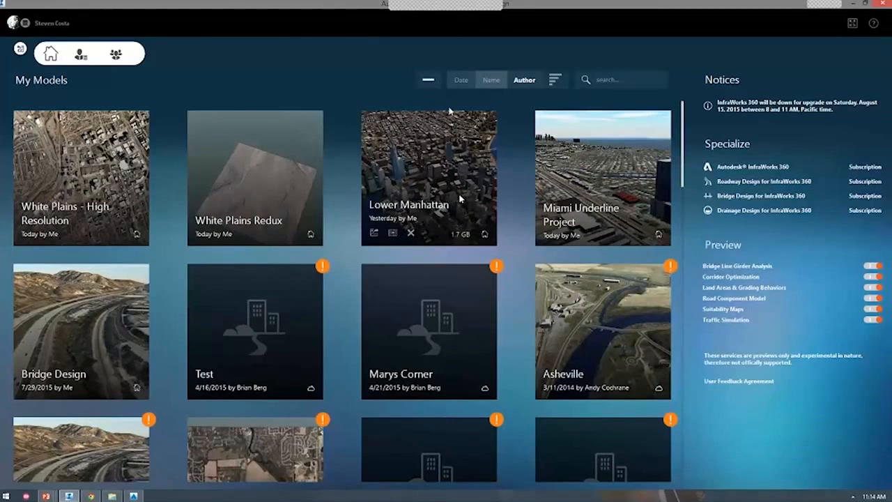
mouse_move(428, 80)
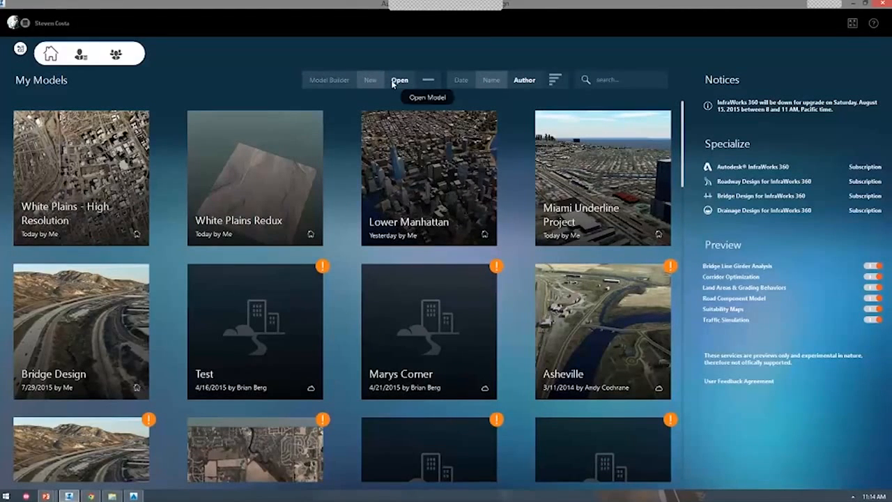
click(331, 82)
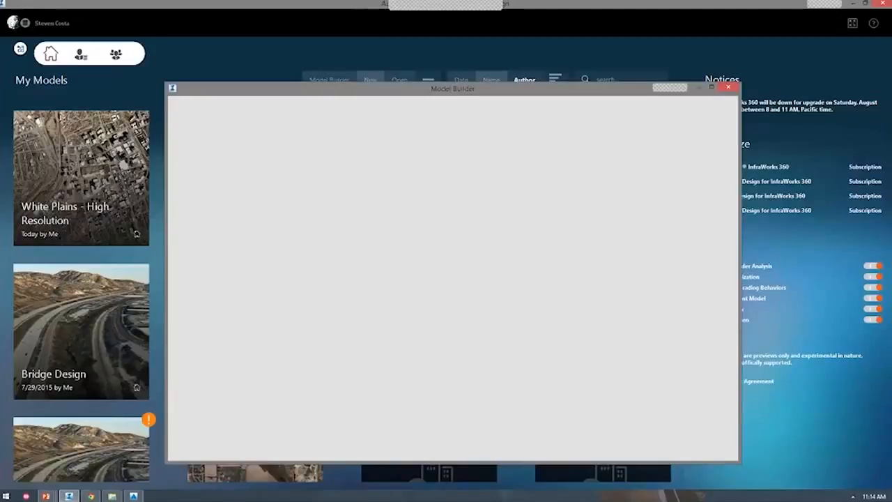
double_click(382, 91)
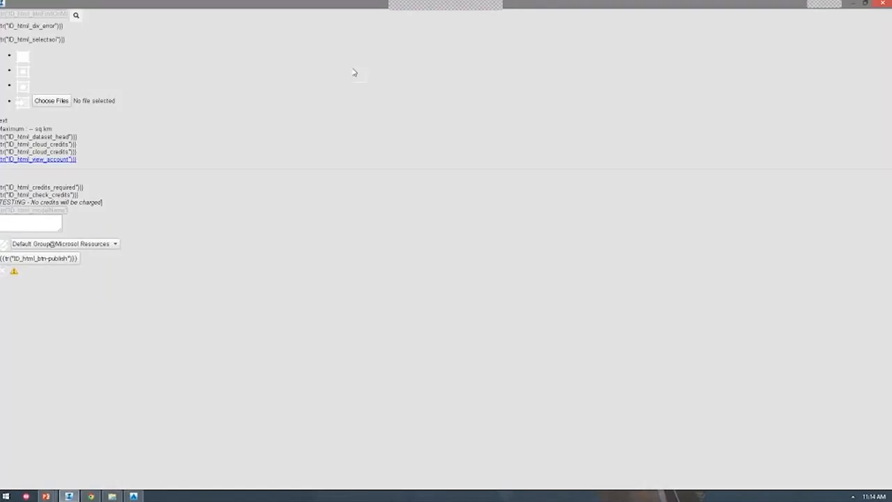
click(882, 3)
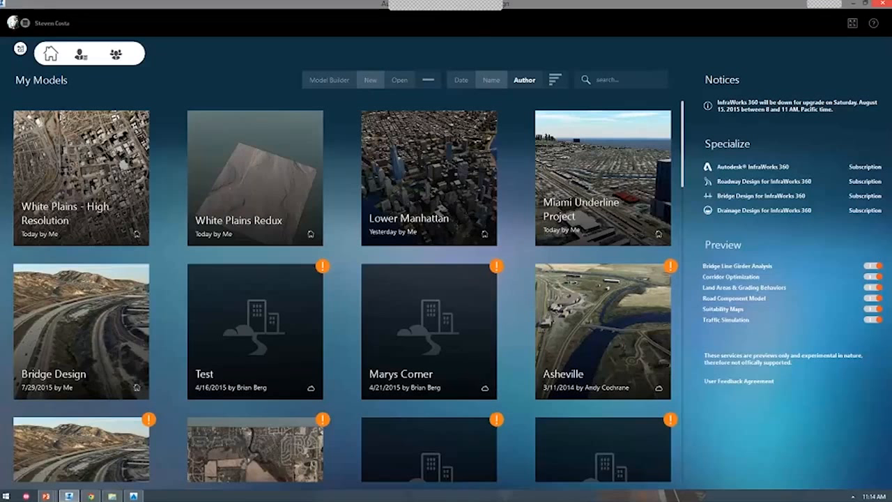
Open Model Builder and maximize its window
click(340, 81)
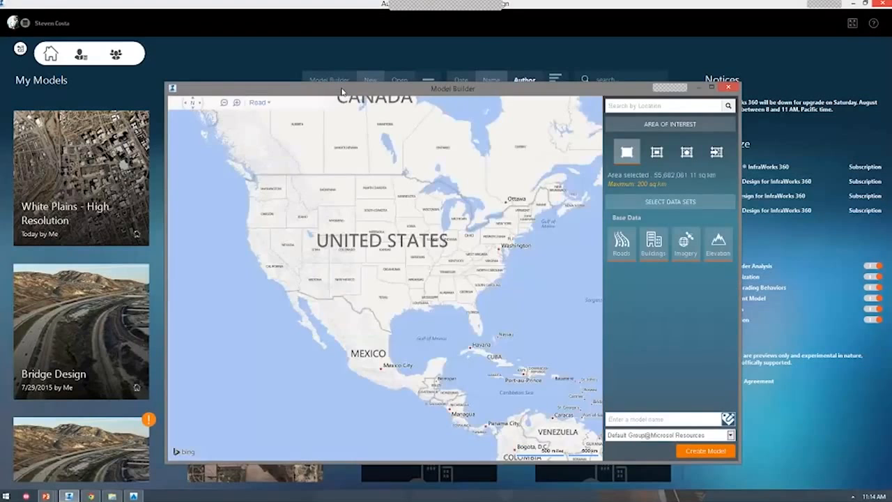
double_click(342, 90)
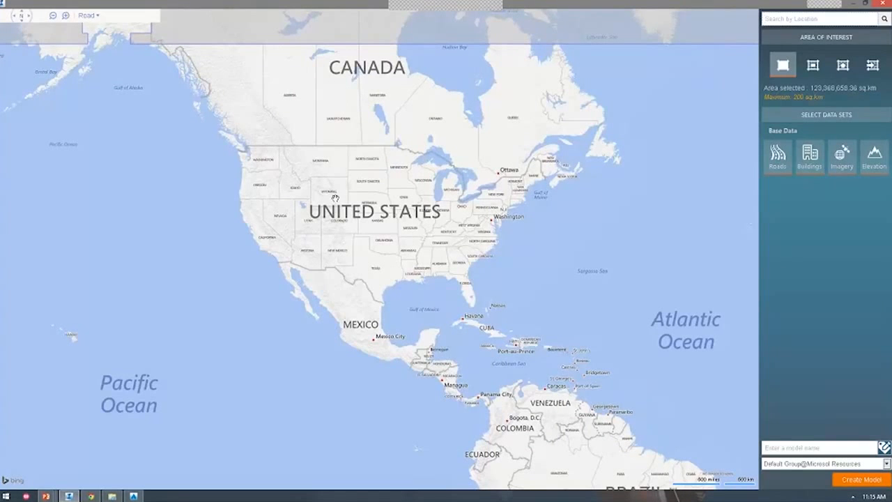
Examine the shaded coverage limits on the world map from Asia across the Pacific to North America
drag(335, 197, 445, 175)
scroll(420, 176, down, 1)
drag(115, 209, 414, 195)
scroll(408, 202, down, 2)
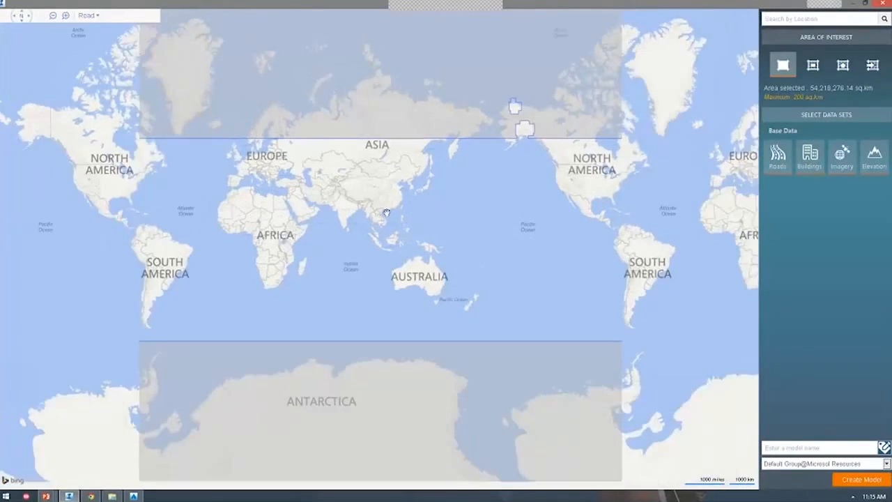
scroll(494, 160, up, 1)
drag(696, 127, 484, 135)
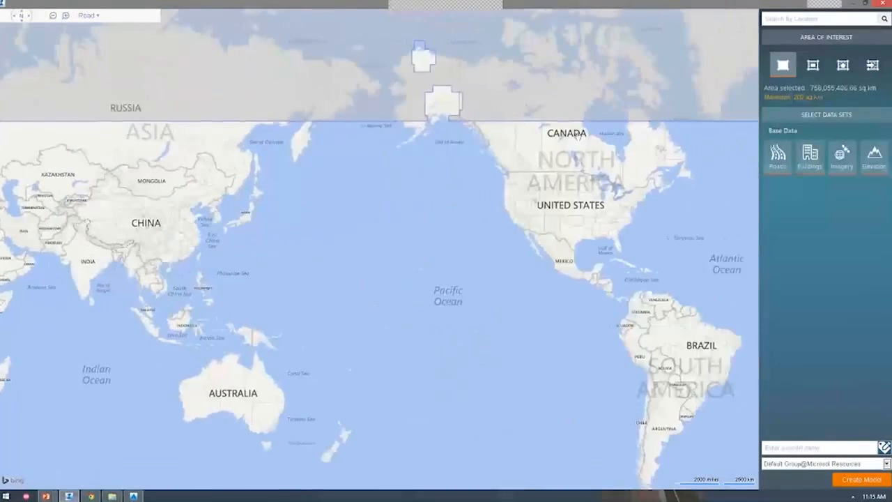
drag(589, 135, 463, 151)
scroll(462, 152, up, 1)
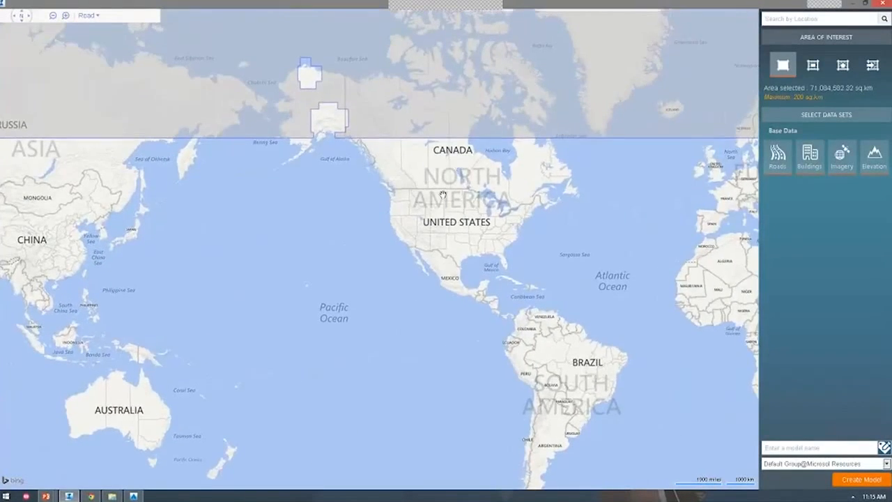
Examine where the coverage boundary runs across northern Europe, Canada and the separate available areas in Alaska
drag(436, 180, 280, 204)
drag(740, 238, 442, 243)
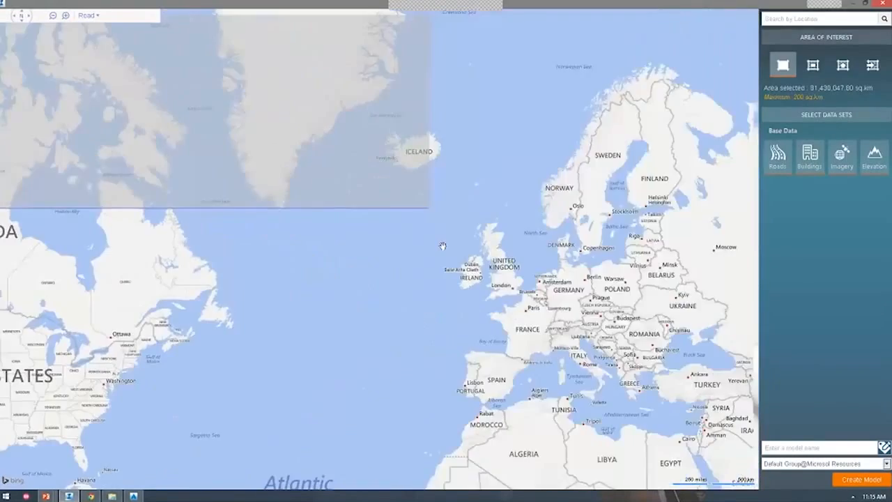
drag(537, 211, 418, 206)
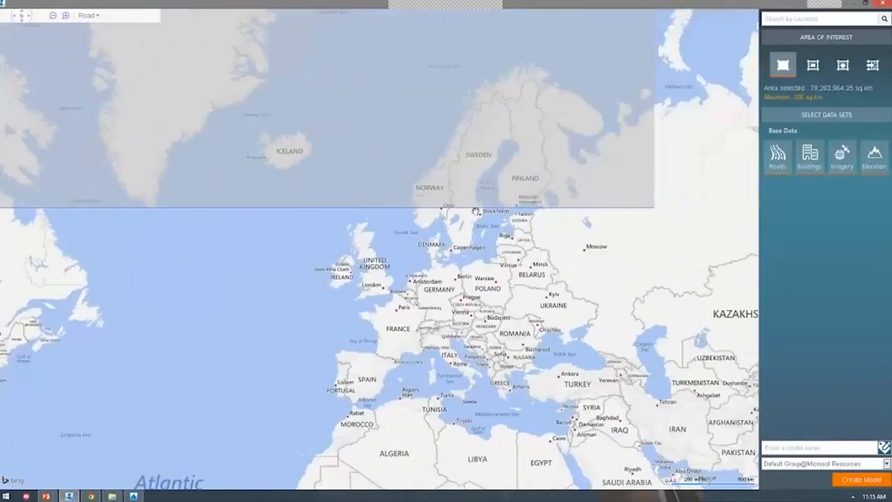
scroll(417, 205, up, 1)
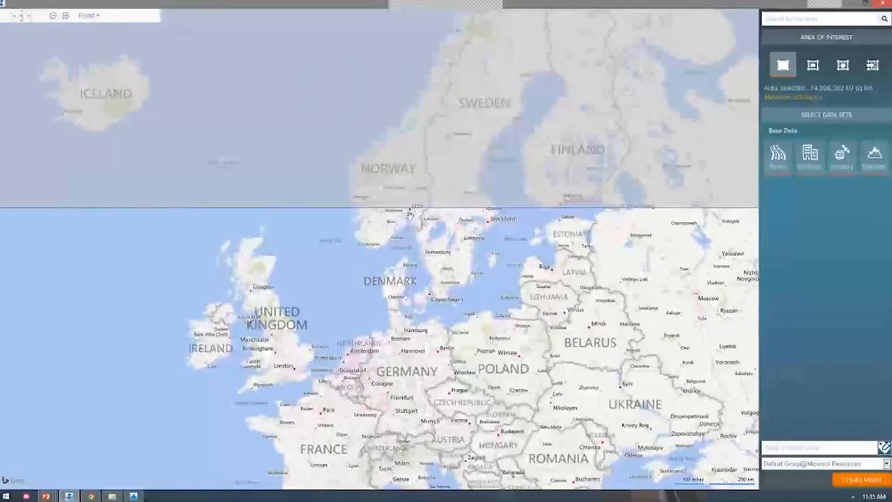
drag(524, 224, 312, 215)
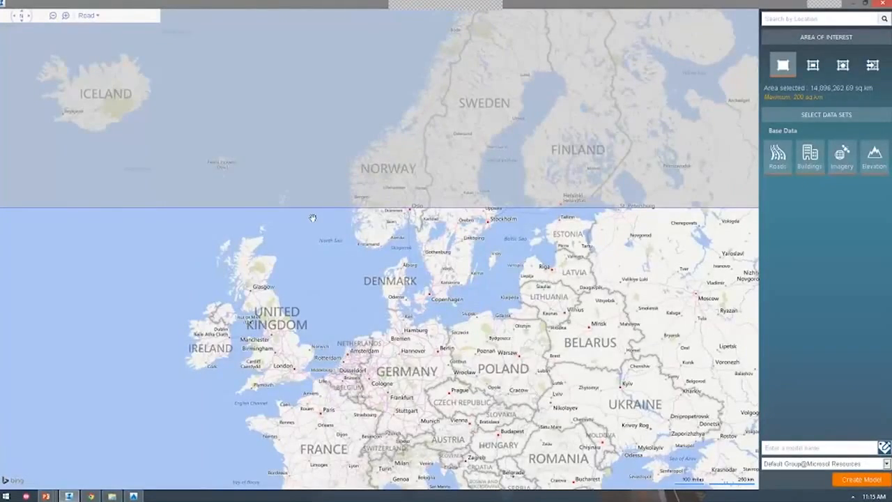
scroll(412, 215, down, 1)
drag(410, 217, 550, 155)
drag(147, 169, 593, 248)
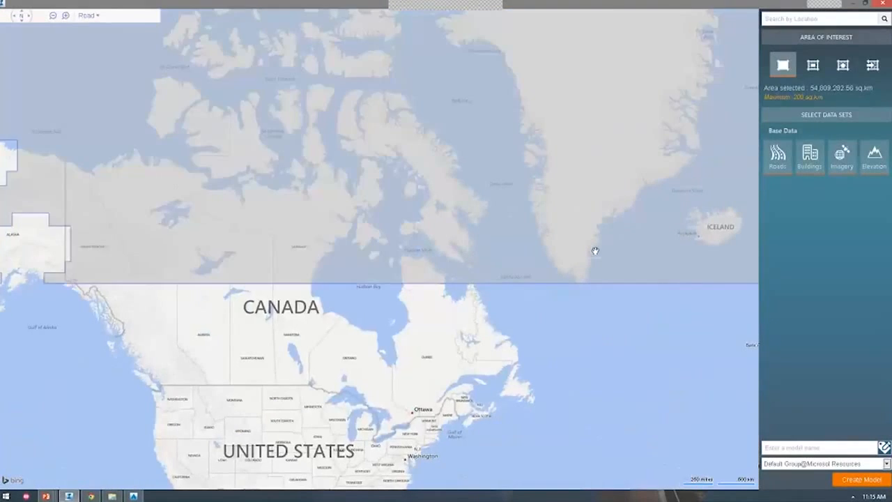
scroll(255, 225, up, 1)
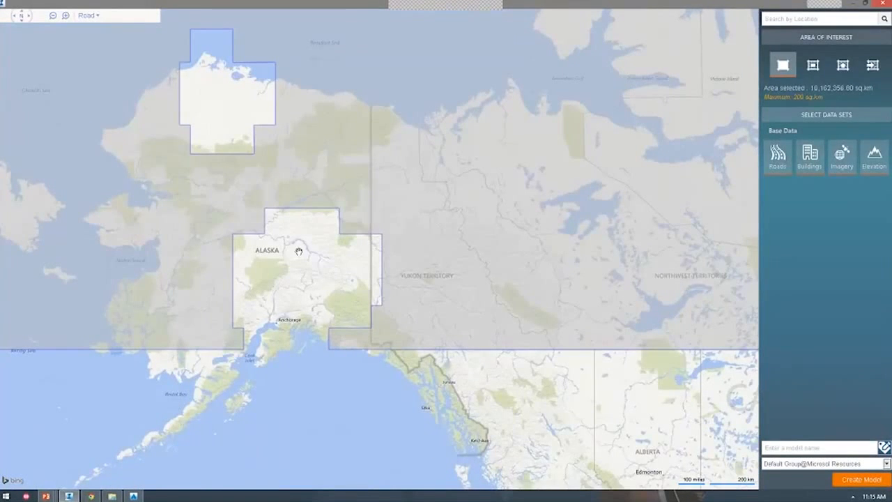
scroll(299, 251, down, 1)
drag(276, 238, 202, 90)
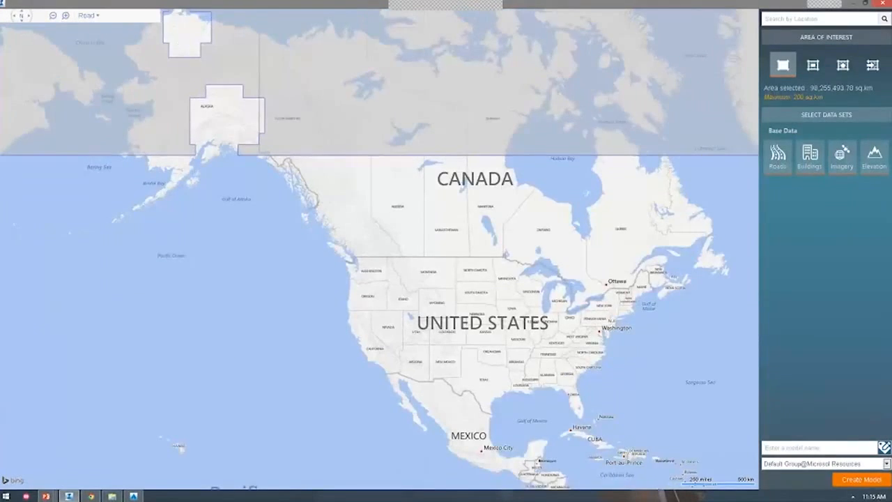
Examine the available coverage across the Americas, Europe, Africa, Asia and Australia
drag(279, 235, 225, 199)
drag(697, 240, 400, 266)
drag(507, 243, 266, 281)
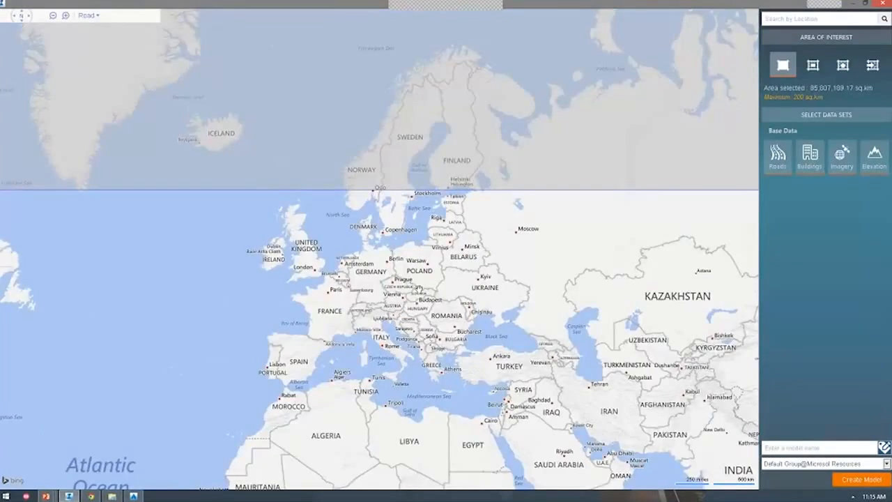
drag(419, 289, 571, 215)
scroll(556, 222, down, 1)
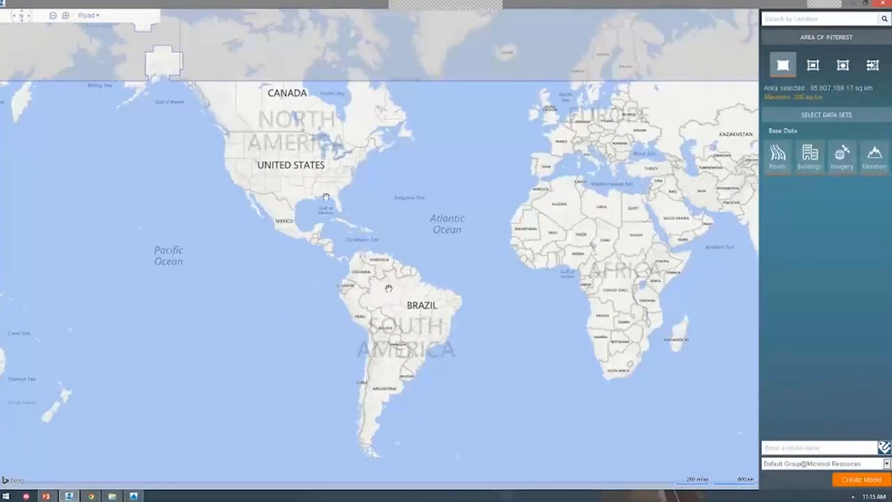
drag(718, 324, 522, 312)
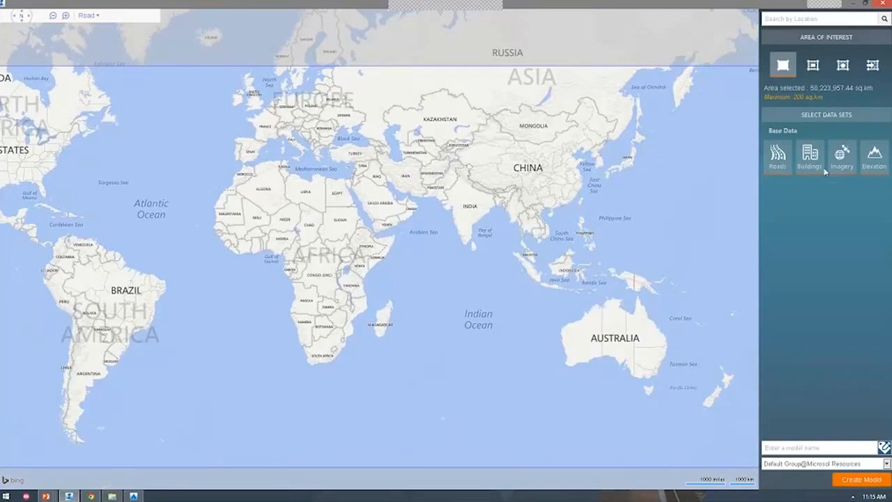
drag(316, 209, 502, 253)
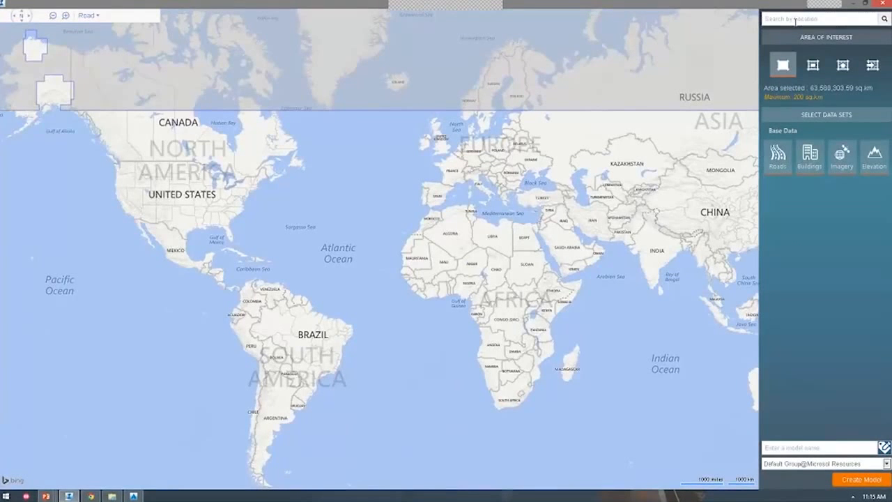
Search for Brooklyn and move the map to Brooklyn, NY (United States)
text(Brooklyn)
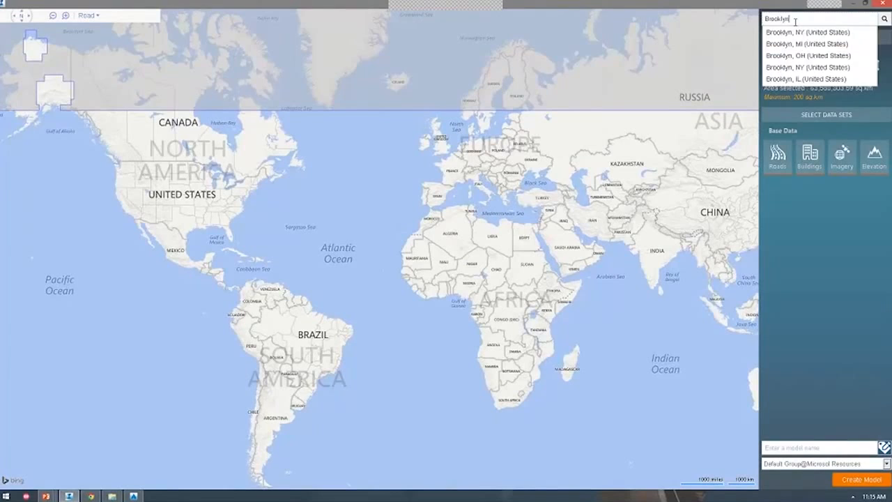
key(Return)
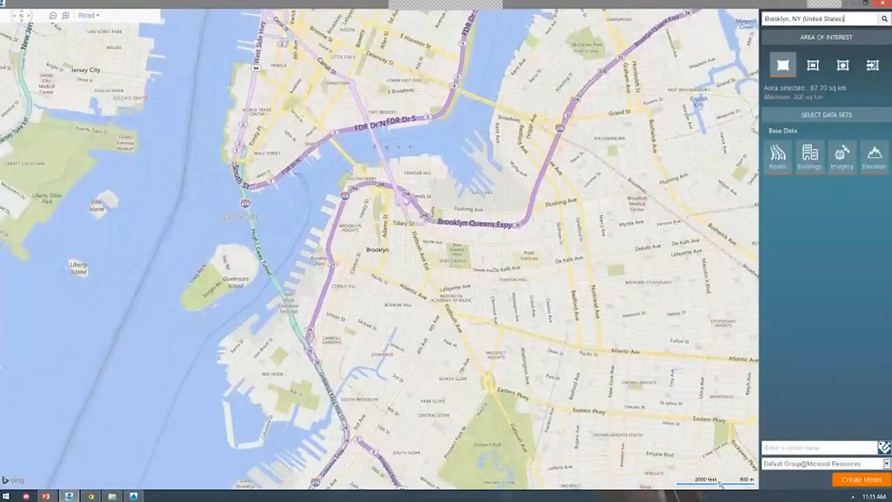
Draw a polygon area of interest of about 12 sq km following the Brooklyn Queens Expy from South Brooklyn to McCarren Park
click(838, 66)
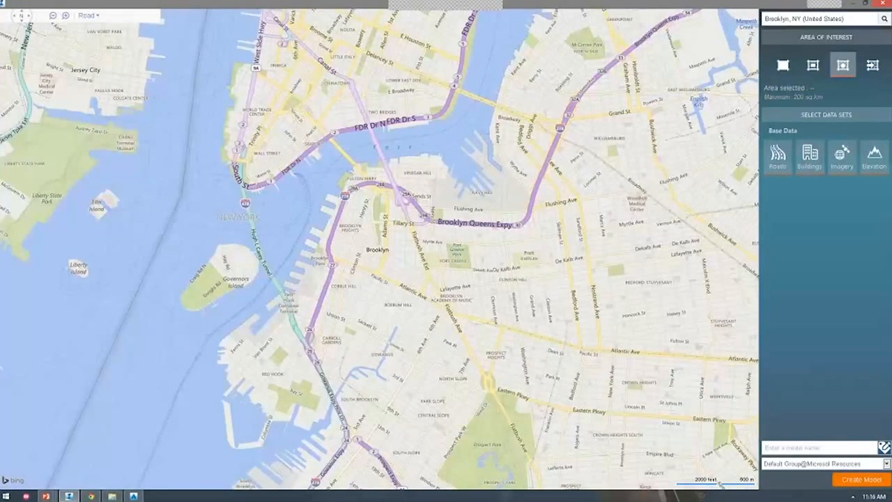
click(318, 428)
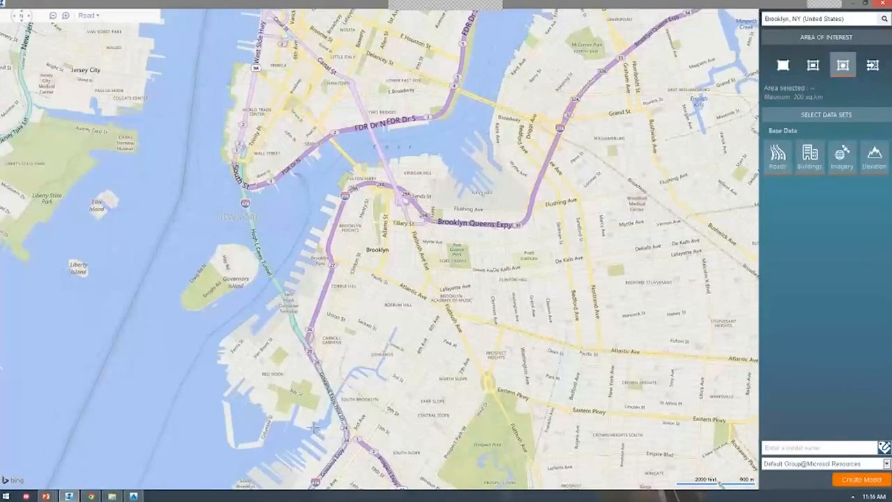
click(258, 305)
click(314, 171)
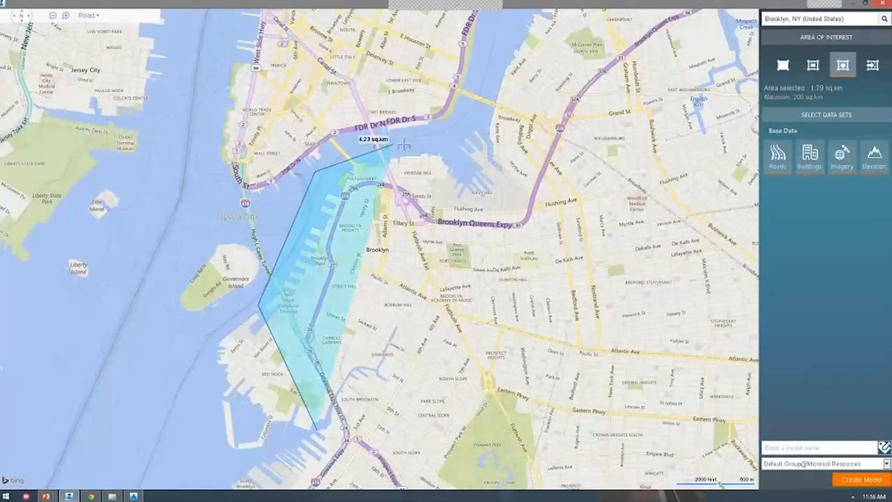
click(394, 144)
click(451, 155)
click(470, 199)
click(493, 204)
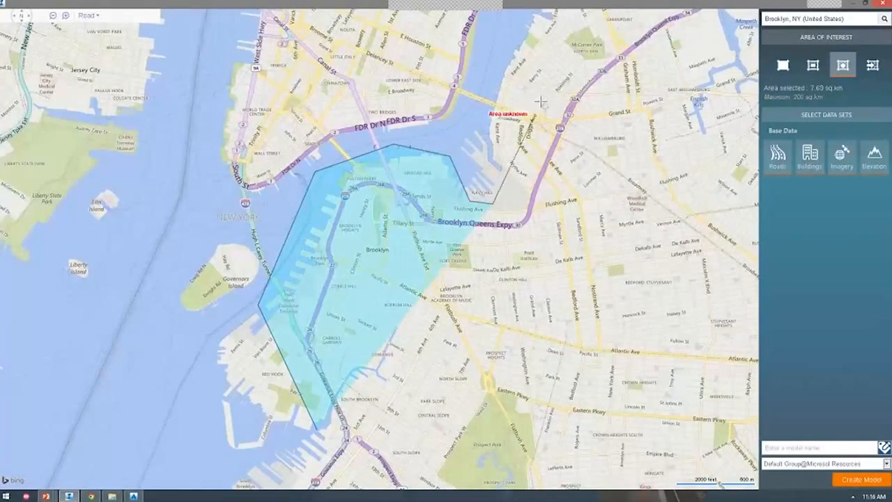
click(554, 75)
click(593, 43)
click(640, 89)
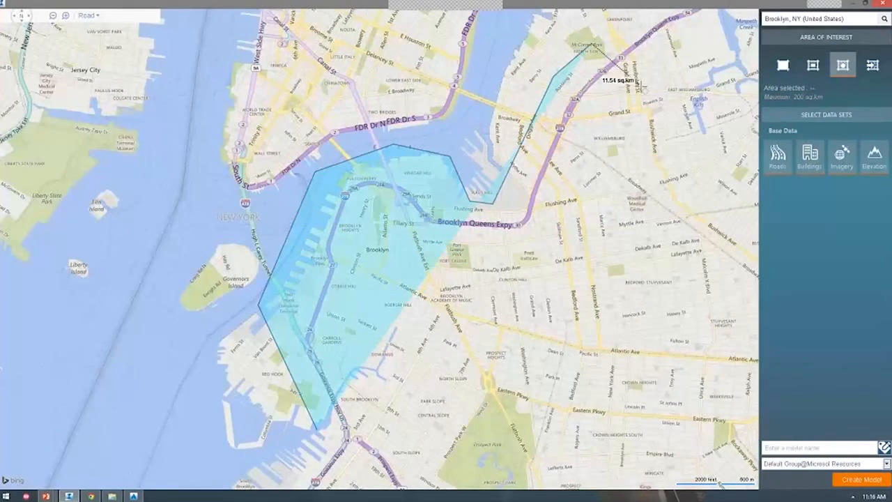
click(577, 166)
click(563, 246)
click(446, 250)
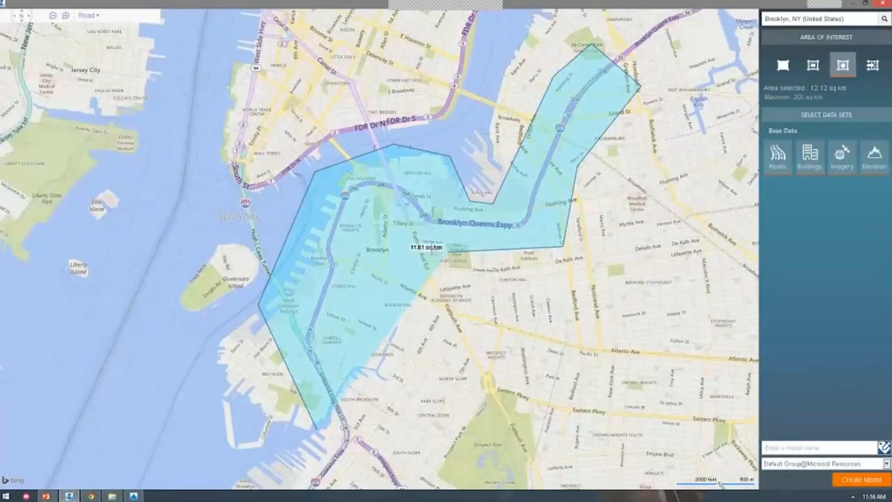
click(382, 224)
click(359, 286)
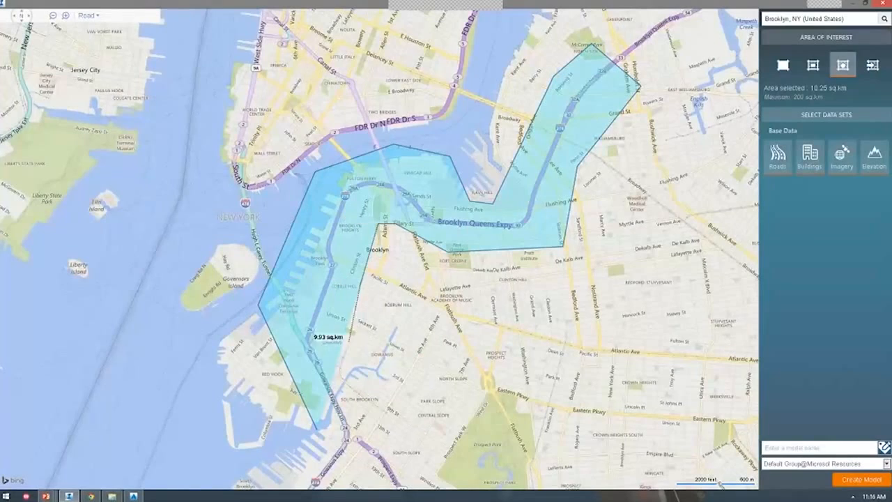
click(427, 421)
click(345, 446)
double_click(317, 426)
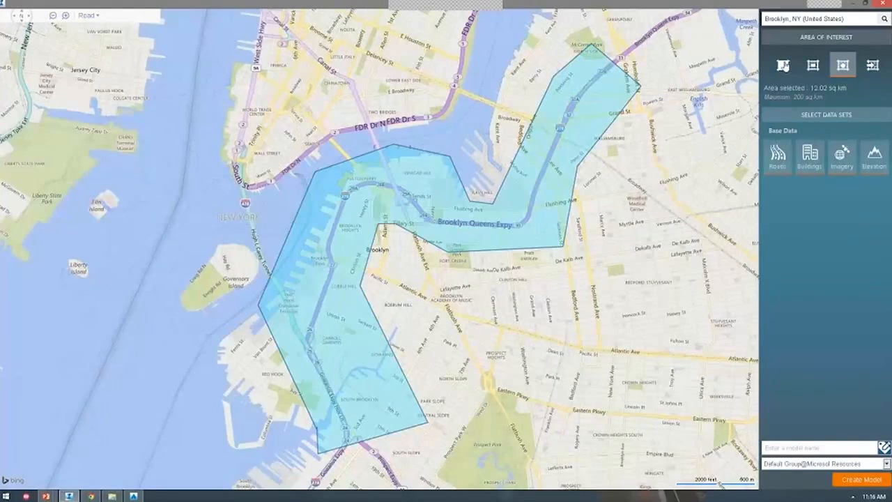
Switch the area of interest to the visible map extent and try importing it from a shapefile
click(782, 65)
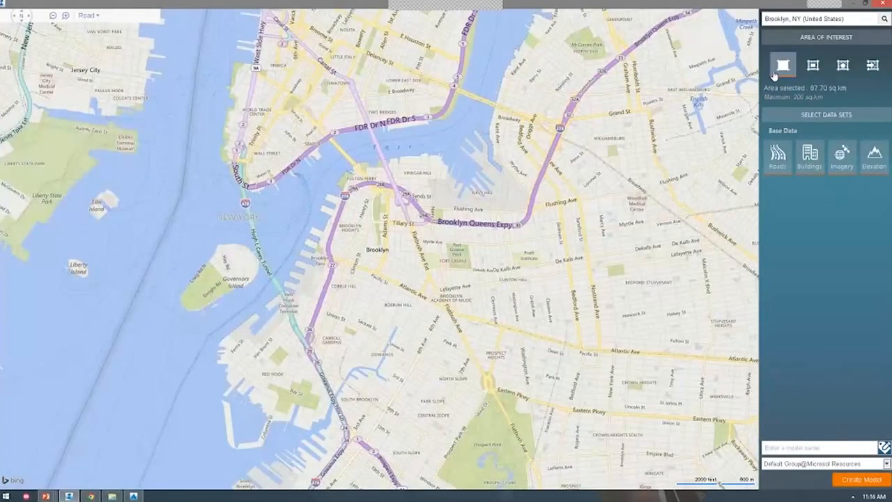
click(872, 65)
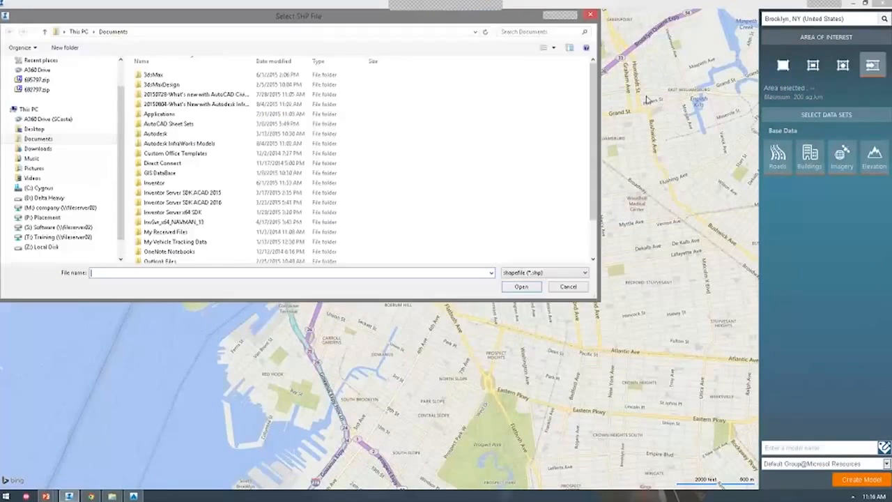
click(567, 289)
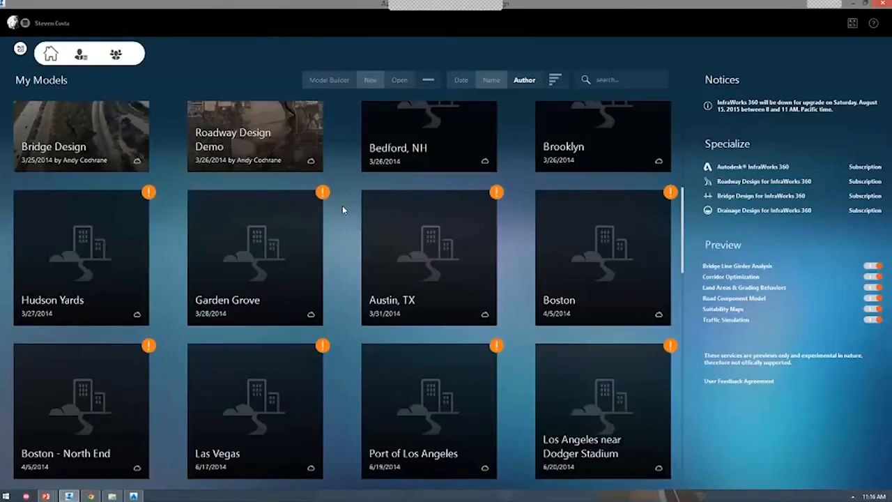
Search My Models for "bqe" and open the BQE model
scroll(342, 206, up, 5)
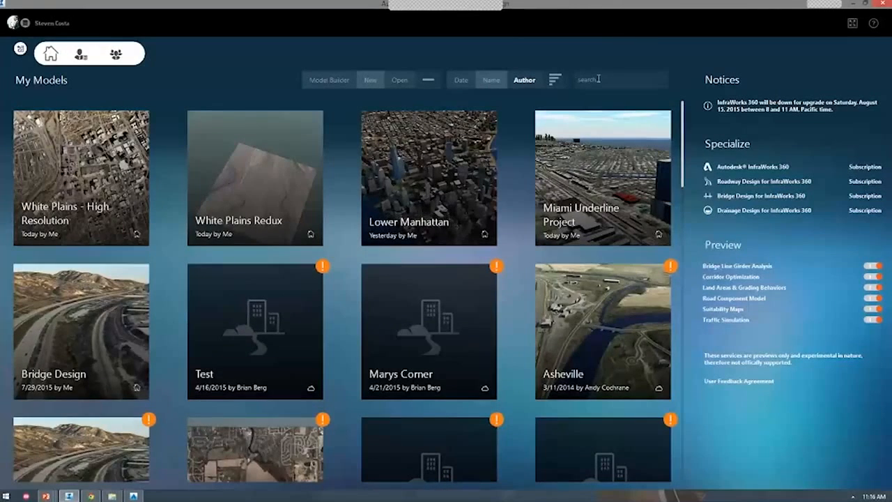
text(bqe)
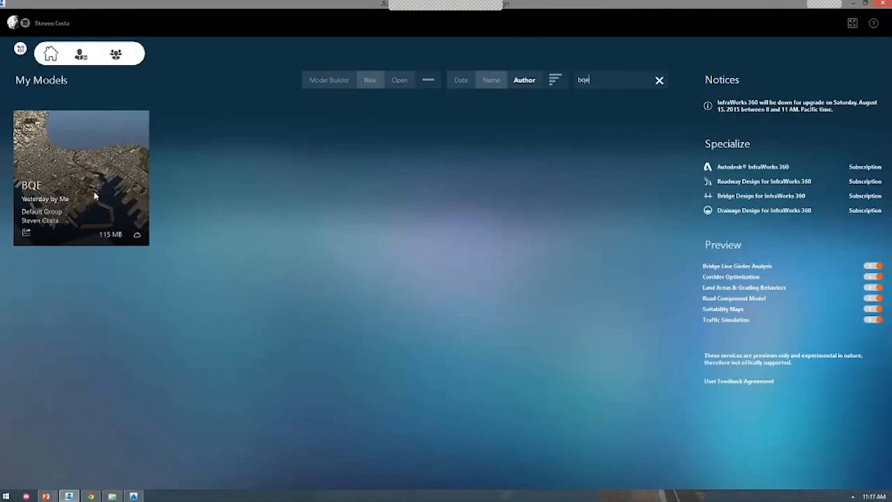
click(123, 228)
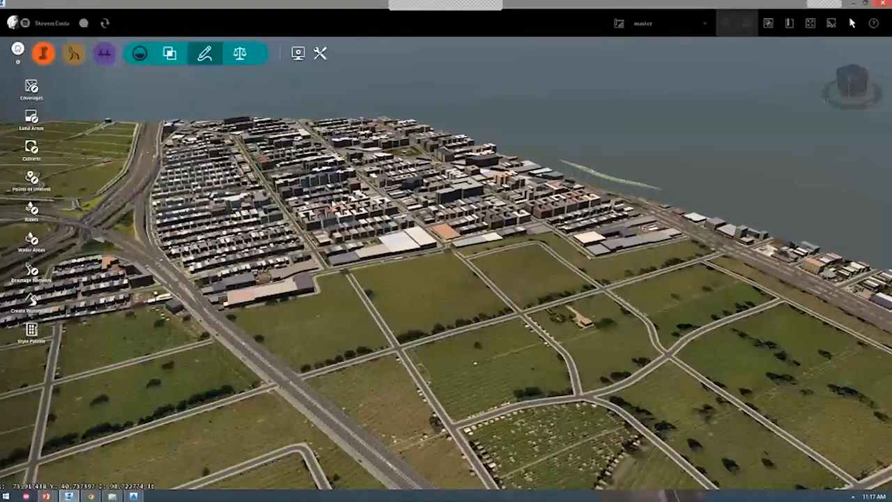
Examine the northern part of the BQE model, from a perspective view to a straight top-down view of its boundary
scroll(377, 319, down, 3)
middle_drag(377, 319, 516, 279)
scroll(460, 252, down, 3)
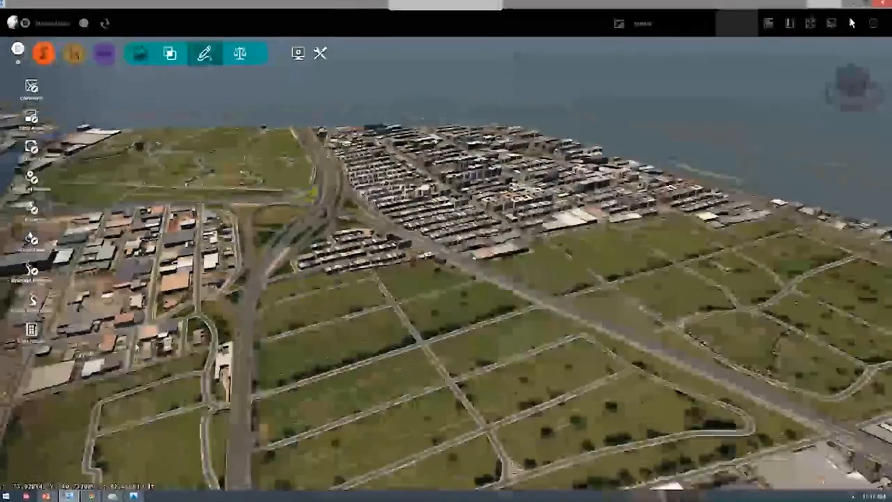
middle_drag(457, 249, 613, 230)
scroll(471, 222, up, 3)
drag(418, 258, 470, 364)
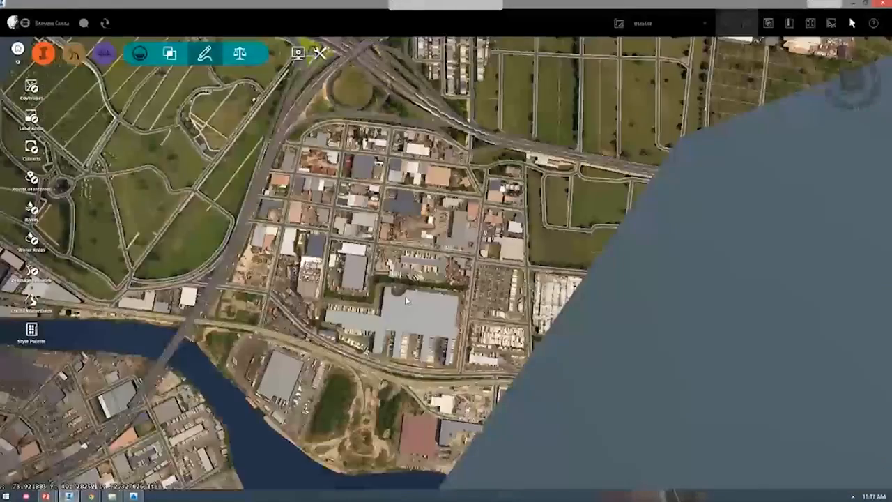
scroll(470, 364, down, 3)
scroll(470, 363, down, 2)
middle_drag(471, 364, 493, 139)
scroll(437, 341, down, 4)
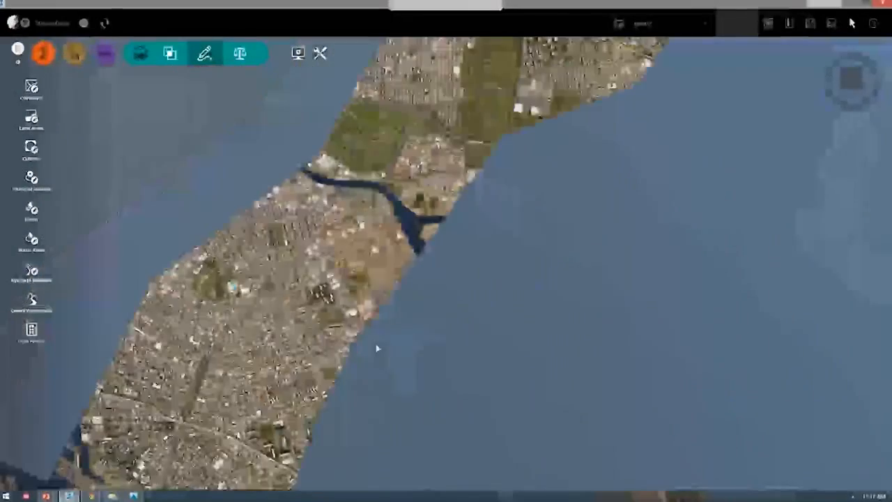
Follow the BQE model's corridor boundary southwest along the waterfront to its southern tip
scroll(479, 256, down, 2)
middle_drag(479, 256, 603, 125)
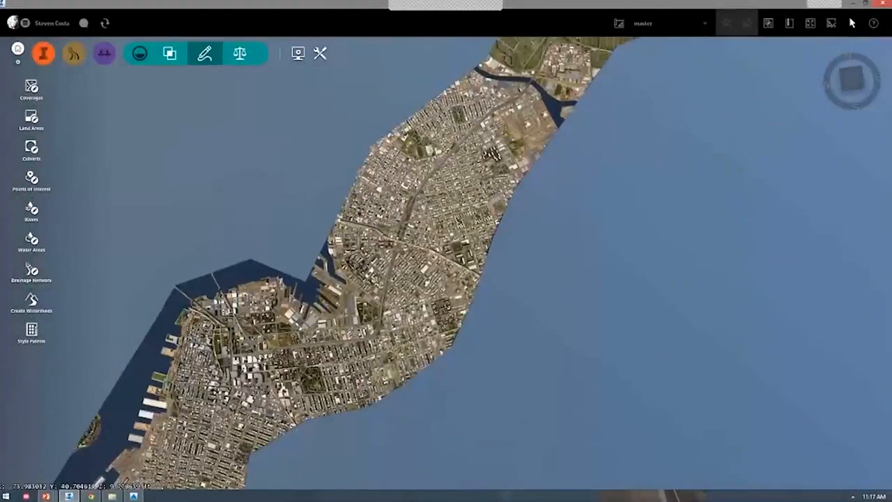
middle_drag(225, 298, 346, 202)
middle_drag(223, 446, 269, 306)
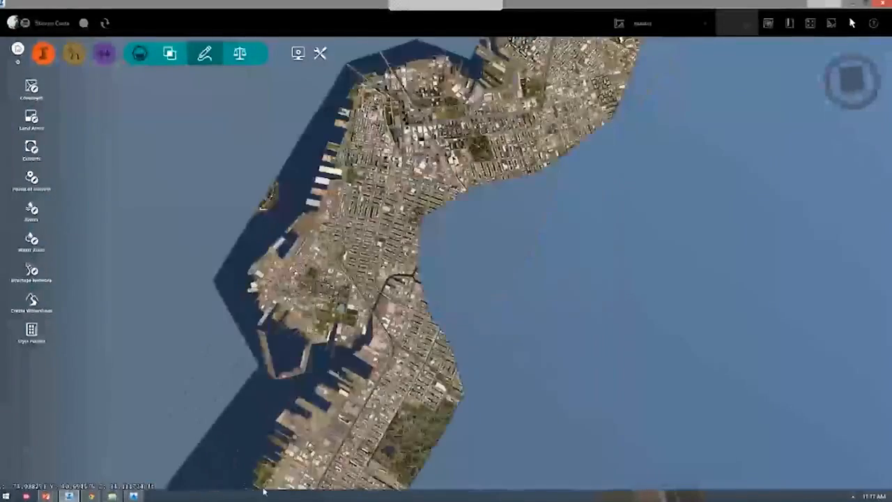
middle_drag(260, 486, 317, 275)
middle_drag(185, 348, 255, 248)
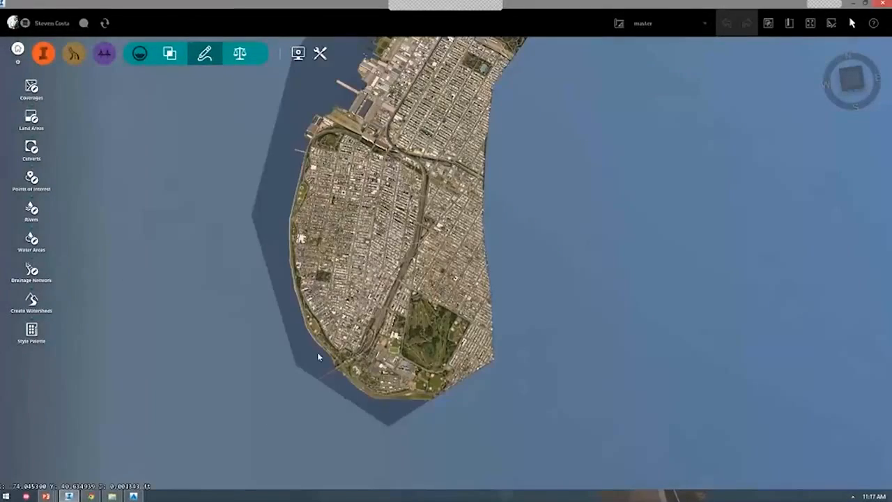
scroll(375, 328, up, 3)
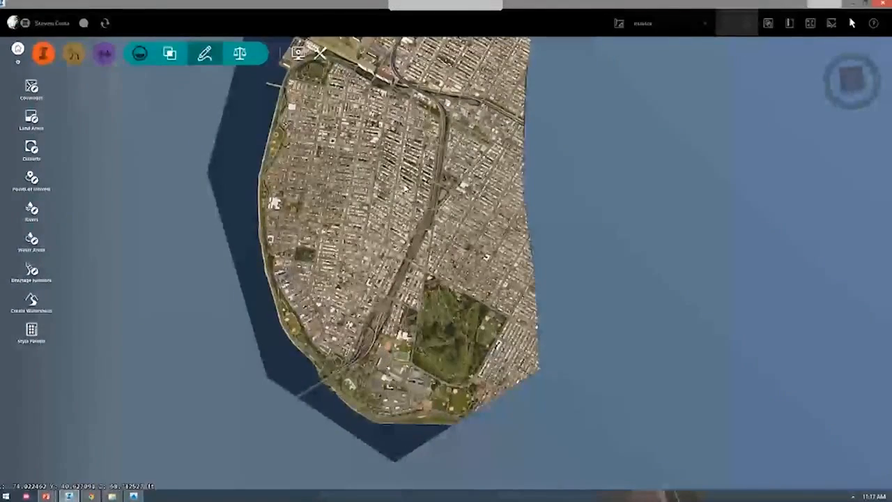
drag(406, 189, 435, 193)
Return to My Models, clear the model search and switch to the PowerPoint slide show
click(18, 49)
key(alt+Tab)
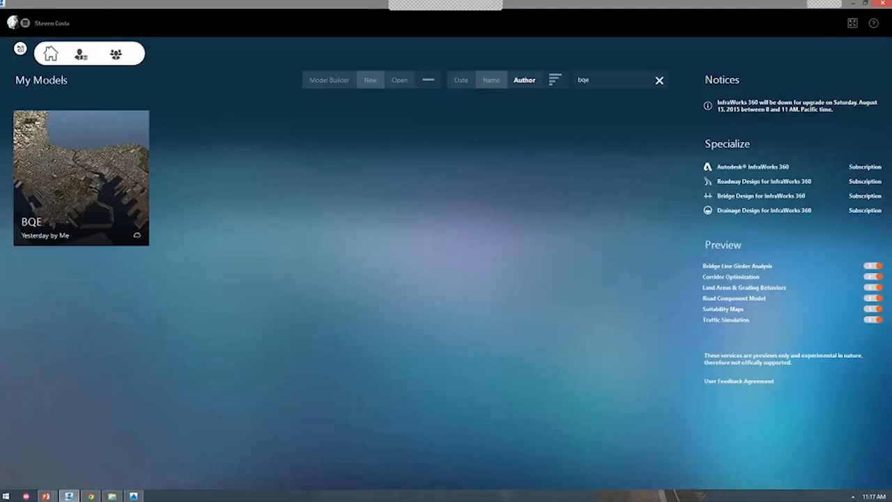
click(659, 80)
key(alt+Tab)
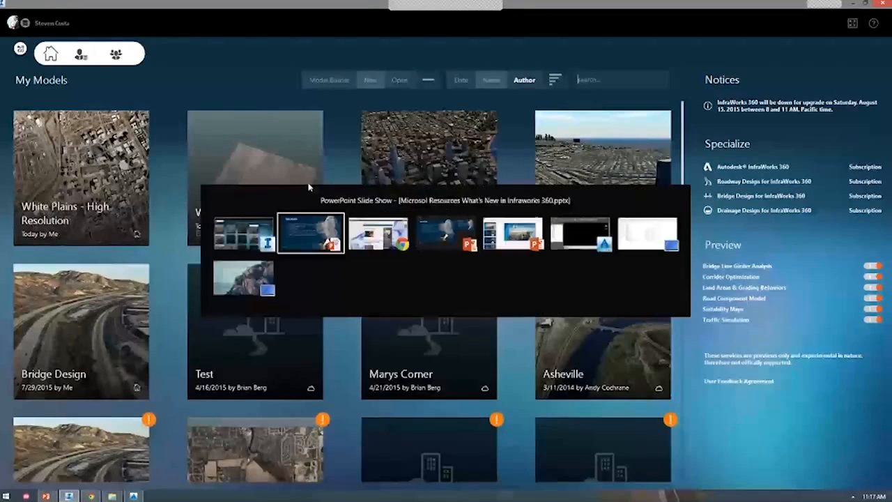
click(328, 239)
click(263, 239)
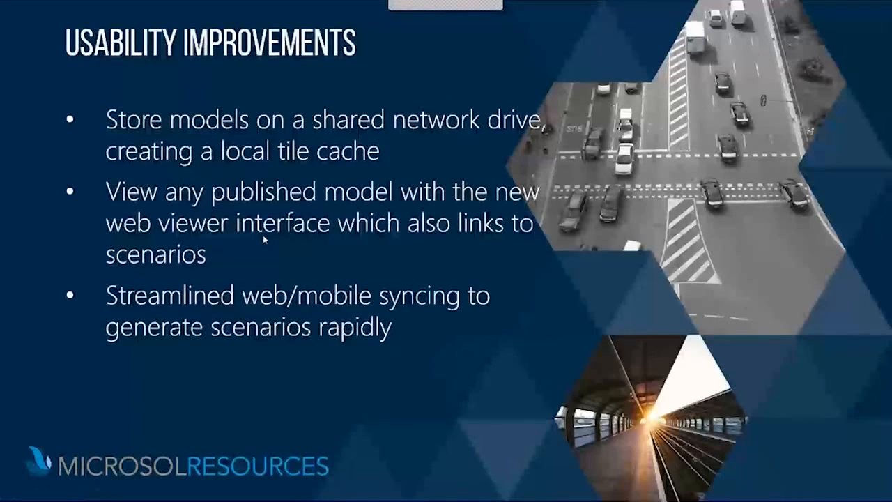
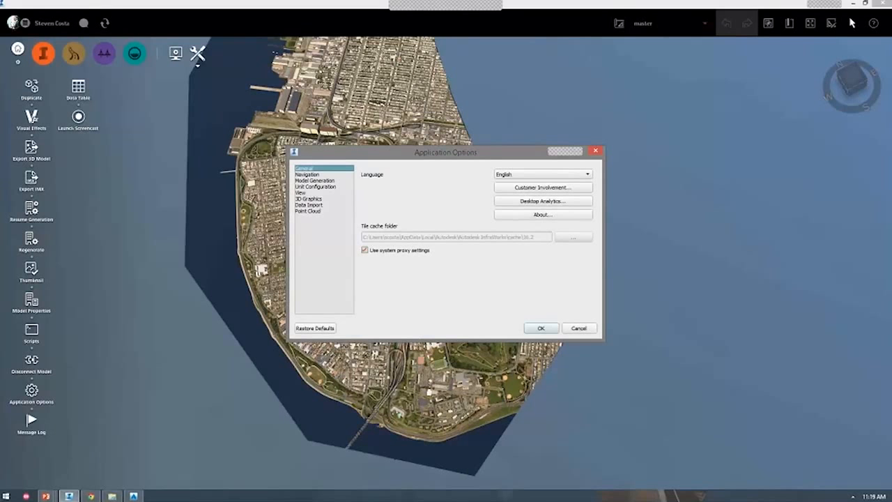
Dismiss the Application Options without changes and switch to the InfraWorks 360 web portal in Chrome
click(579, 328)
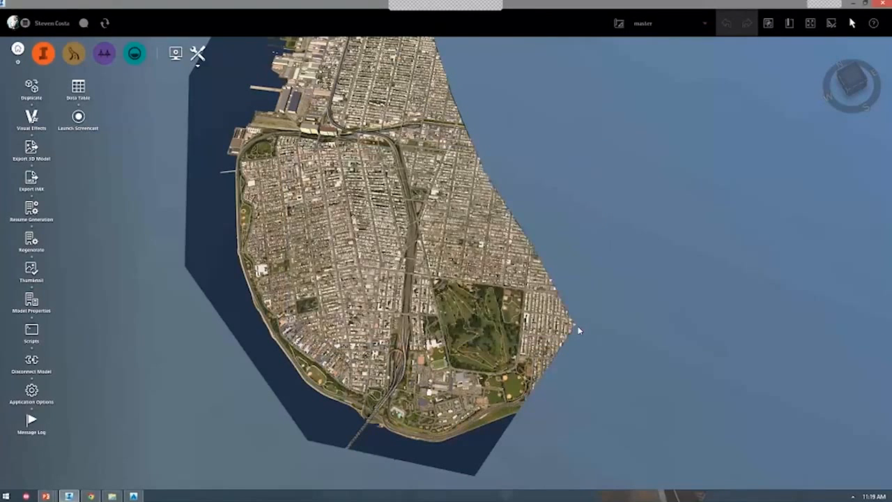
key(alt+Tab)
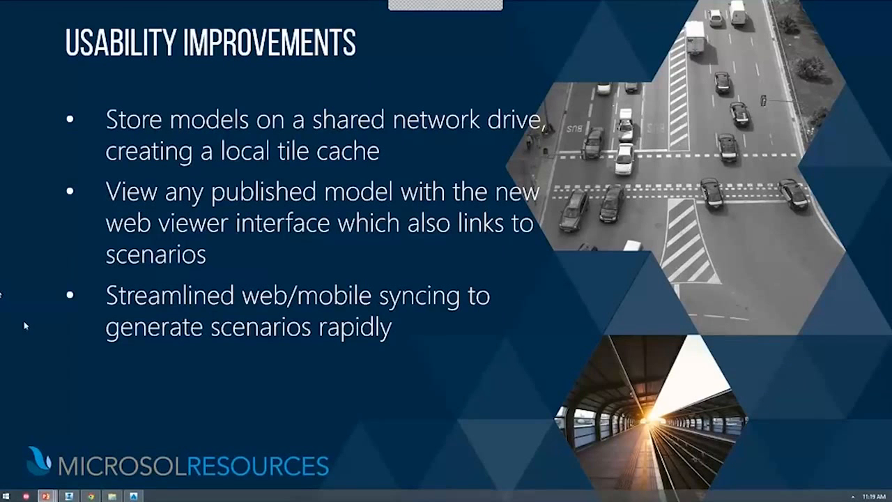
key(alt+Tab)
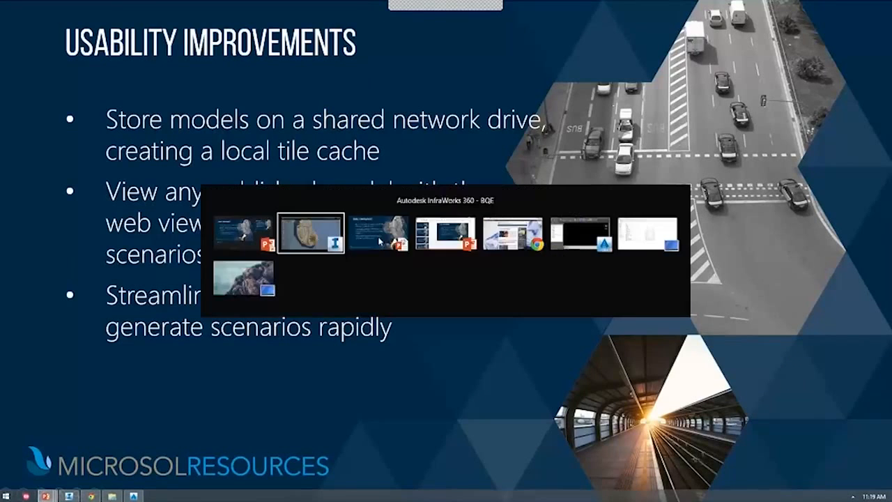
click(510, 248)
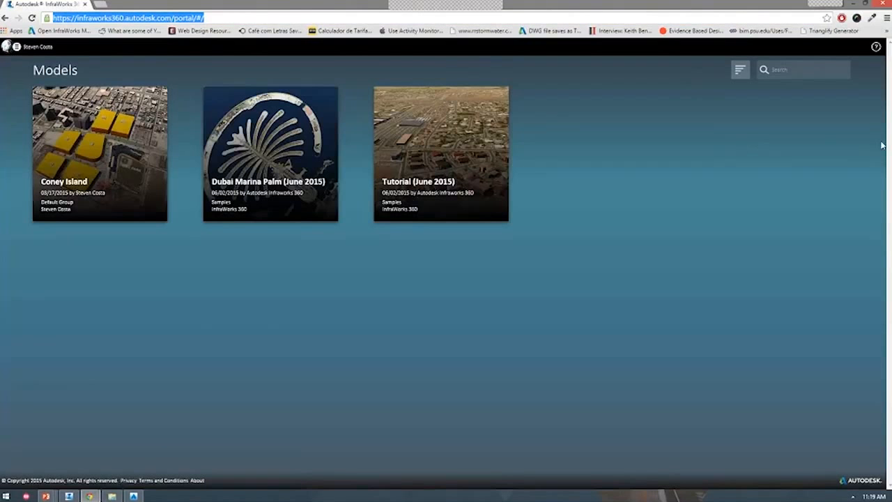
Open the Tutorial (June 2015) model in the web portal and view its "Sample scenario for tutorial" in 3D from several angles
click(399, 139)
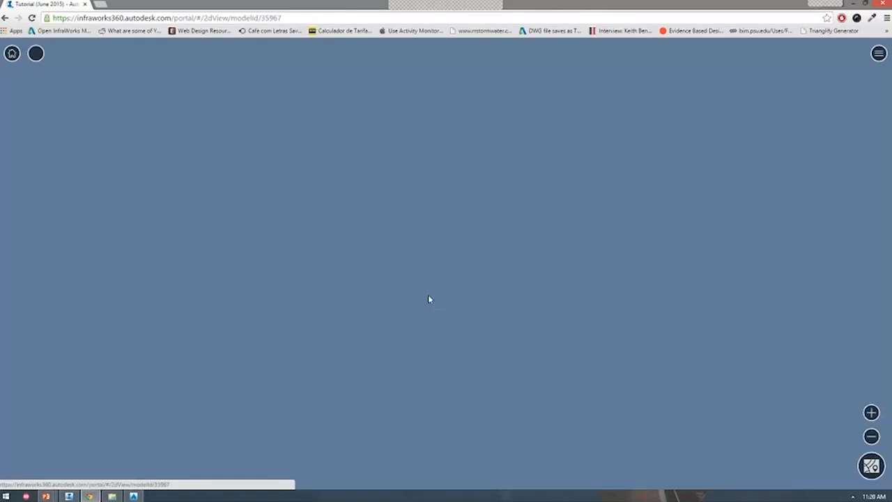
scroll(522, 390, up, 5)
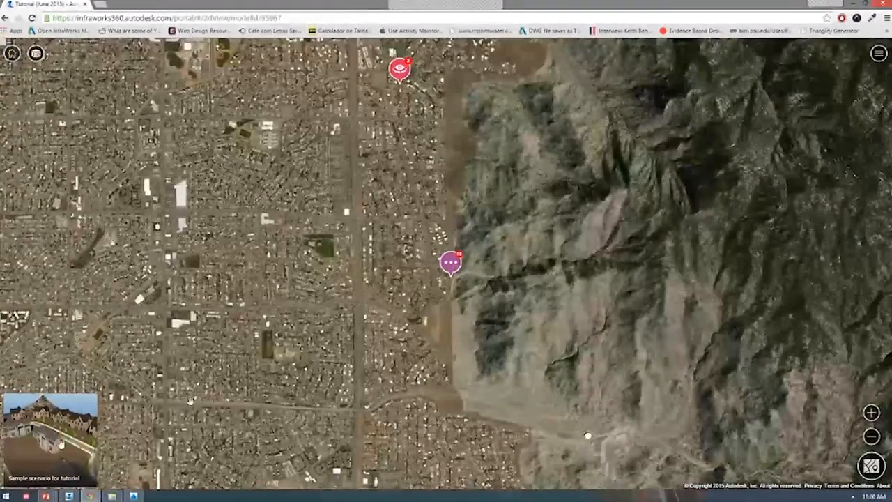
click(445, 261)
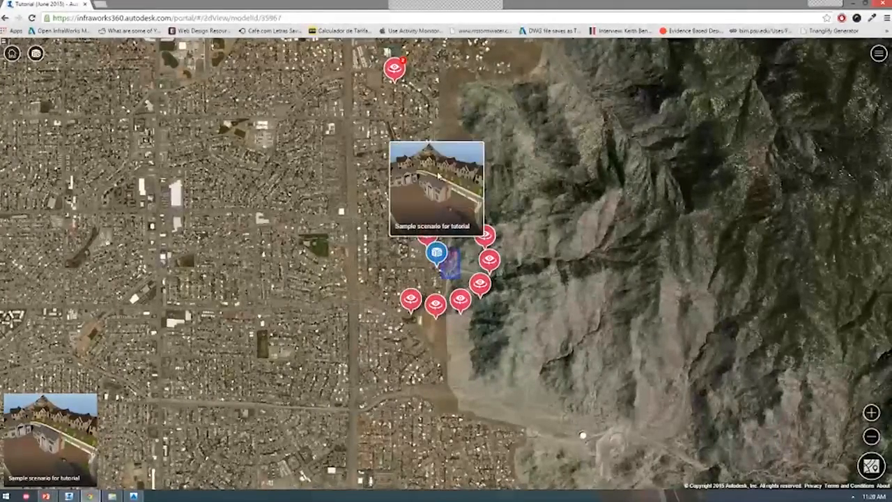
click(435, 251)
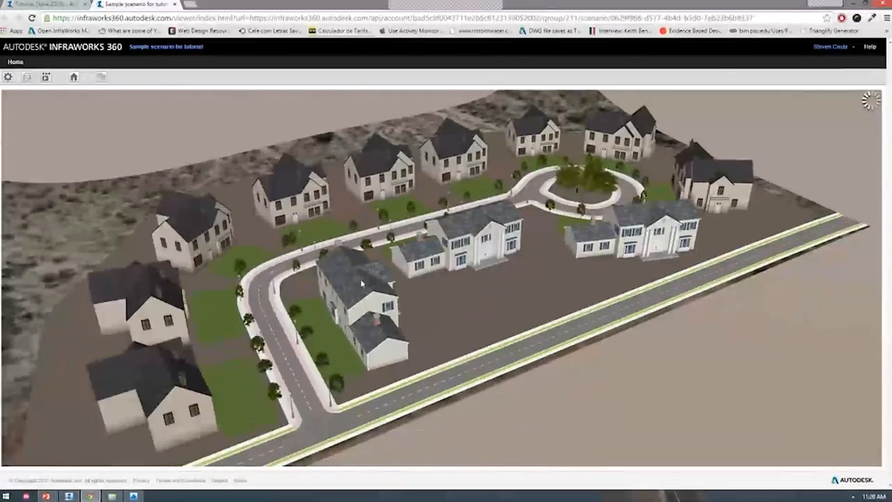
drag(347, 285, 311, 282)
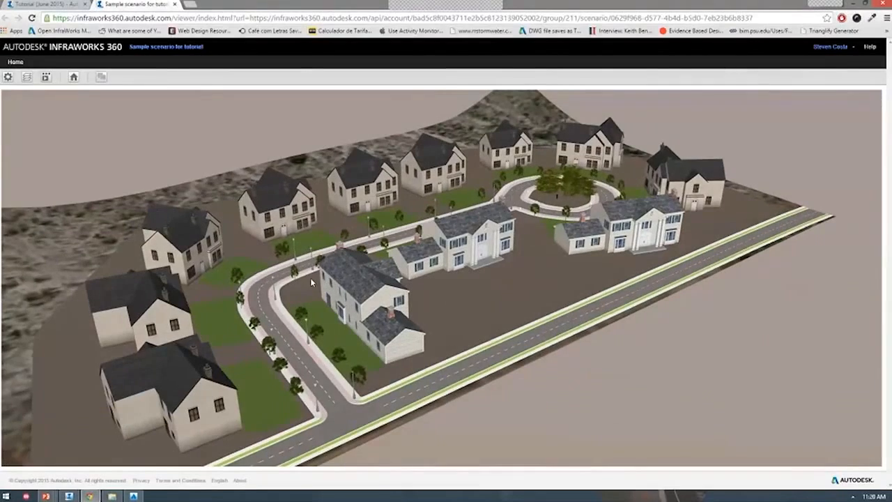
drag(333, 287, 253, 261)
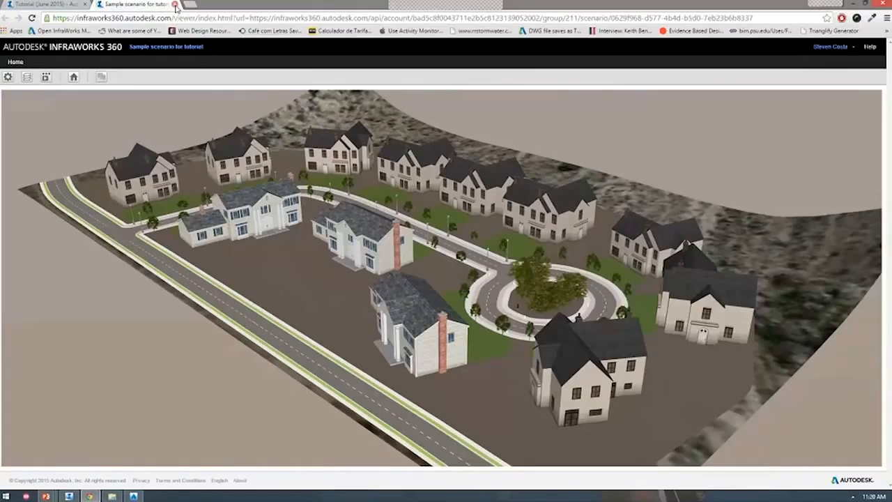
Close the sample scenario viewer and switch to the PowerPoint slide show
click(175, 5)
key(alt+Tab)
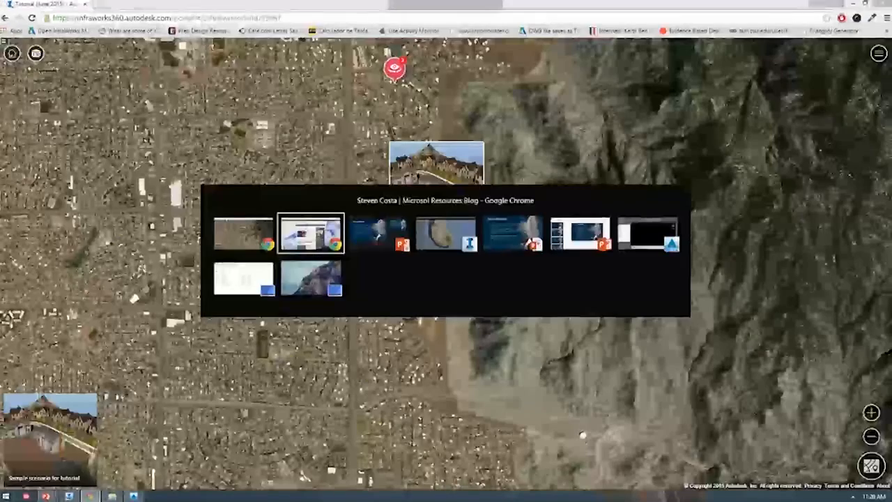
click(353, 240)
click(356, 239)
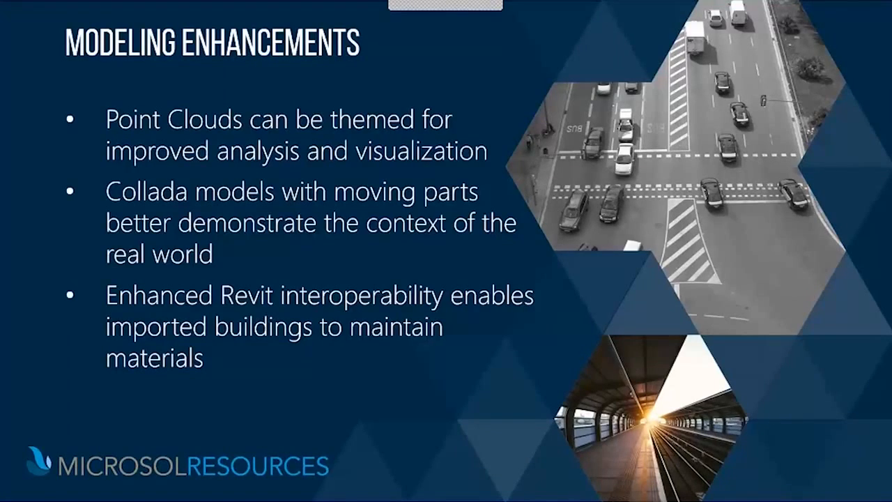
Switch back to the BQE model in Autodesk InfraWorks 360
key(alt+Tab)
key(alt+Tab)
key(alt+Tab)
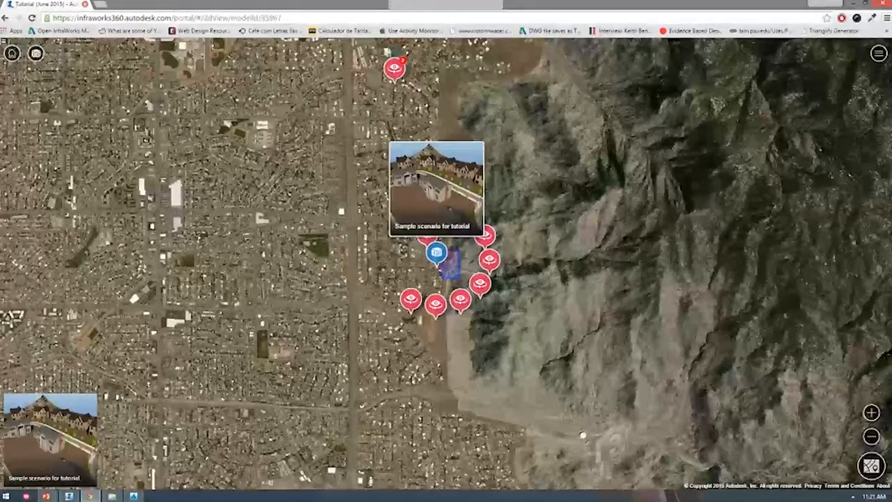
key(alt+Tab)
key(alt+Tab)
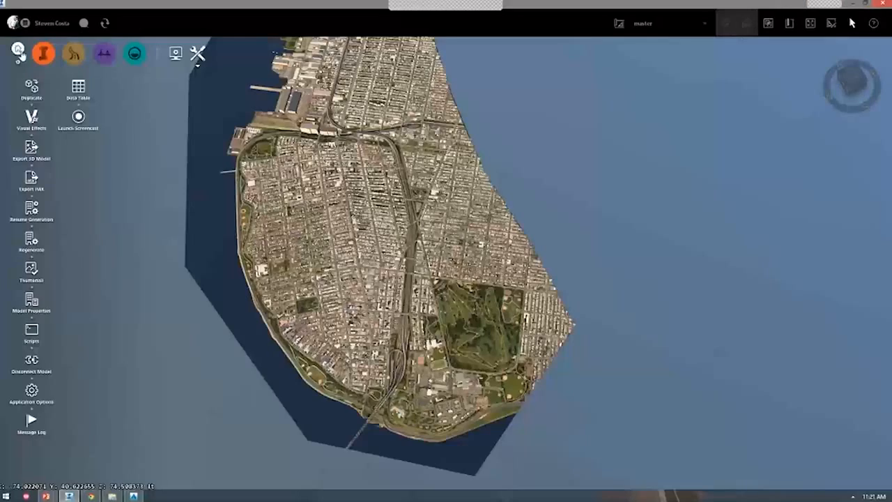
Open the White Plains model from the complete, unfiltered My Models list sorted by date
click(17, 45)
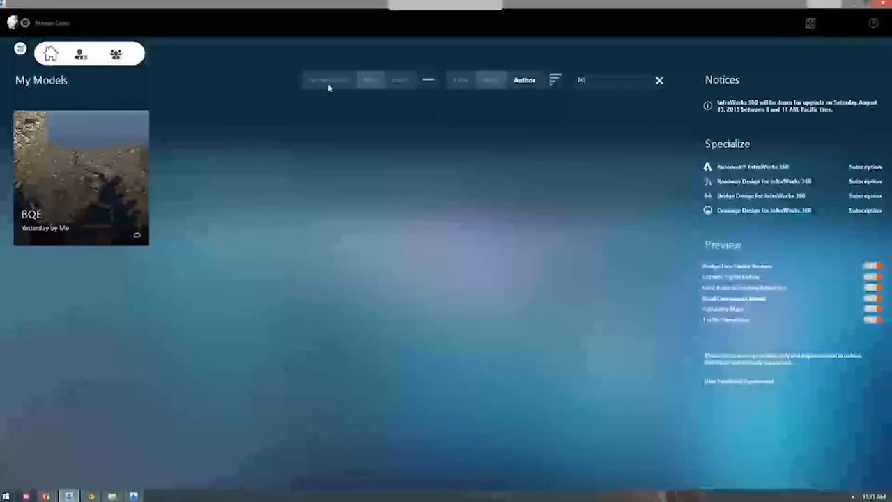
click(660, 80)
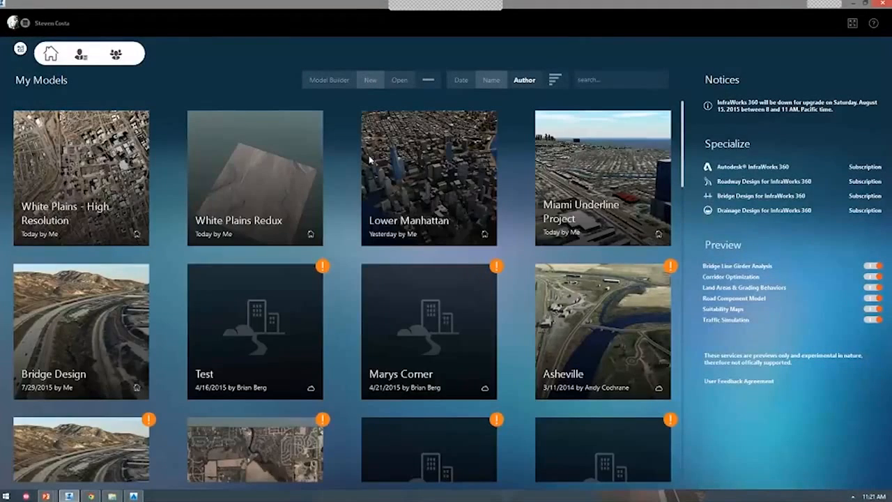
click(463, 83)
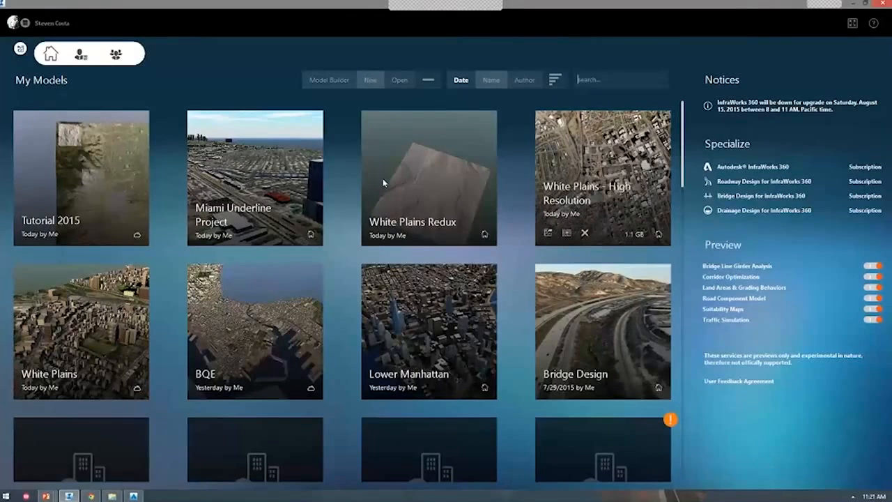
click(109, 305)
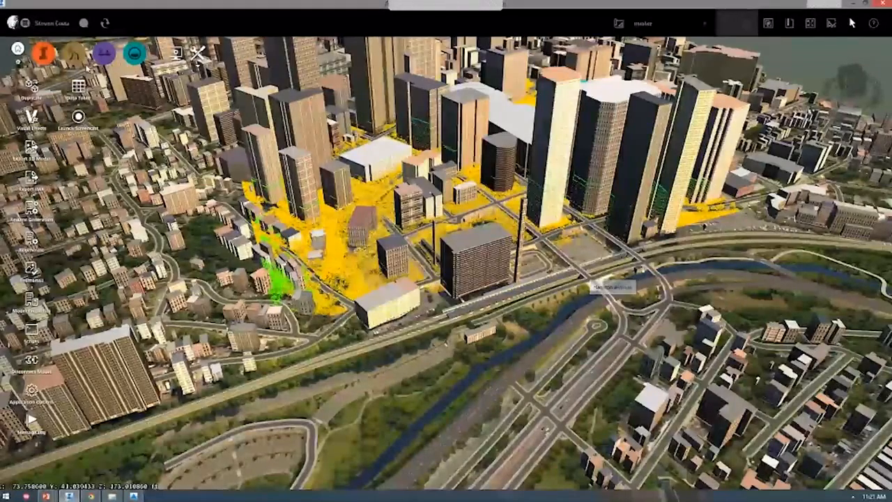
Open the surface layers and the Model Explorer, hide the Buildings layer, and close the surface layers to inspect the themed point cloud
click(43, 53)
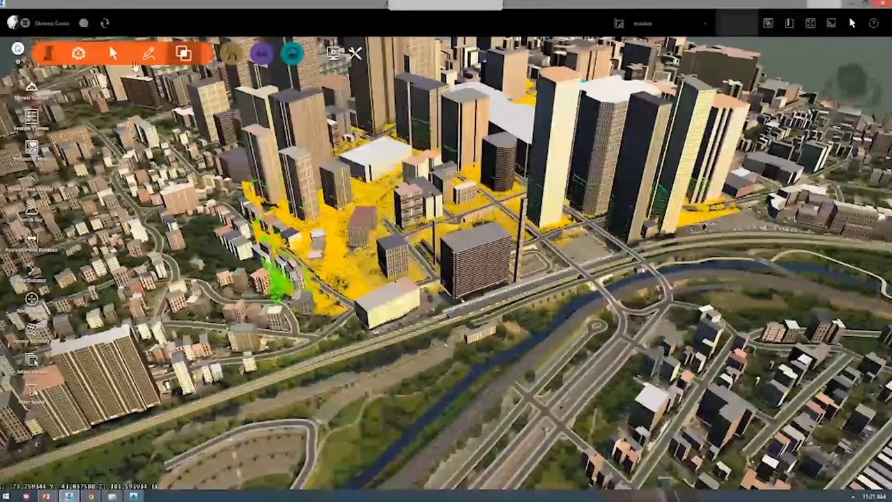
click(78, 53)
click(31, 119)
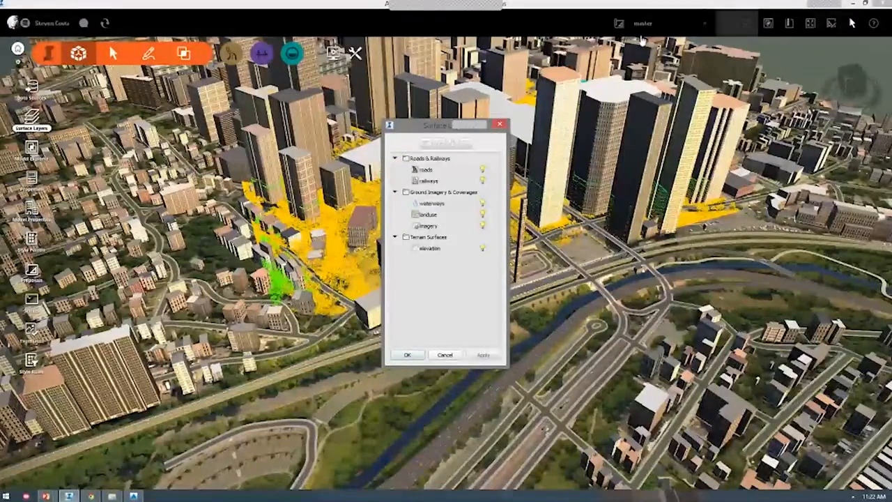
click(767, 24)
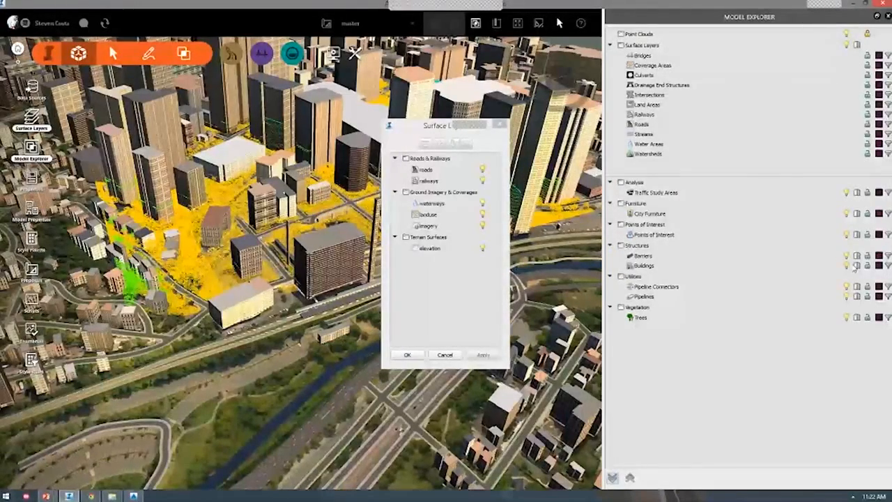
click(846, 266)
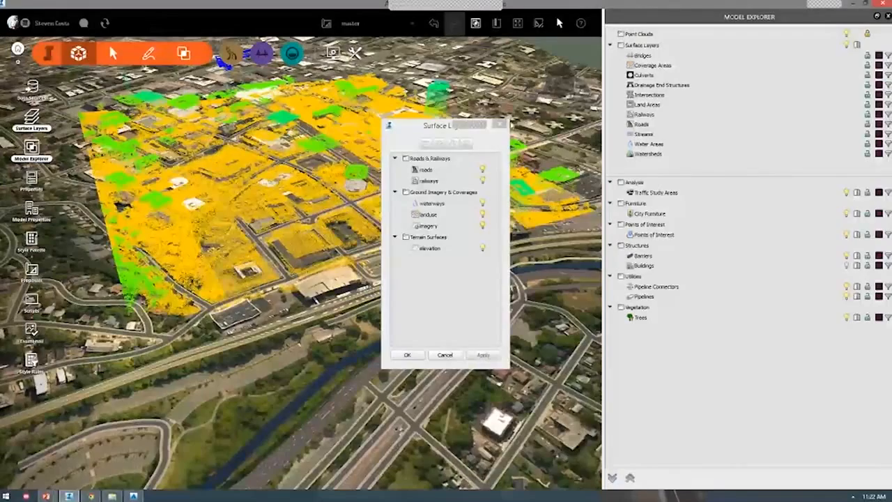
click(501, 124)
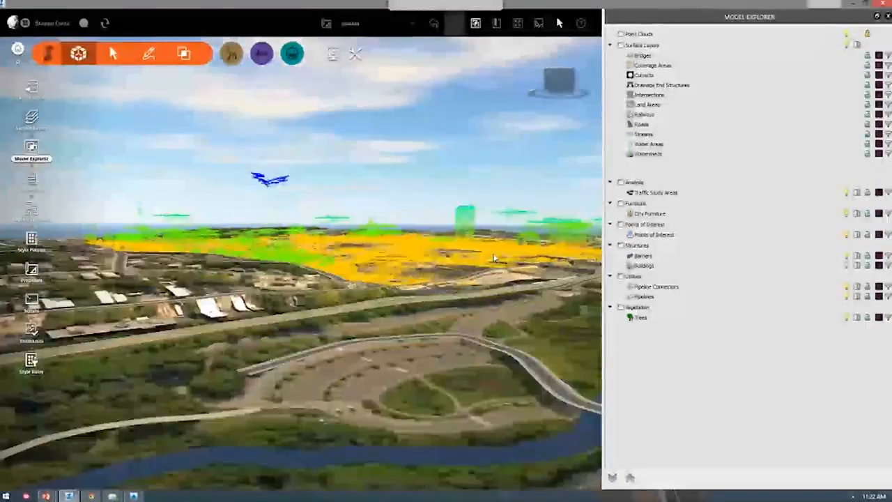
drag(493, 258, 258, 255)
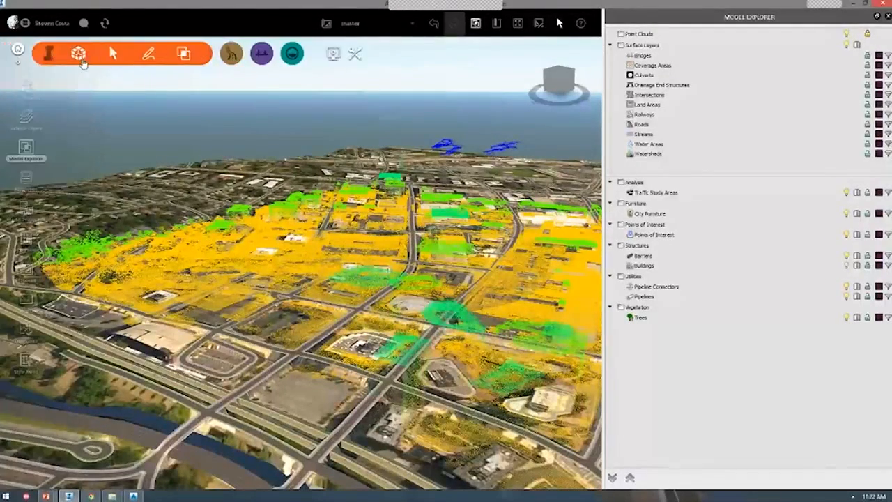
Start adding a Point Cloud data source, check the accepted file types, and cancel the file selection
click(78, 54)
click(32, 90)
click(627, 63)
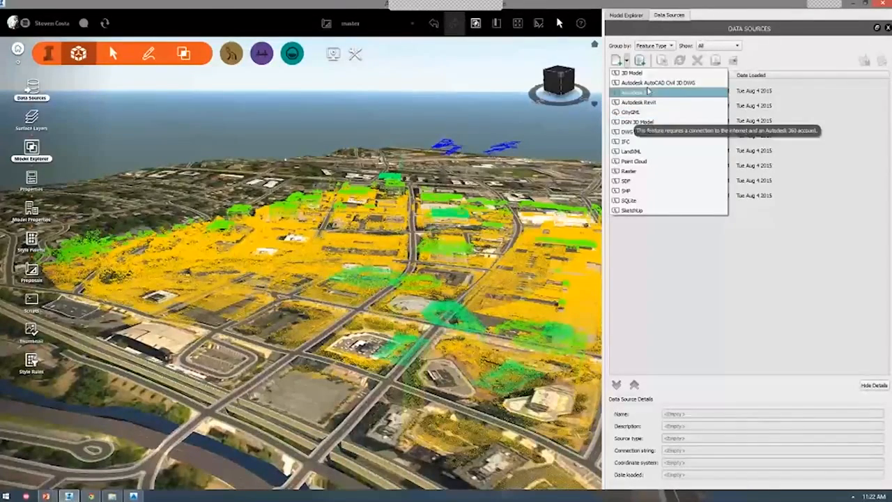
click(648, 161)
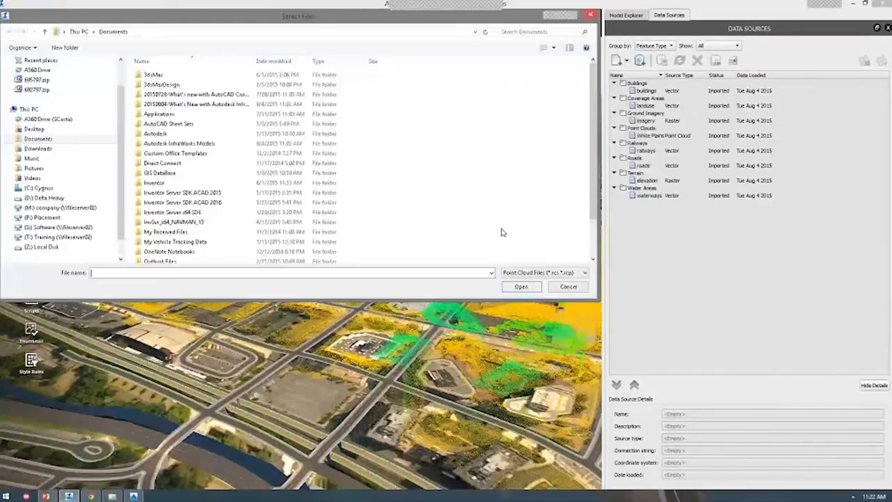
click(560, 272)
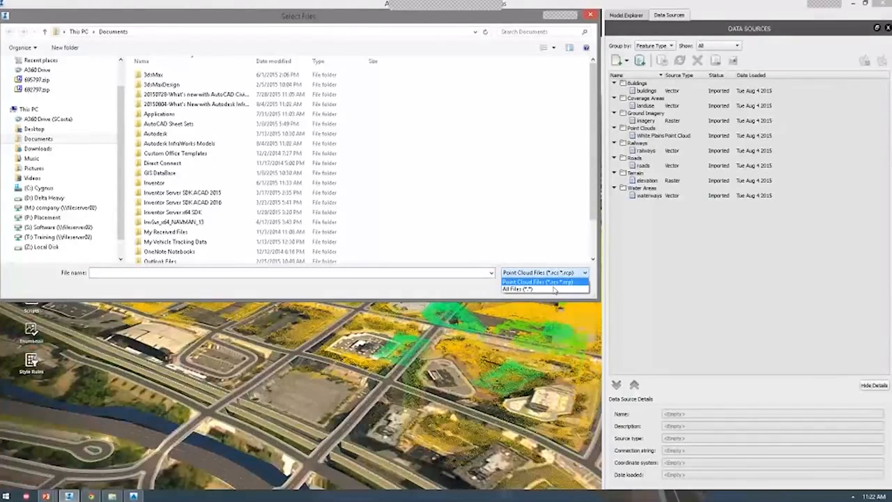
click(538, 283)
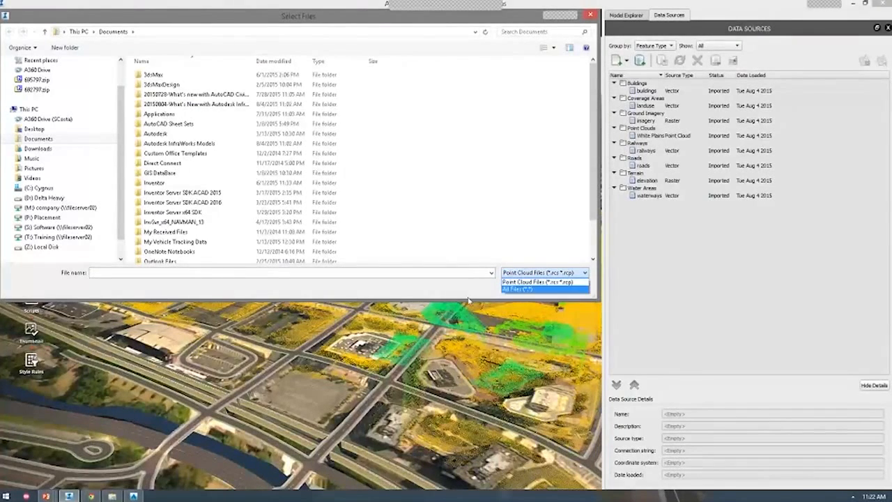
click(567, 287)
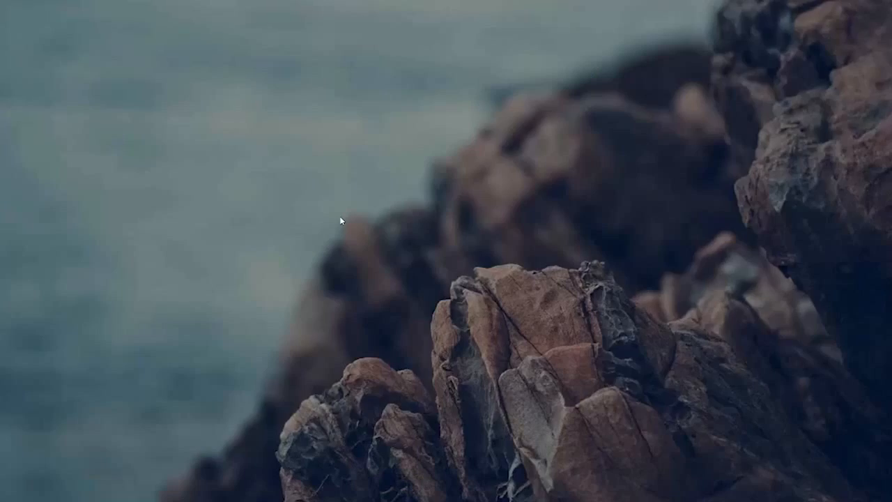
Launch Autodesk ReCap and open the last project, White Plains
key(super)
text(infra)
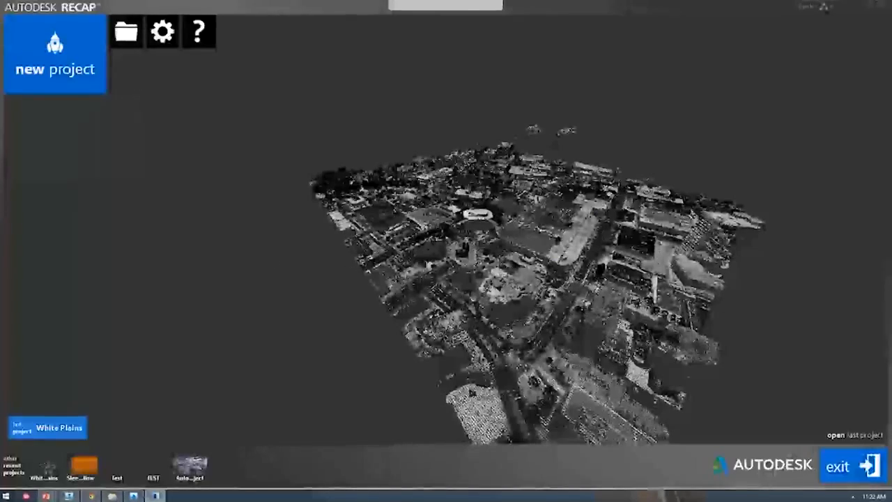
click(479, 261)
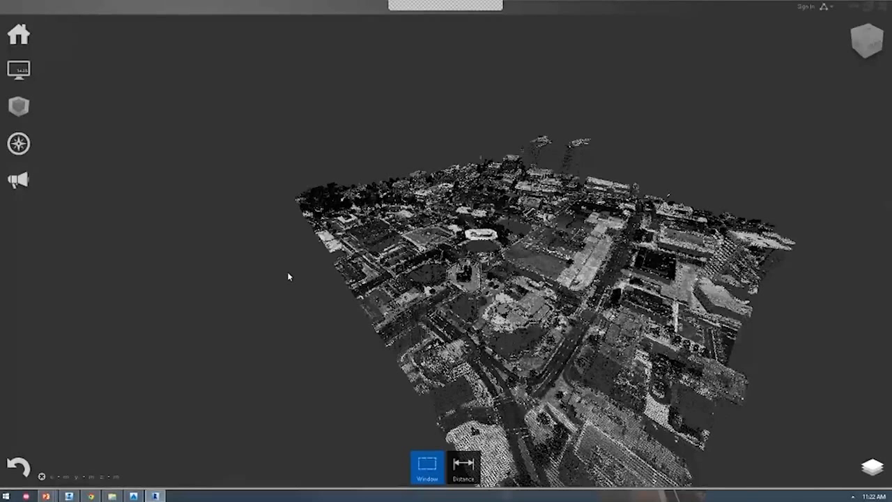
Switch to Google Chrome and open a new browser tab
key(alt+Tab)
key(alt+Tab)
key(alt+Tab)
key(alt+Tab)
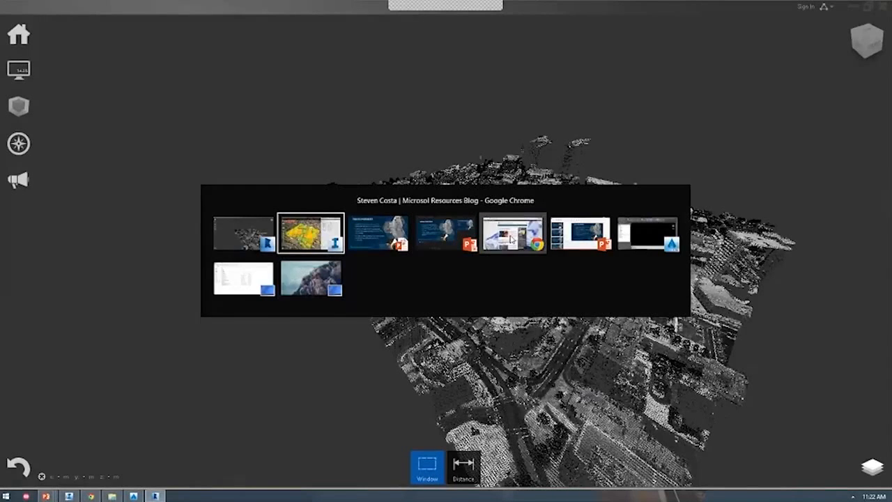
key(Escape)
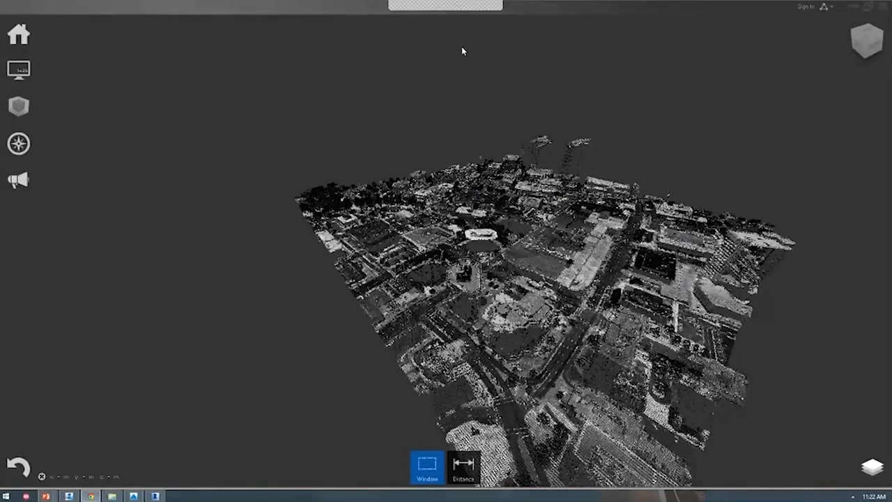
key(alt+Tab)
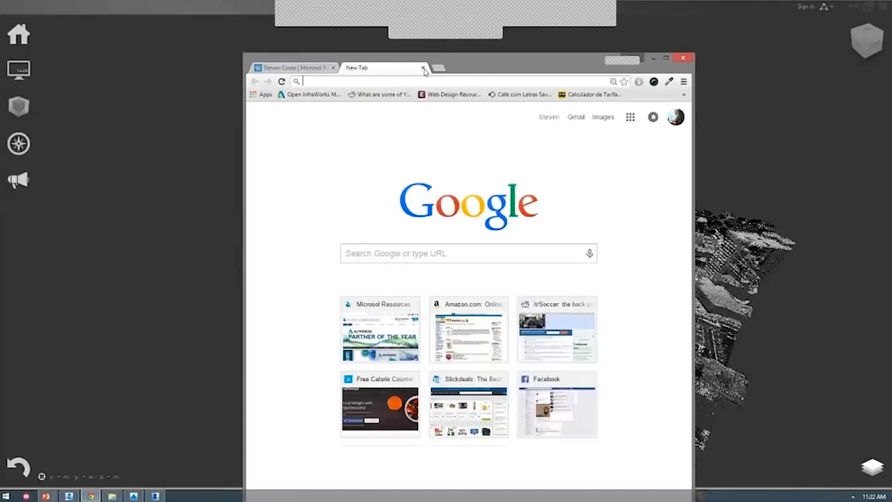
Search the web for "westchester gis" and reload the results page
text(we)
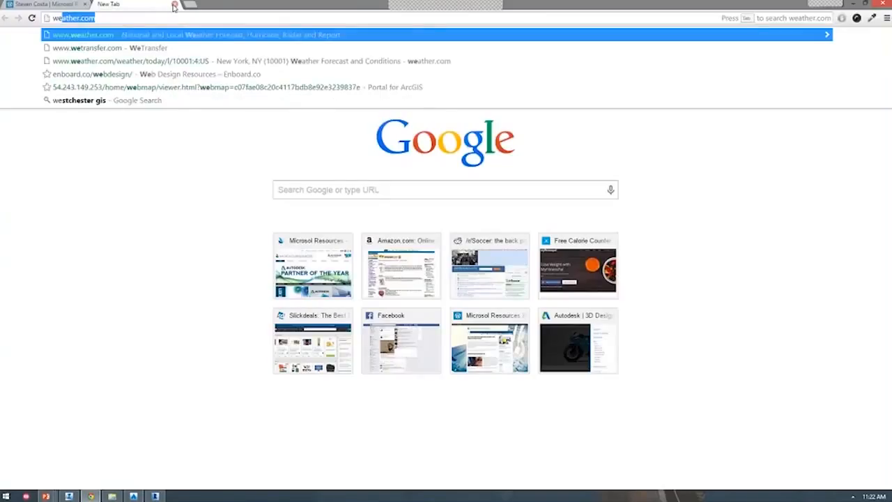
text(stche)
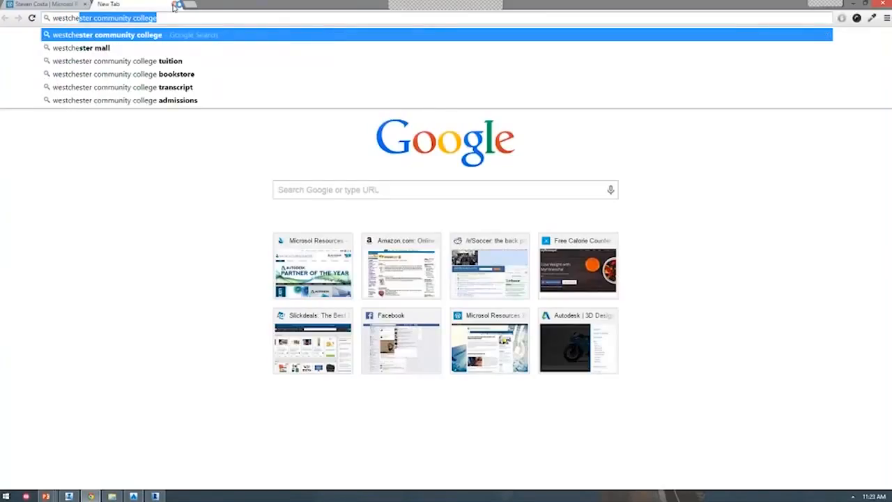
text(ster gis)
key(Return)
text(-)
key(BackSpace)
key(BackSpace)
key(Return)
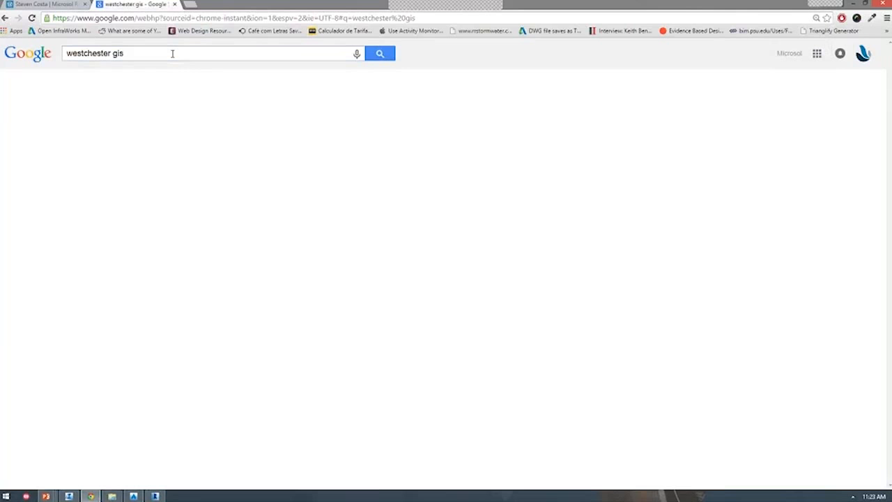
click(31, 17)
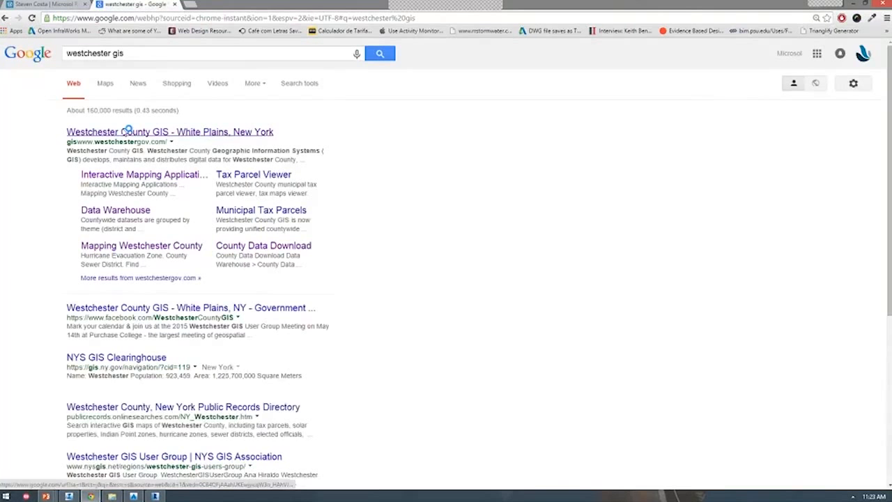
Open the LiDAR page in the Westchester County GIS Data Warehouse and launch the Mapping Westchester County application from it
click(128, 132)
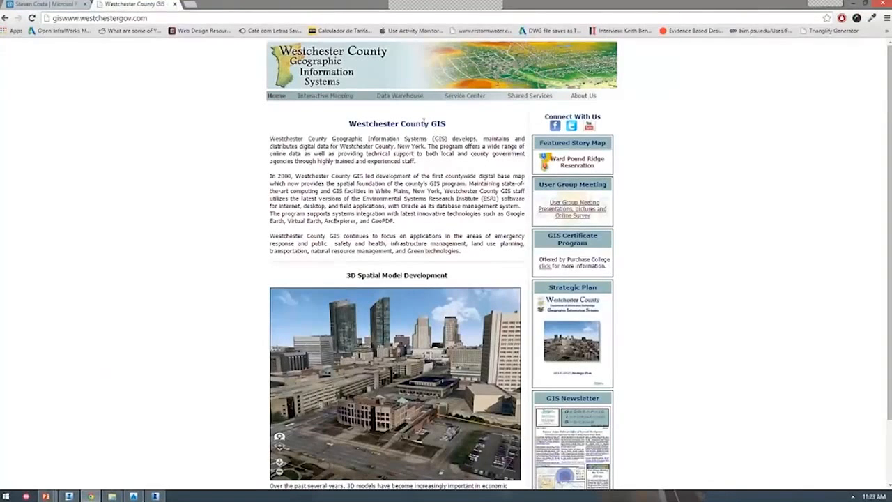
click(346, 101)
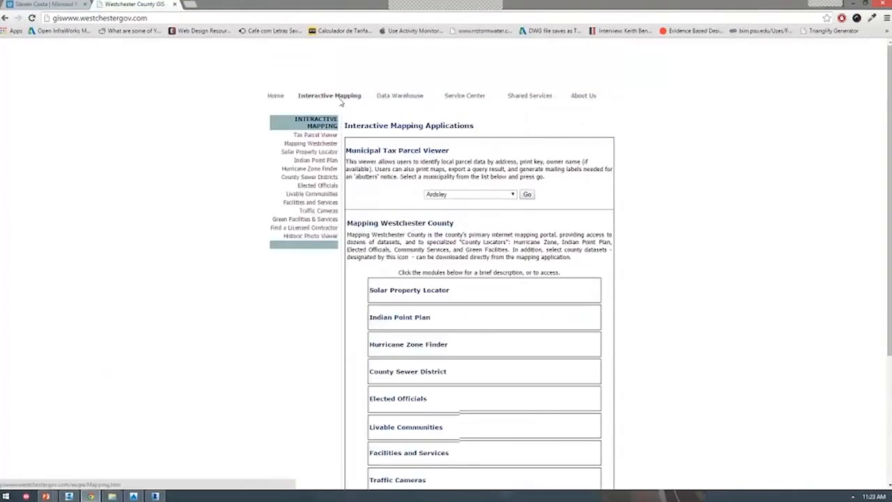
click(390, 97)
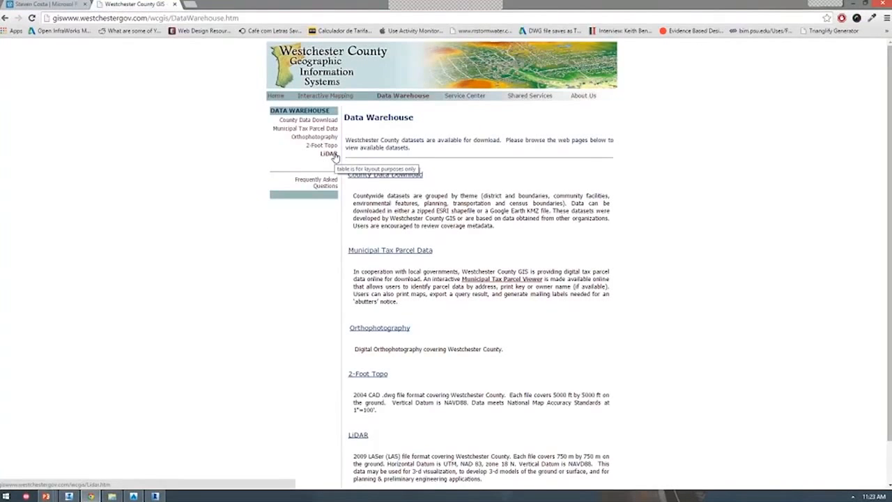
click(331, 154)
scroll(446, 251, down, 3)
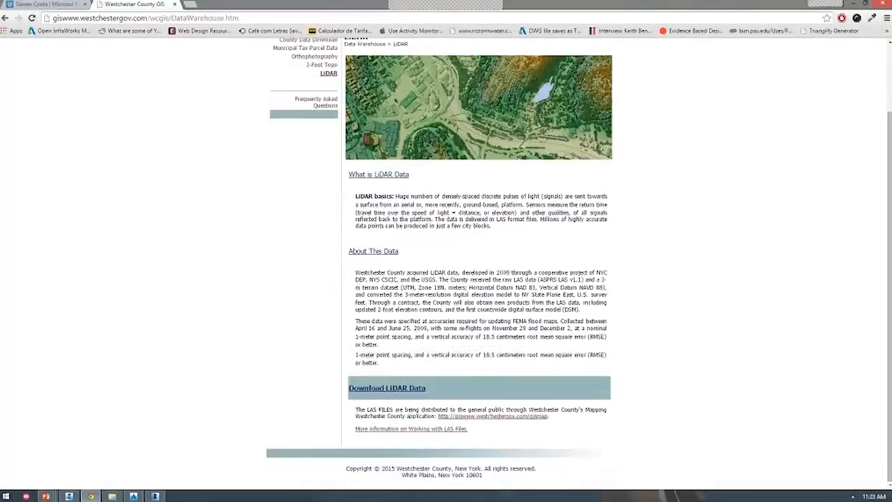
click(499, 400)
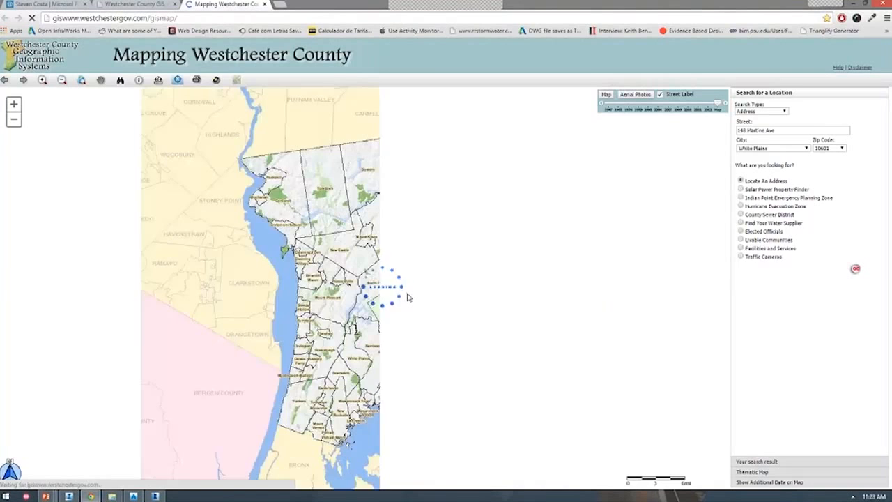
Turn on the LiDAR Index (Download Only) layer under Environmental Features in the map's additional data
click(759, 481)
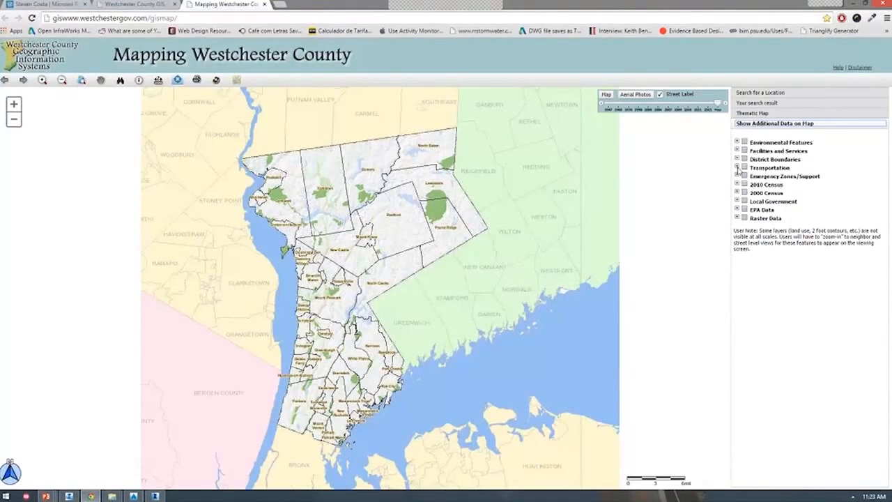
click(737, 142)
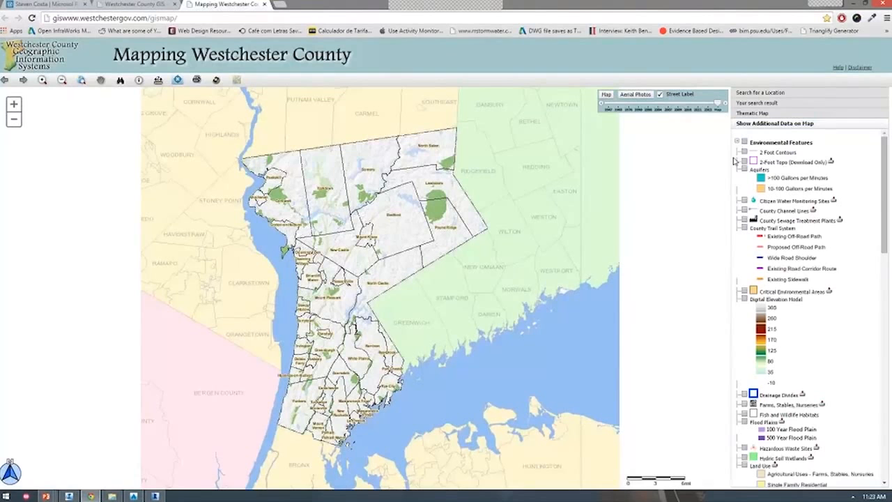
scroll(733, 161, down, 5)
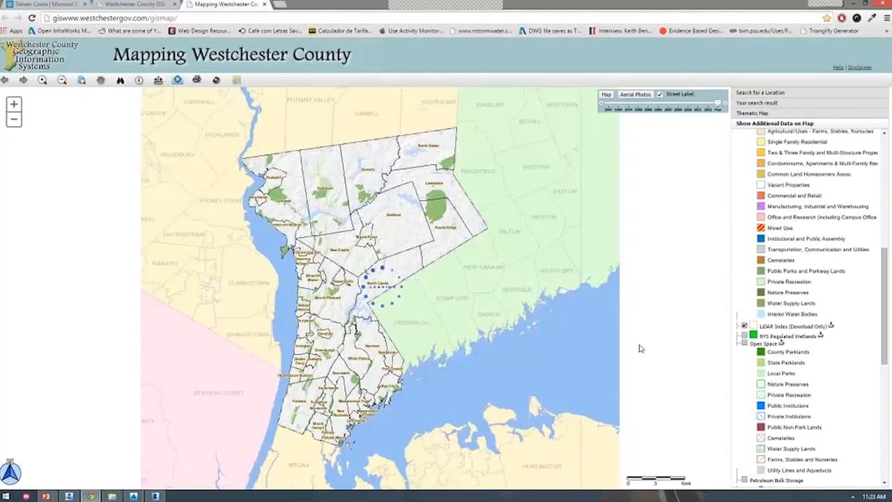
Identify the LiDAR index tile southwest of Kittrell Park in White Plains on the map
scroll(354, 326, up, 3)
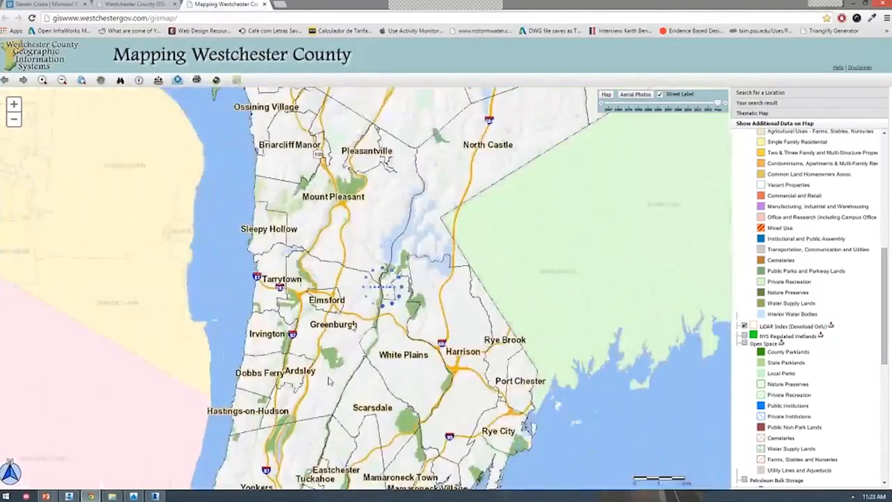
drag(340, 347, 352, 375)
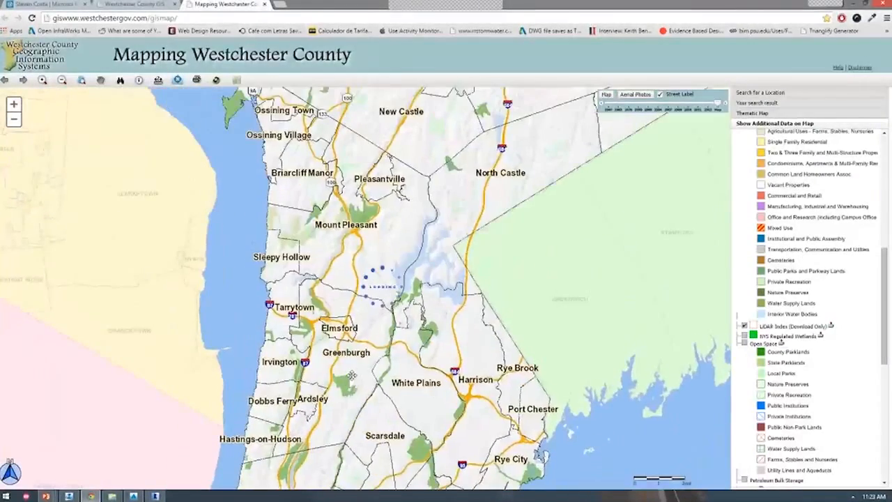
scroll(375, 367, up, 4)
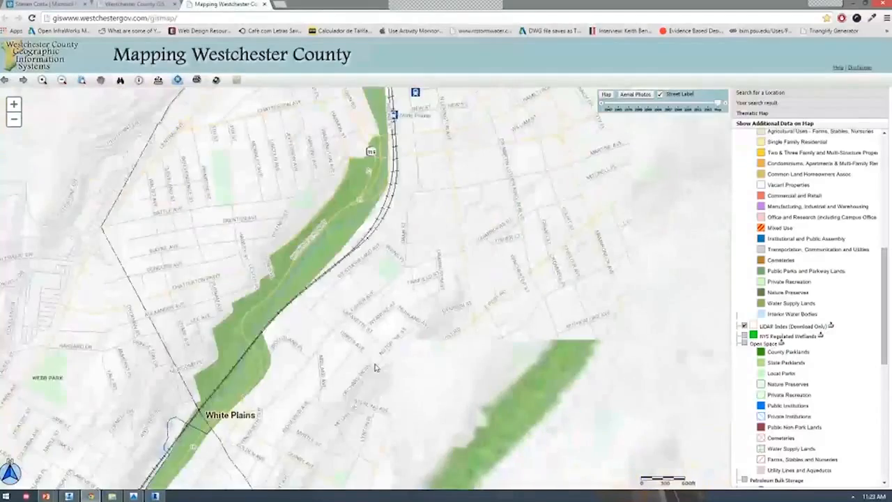
drag(333, 306, 352, 211)
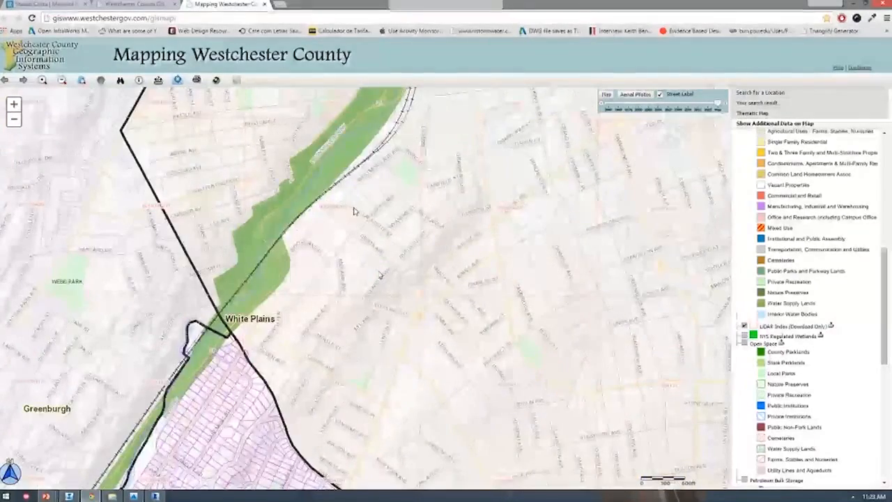
scroll(346, 215, up, 1)
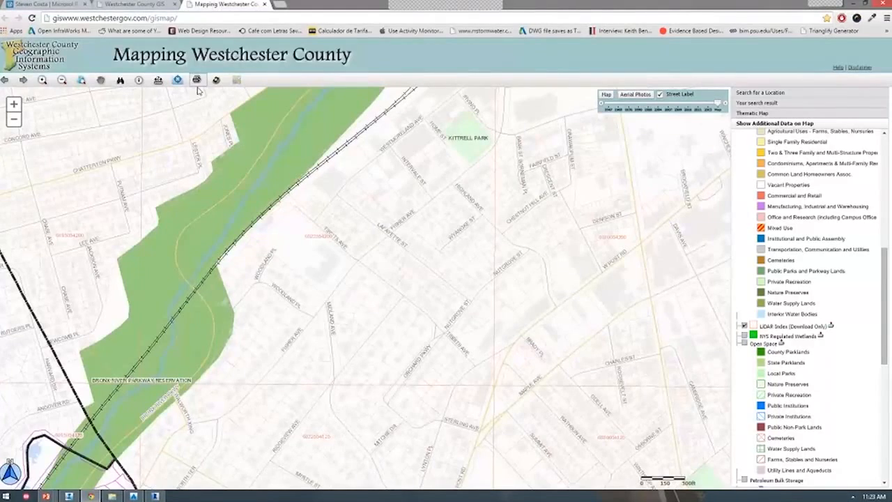
click(140, 81)
click(336, 244)
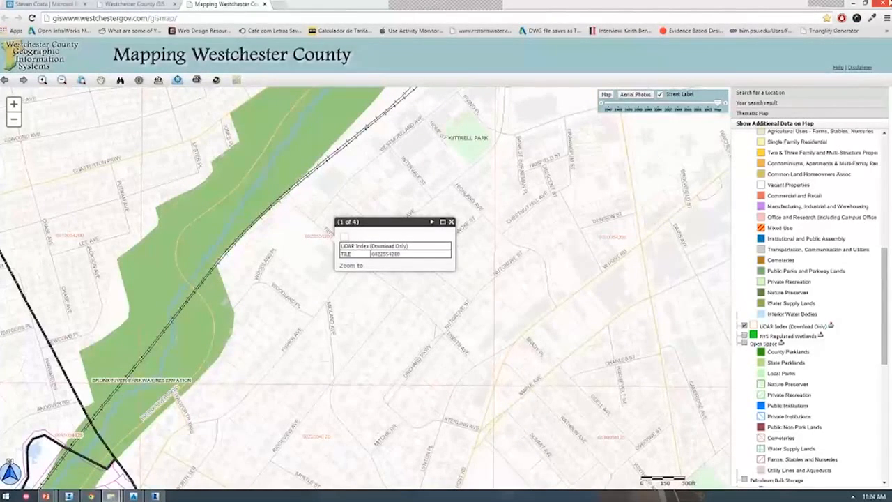
Bring up the Desktop folder and select the .las LiDAR file in it
drag(891, 64, 322, 102)
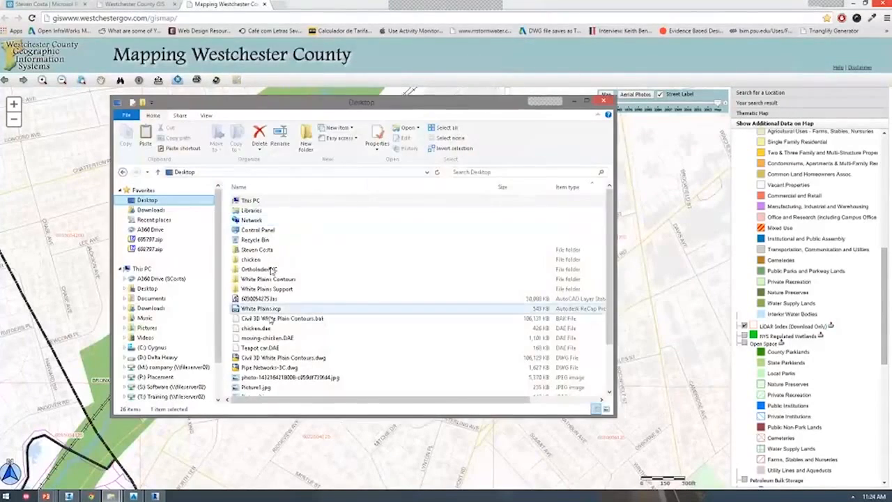
click(244, 300)
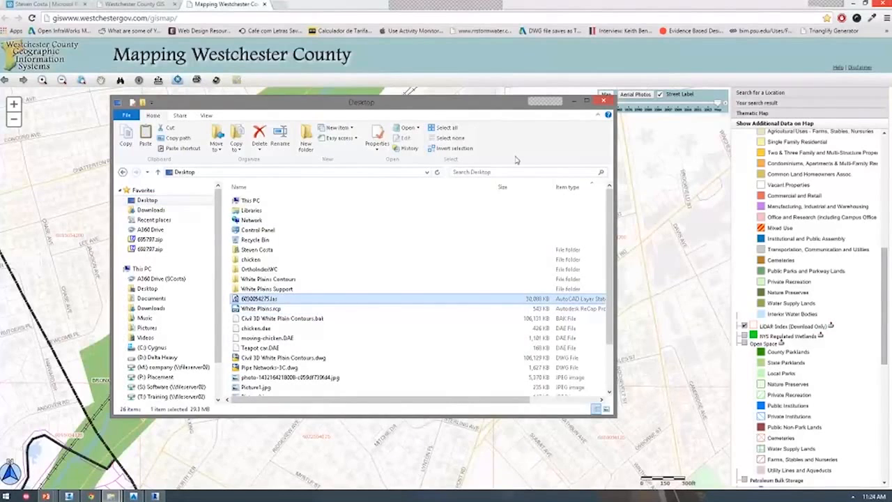
click(573, 101)
Switch to ReCap and inspect the White Plains point cloud from several angles
key(alt+Tab)
key(alt+Tab)
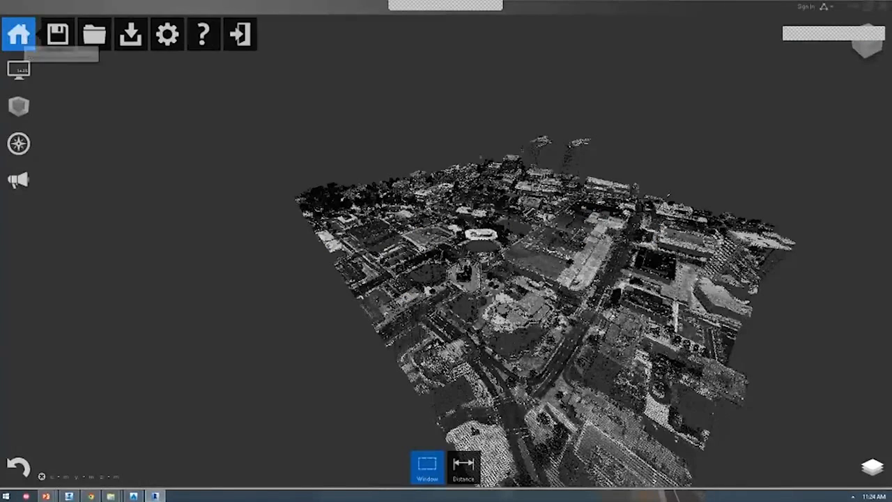
scroll(301, 218, down, 1)
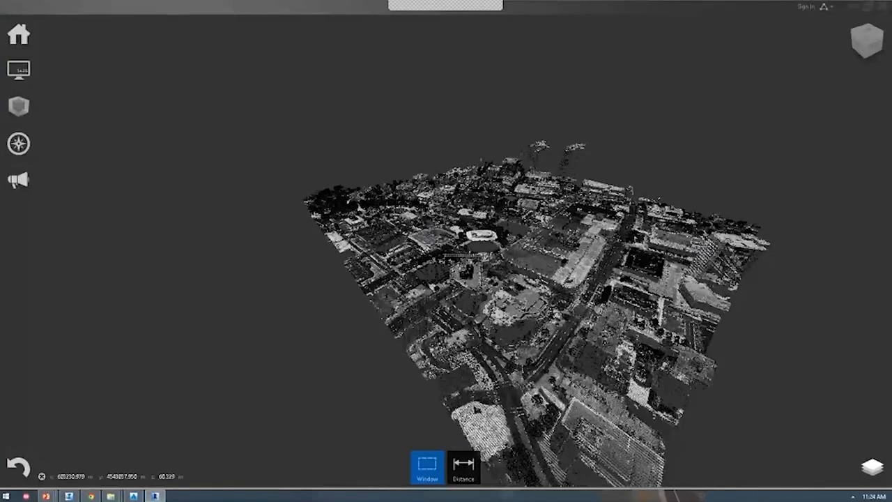
click(424, 150)
middle_drag(424, 151, 218, 216)
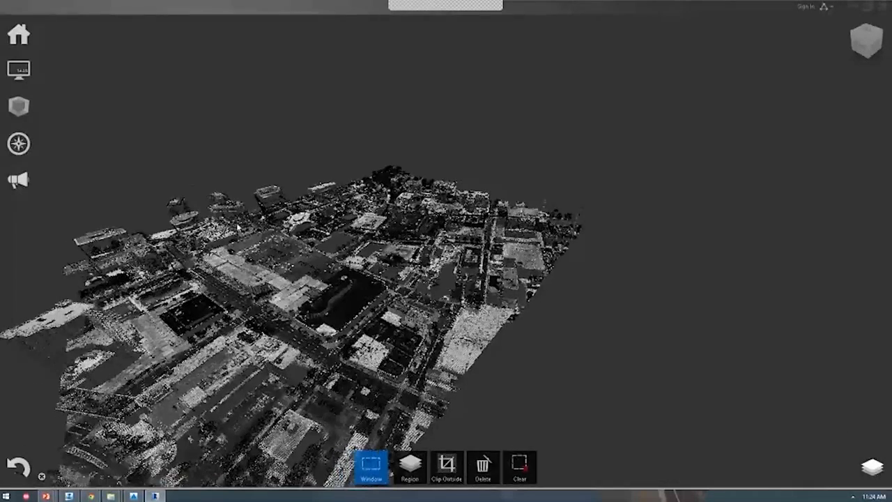
shift+middle_drag(303, 357, 490, 316)
Switch back to the Desktop folder and select the White Plains.rcp project file
key(alt+Tab)
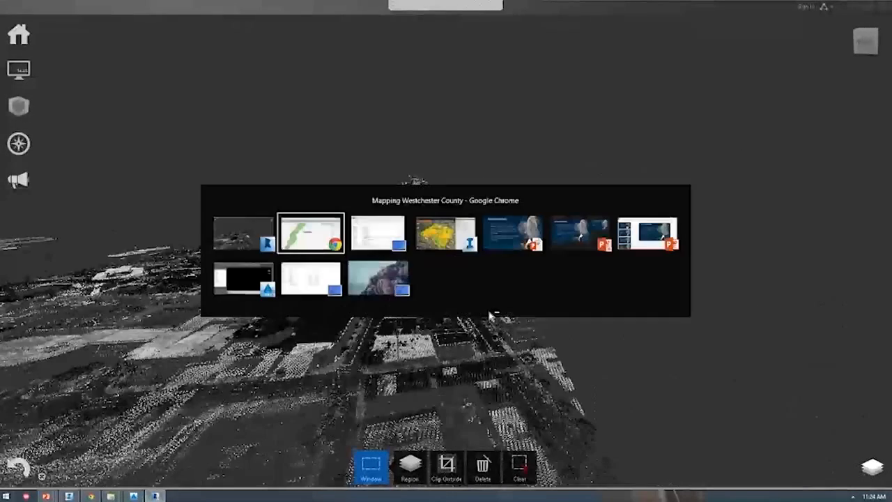
key(alt+Tab)
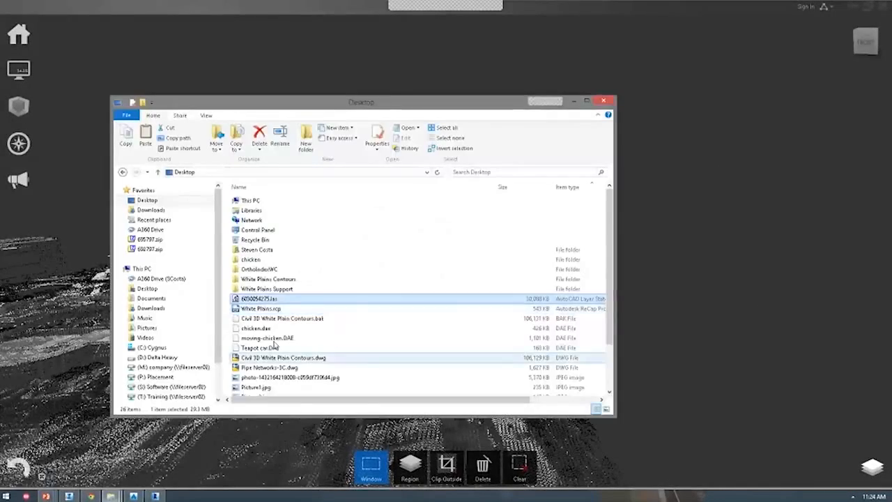
key(Down)
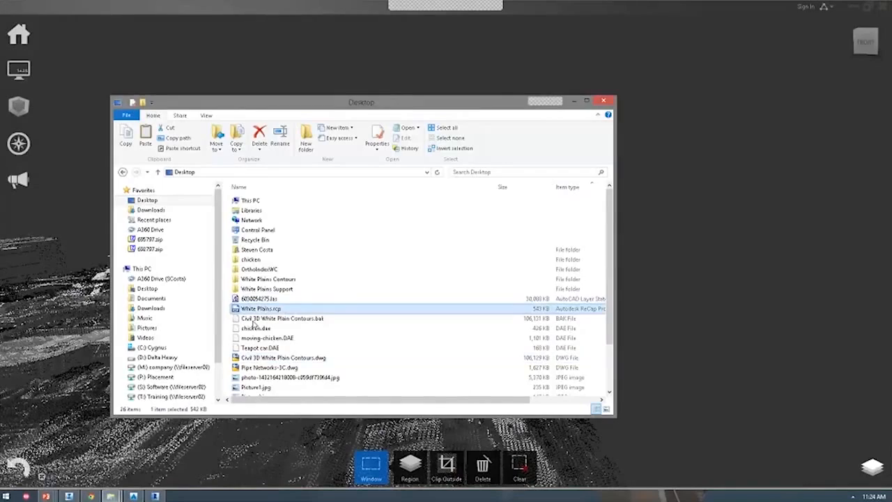
Switch to InfraWorks and open the Point Cloud Themes for the White Plains model
key(alt+Tab)
key(alt+Tab)
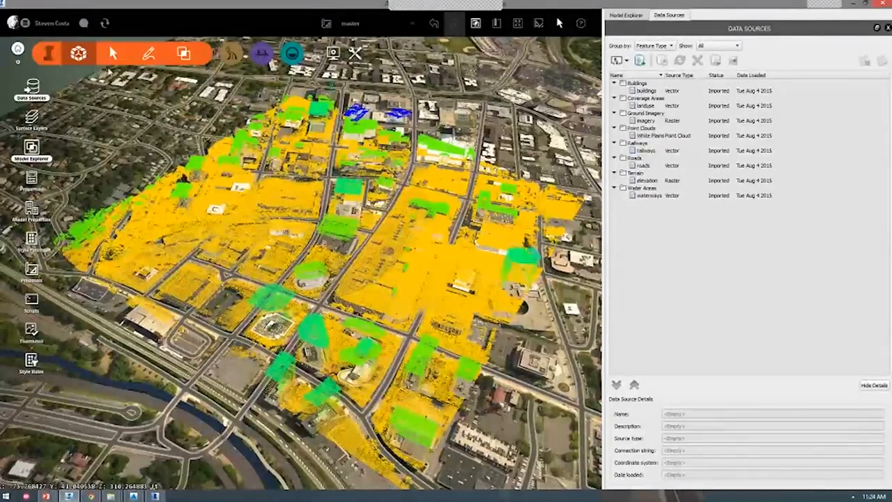
click(183, 53)
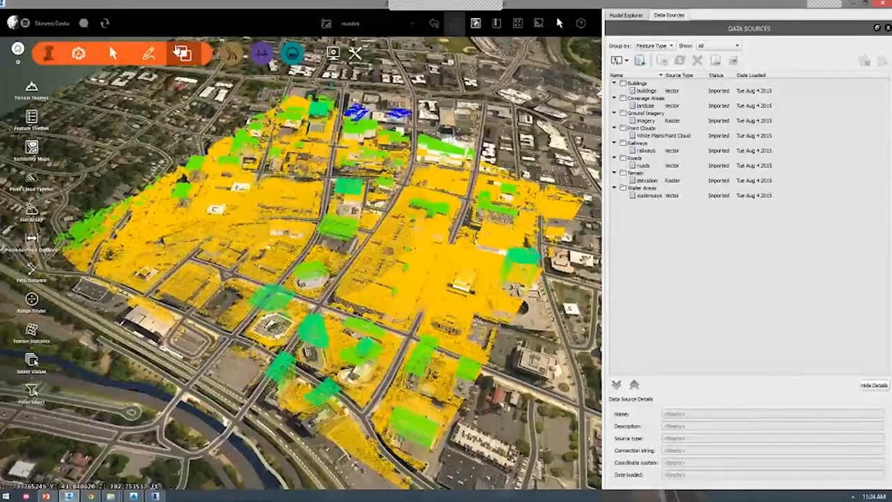
click(31, 178)
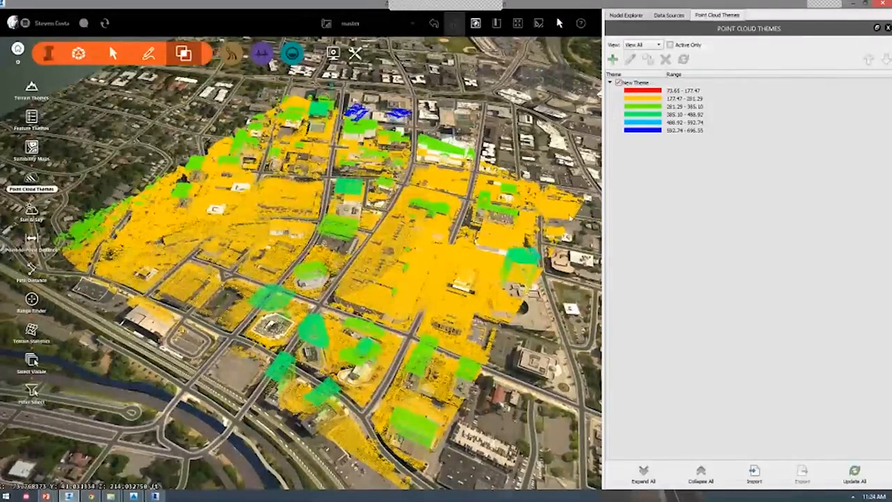
Edit the elevation-based point cloud theme New Theme and set its maximum value to 400 ft
click(634, 82)
click(630, 59)
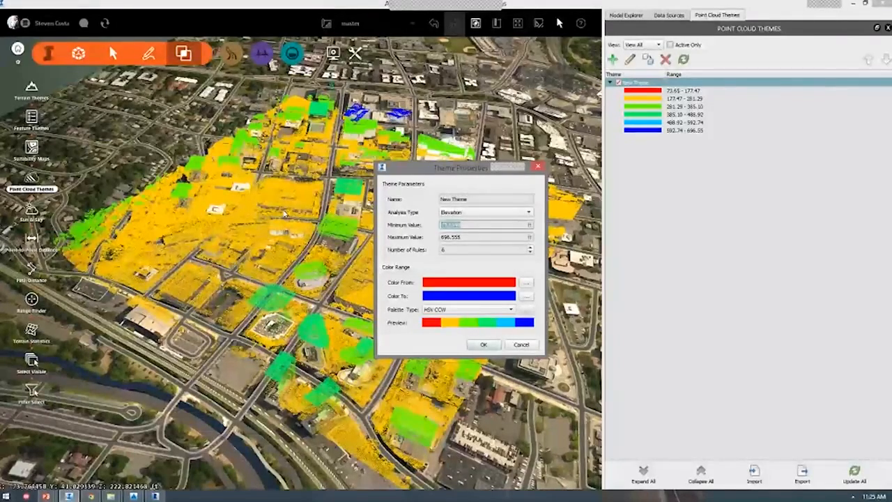
key(Tab)
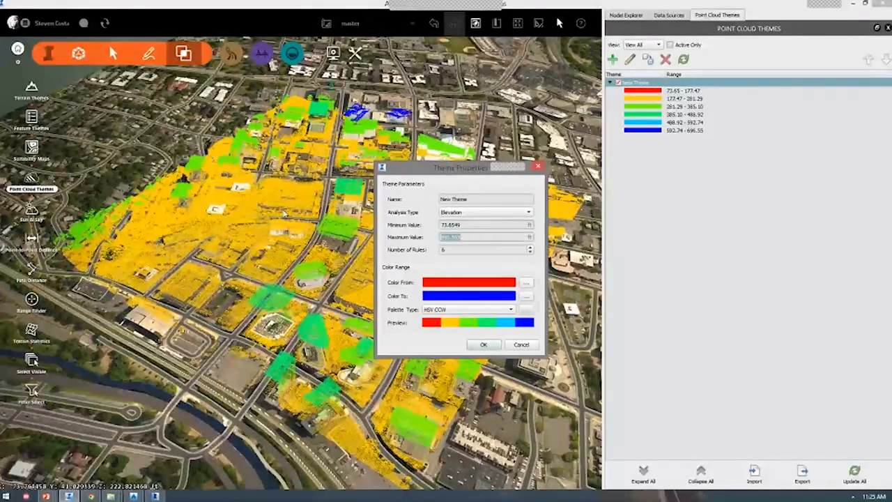
text(400)
click(474, 343)
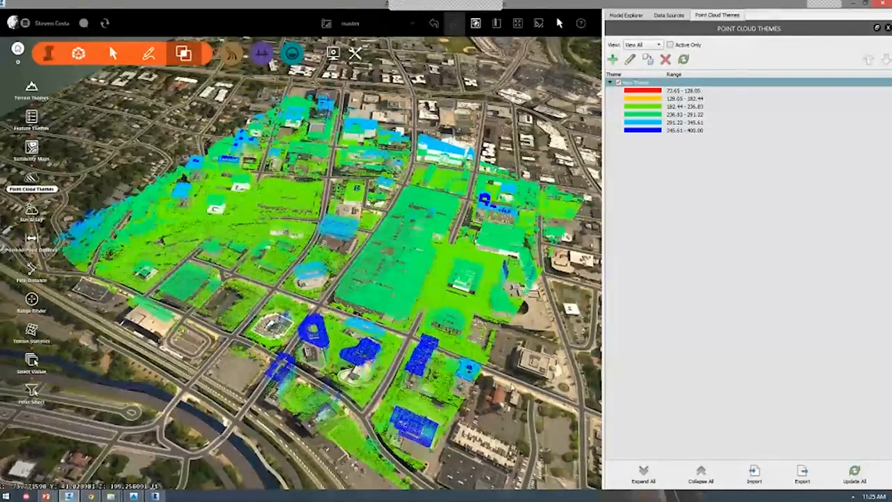
Open the Model Explorer and turn on Buildings to compare them with the themed point cloud
drag(473, 358, 448, 342)
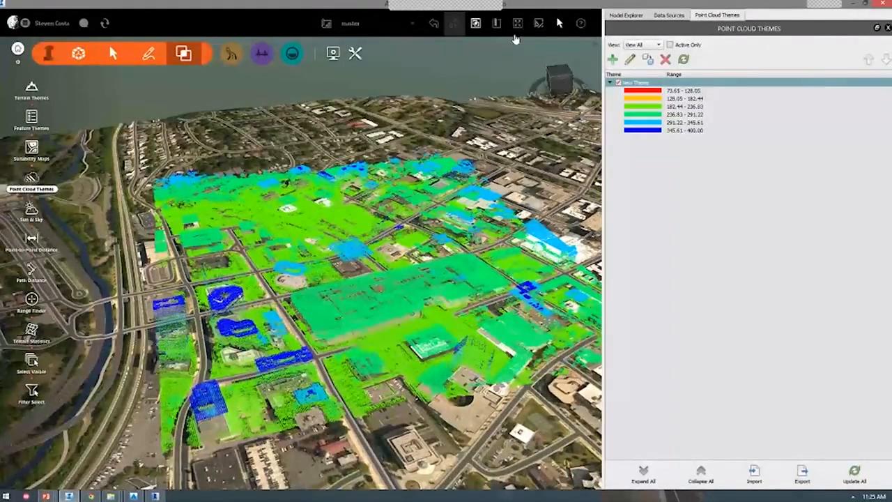
click(496, 25)
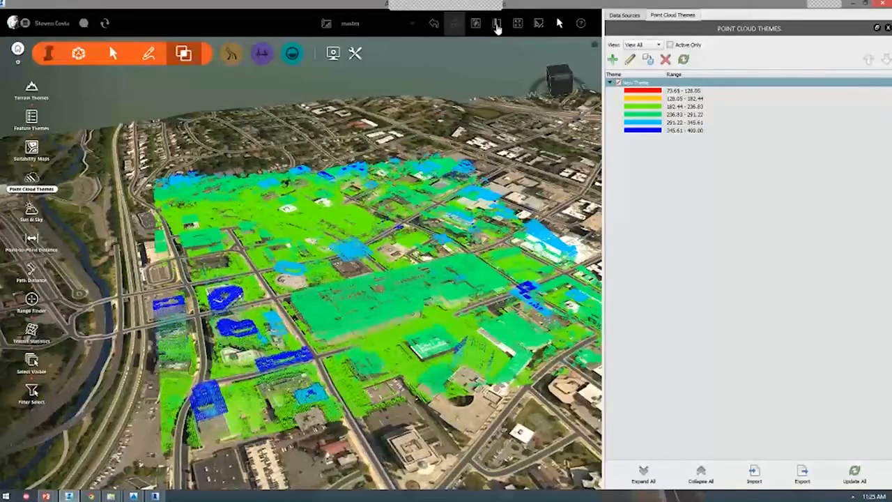
click(476, 24)
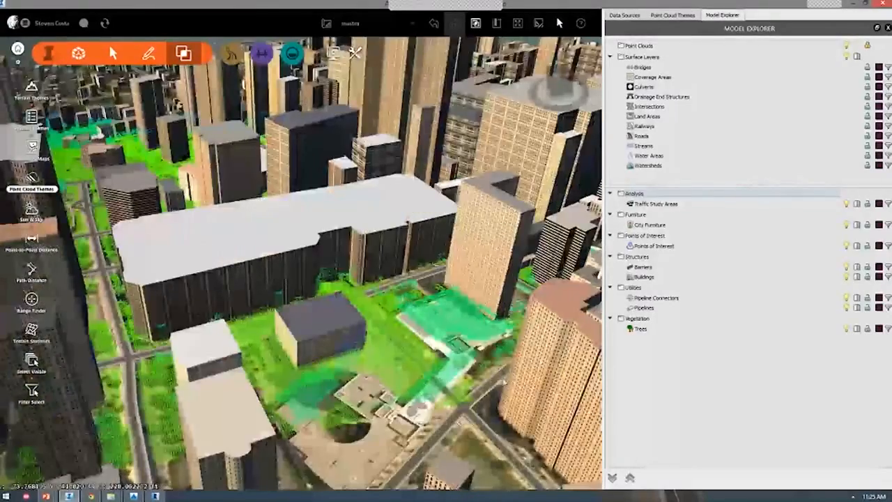
drag(503, 381, 550, 235)
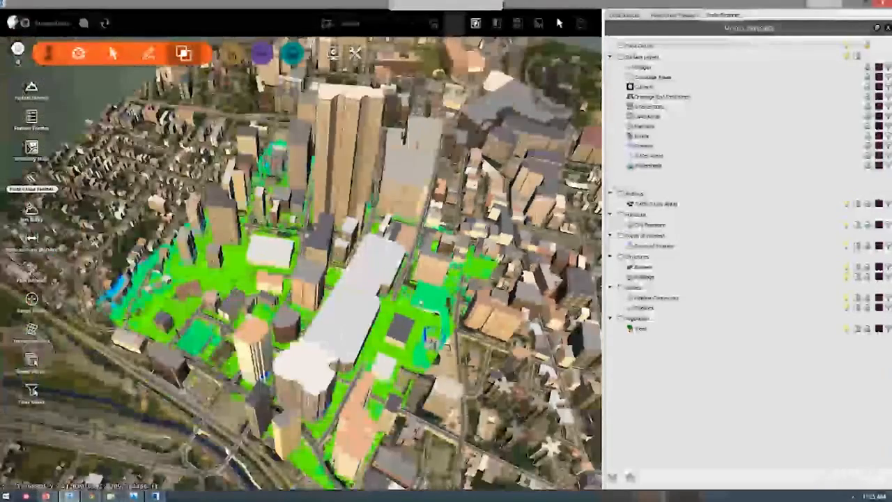
Switch to the PowerPoint slide show at the Modeling Enhancements slide
key(alt+Tab)
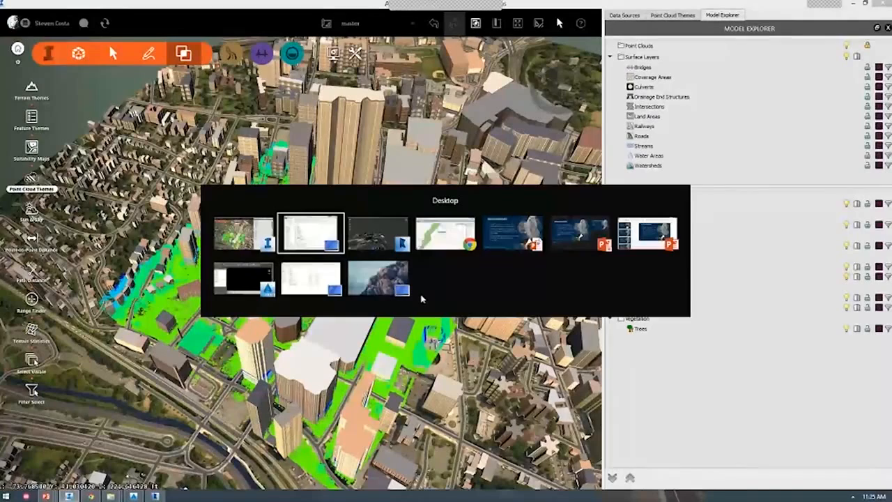
key(Tab)
key(Tab)
key(Tab)
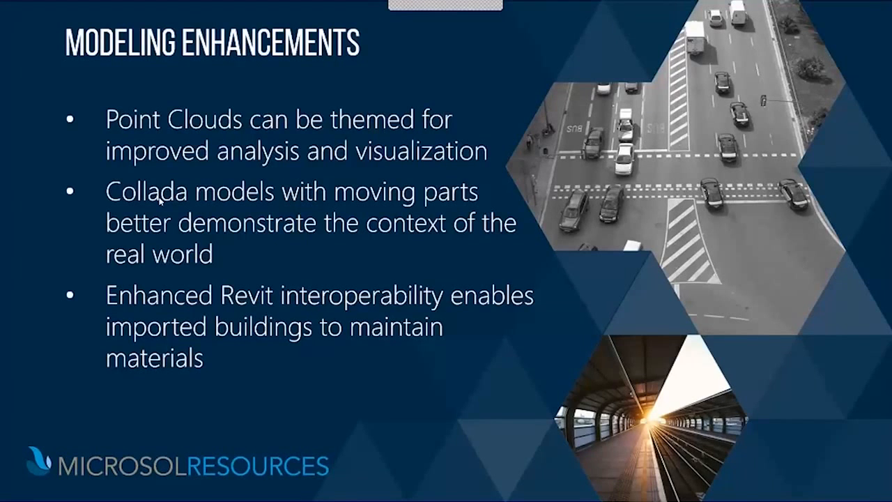
Return to InfraWorks and open the Tutorial 2015 model from My Models
key(alt+Tab)
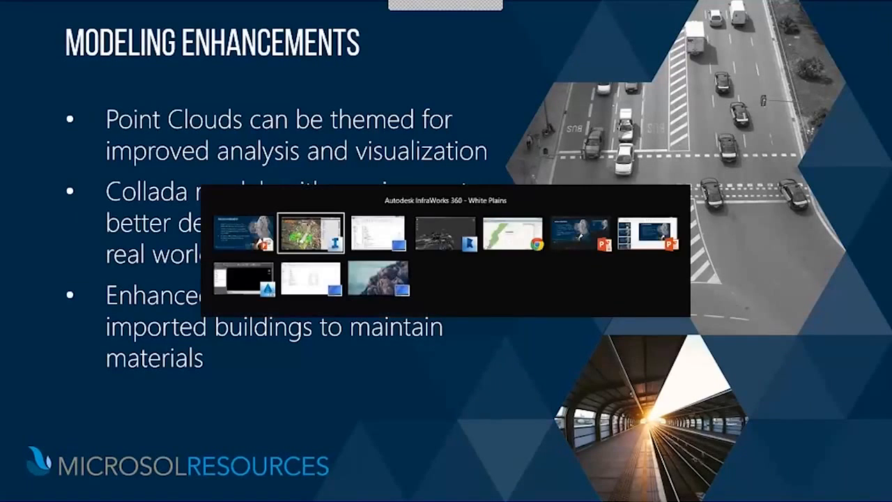
click(18, 49)
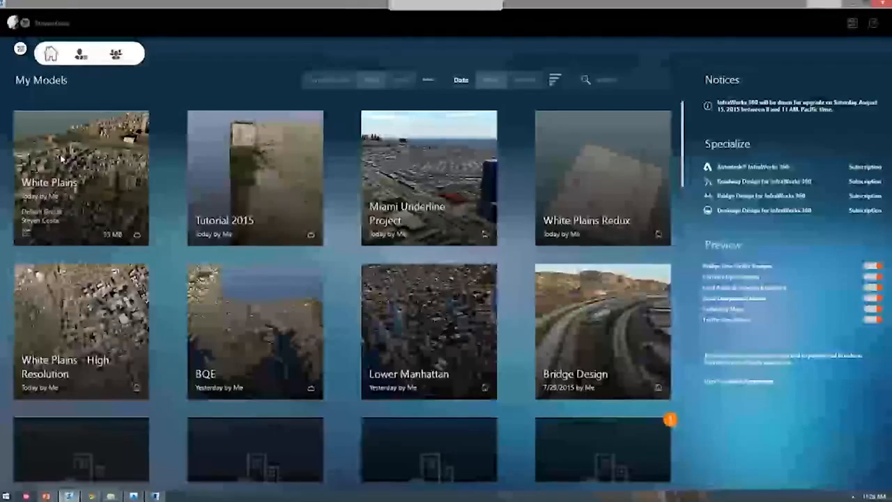
click(246, 191)
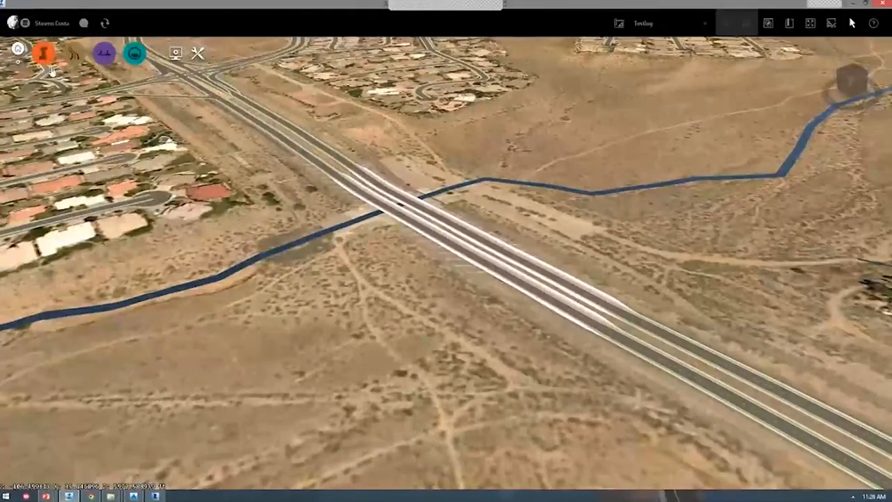
Place a Wind Turbine - Animated city furniture model on the open ground beside the highway bridge
mouse_move(108, 42)
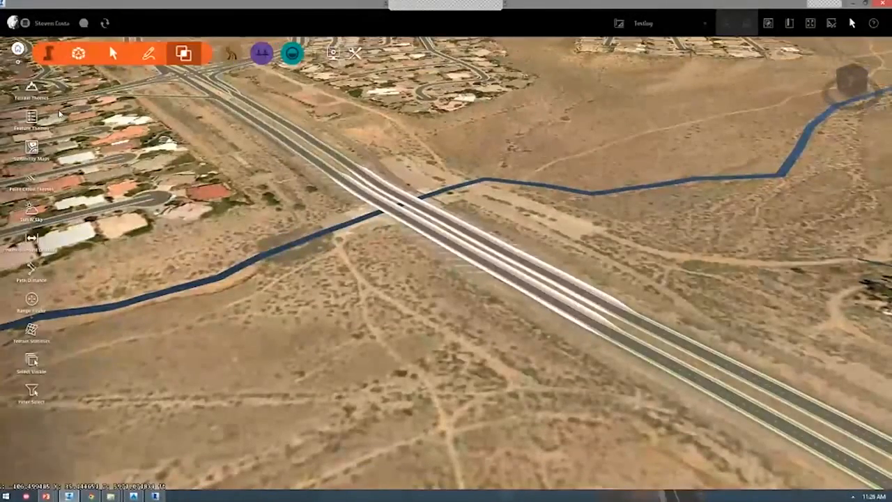
click(150, 58)
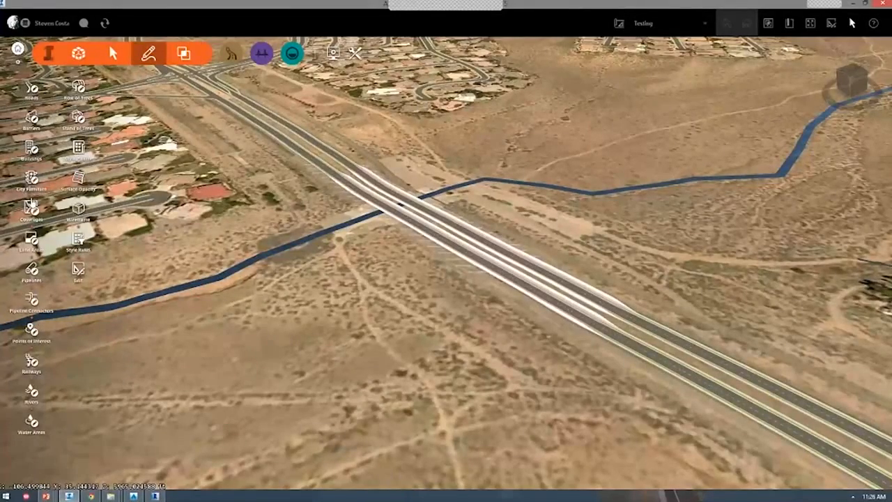
click(32, 176)
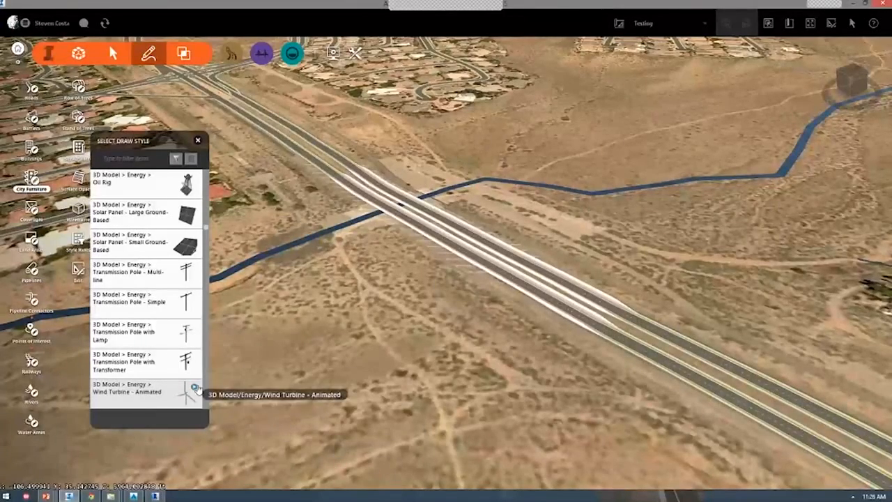
click(196, 389)
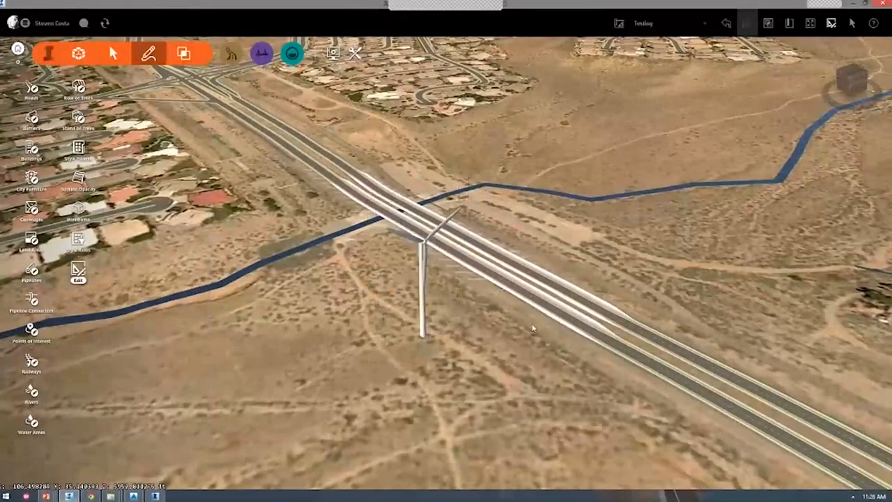
drag(496, 332, 388, 296)
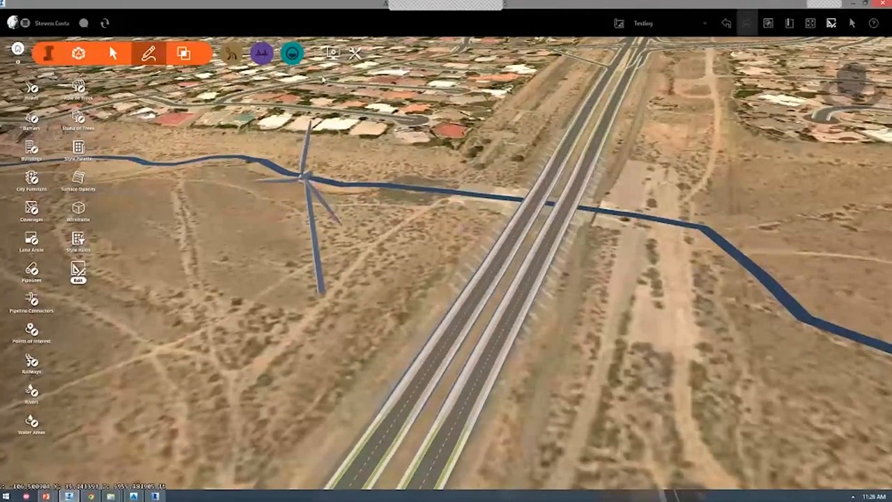
Enable Shadows and set Ambient Occlusion to High in the 3D Graphics application options
click(355, 54)
click(32, 390)
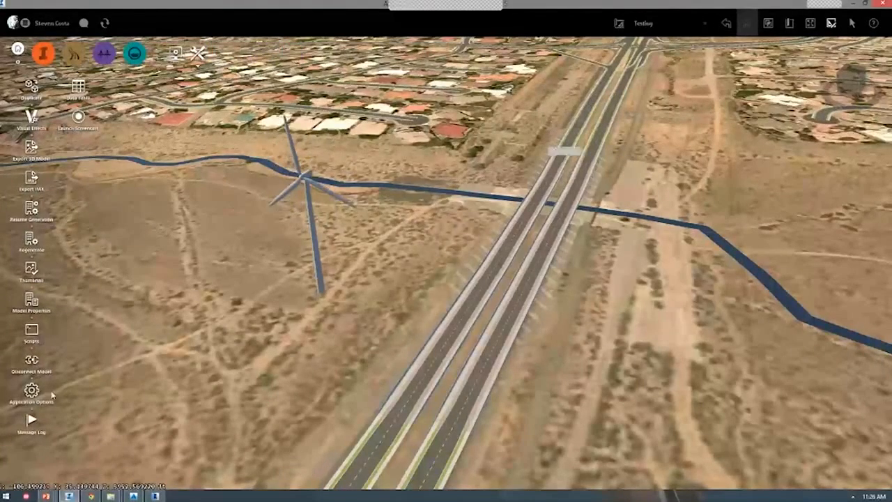
click(310, 199)
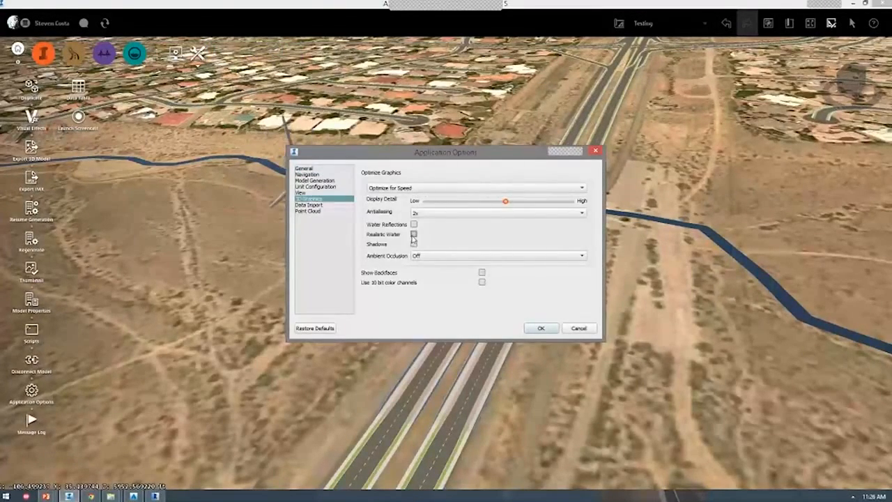
click(417, 255)
click(414, 244)
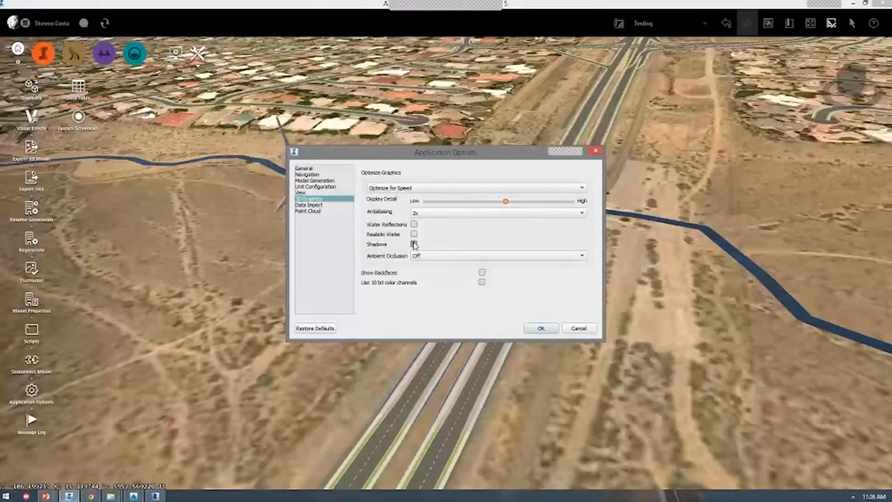
click(417, 256)
click(426, 277)
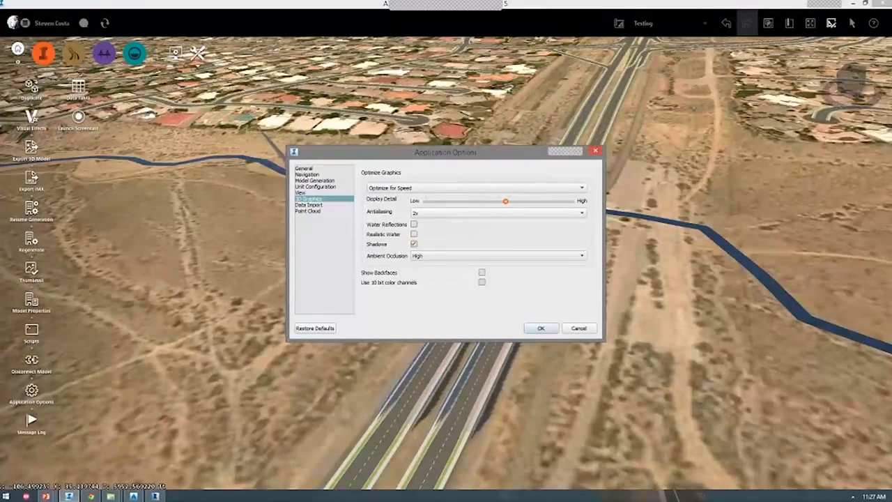
click(541, 327)
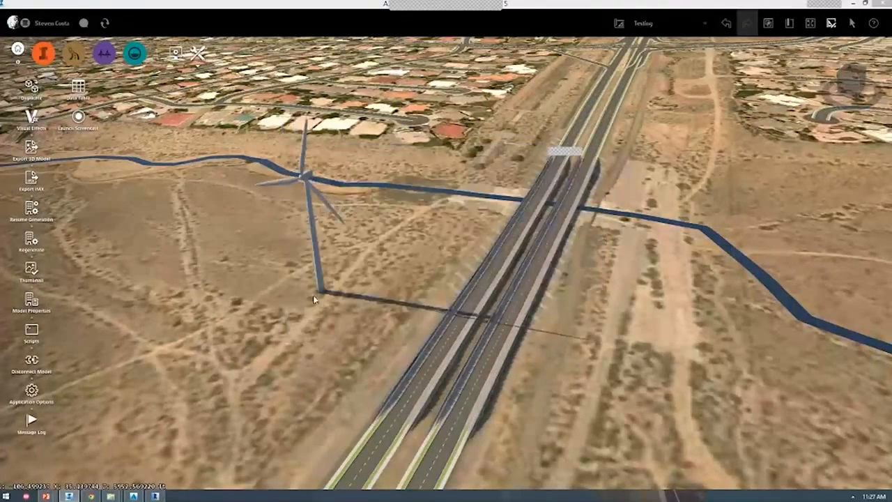
Select the wind turbine, exit its editing, and examine the turbine with its shadow from another angle
right_click(315, 255)
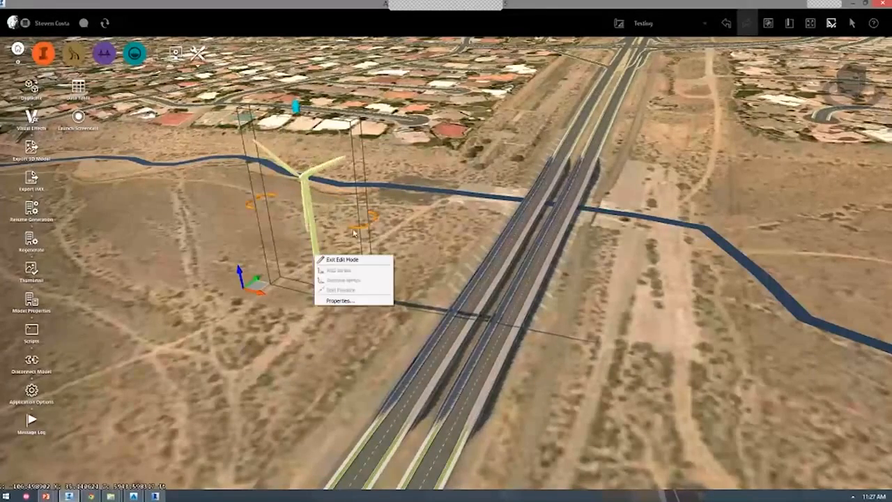
key(Escape)
key(Escape)
drag(364, 227, 346, 231)
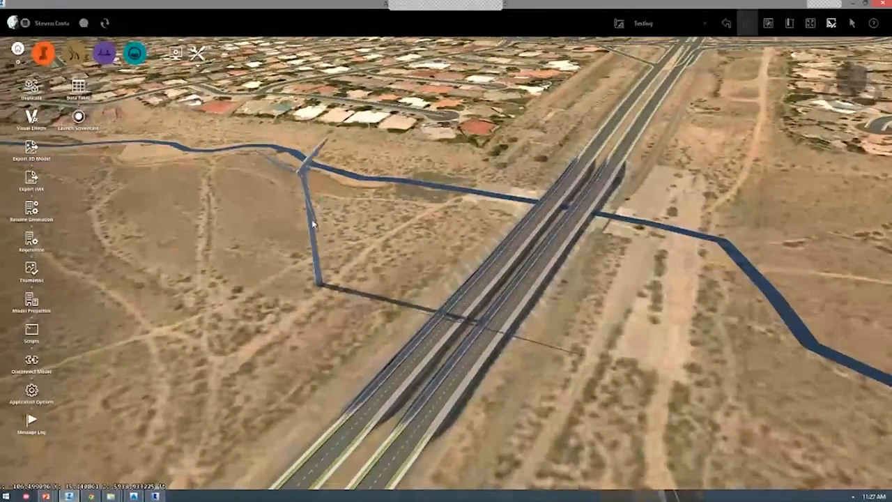
Delete the wind turbine beside the highway bridge
click(314, 225)
drag(350, 229, 304, 232)
click(313, 343)
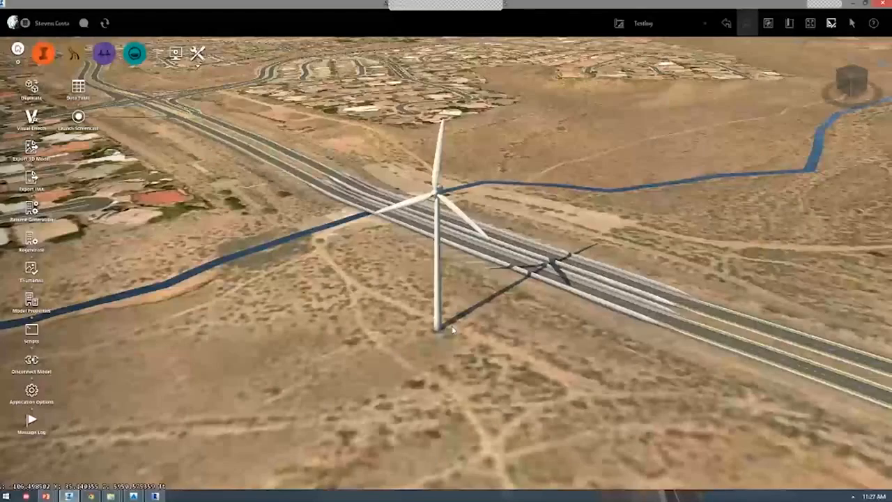
middle_drag(478, 338, 342, 278)
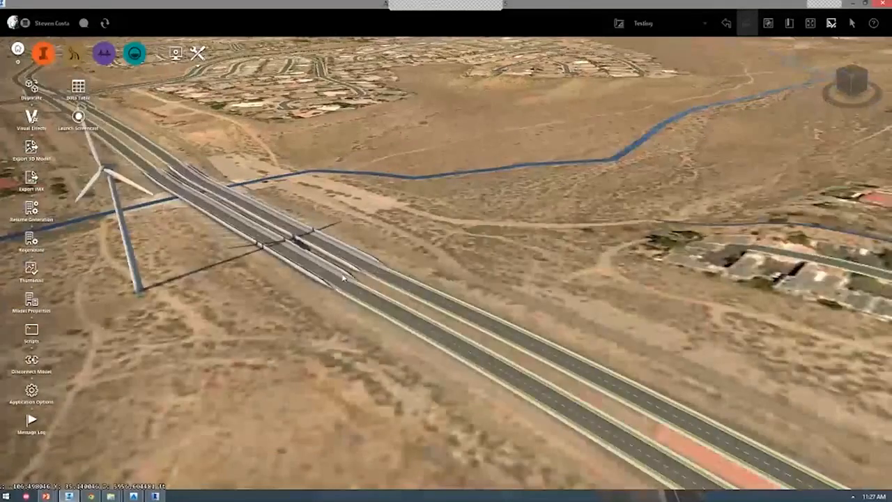
scroll(443, 374, up, 2)
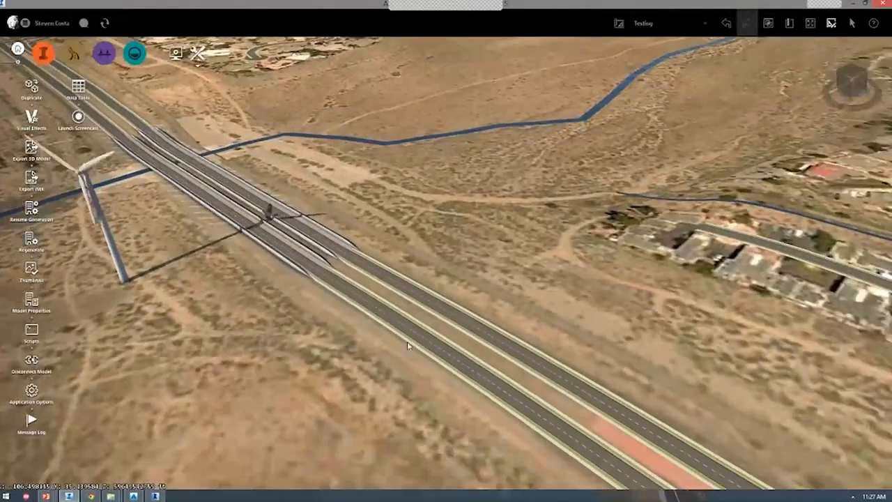
middle_drag(452, 398, 407, 341)
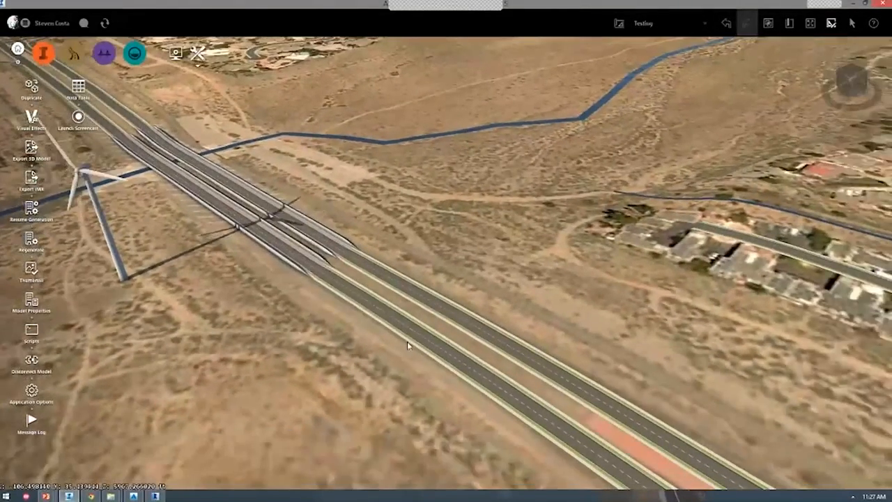
click(123, 266)
key(Delete)
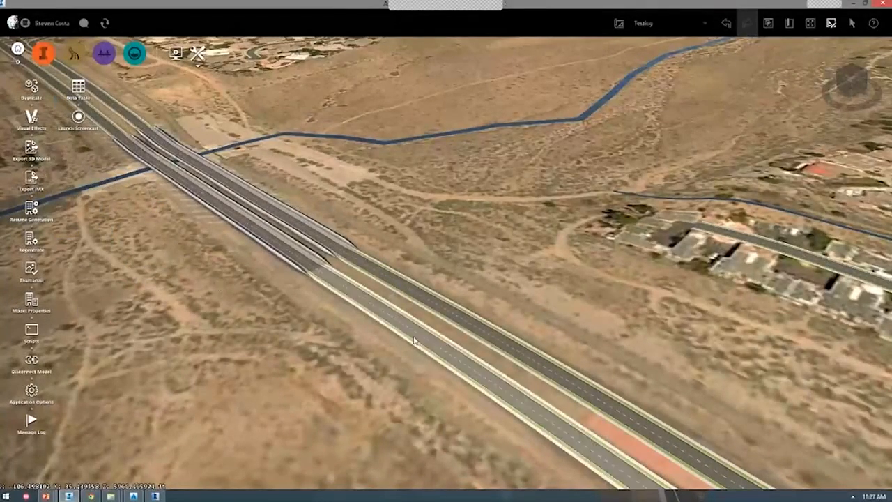
scroll(412, 341, up, 3)
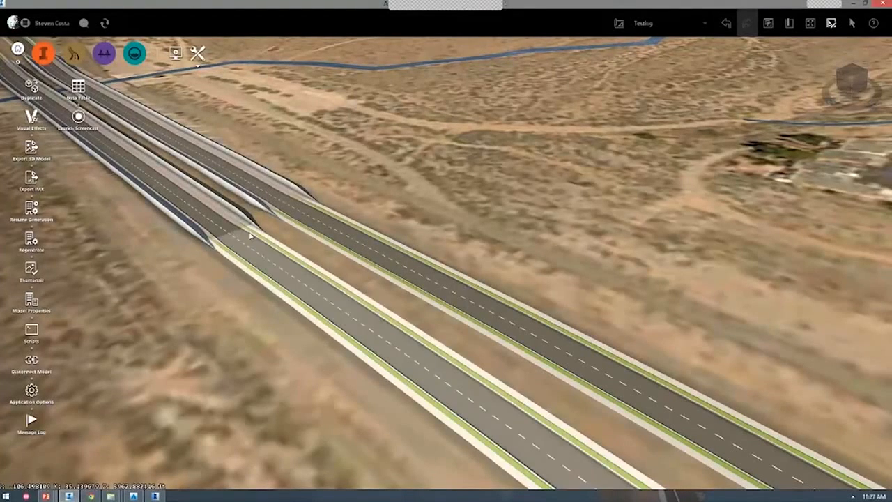
Launch 3ds Max 2016 and find the chicken.dae file in the Desktop folder
key(alt+Tab)
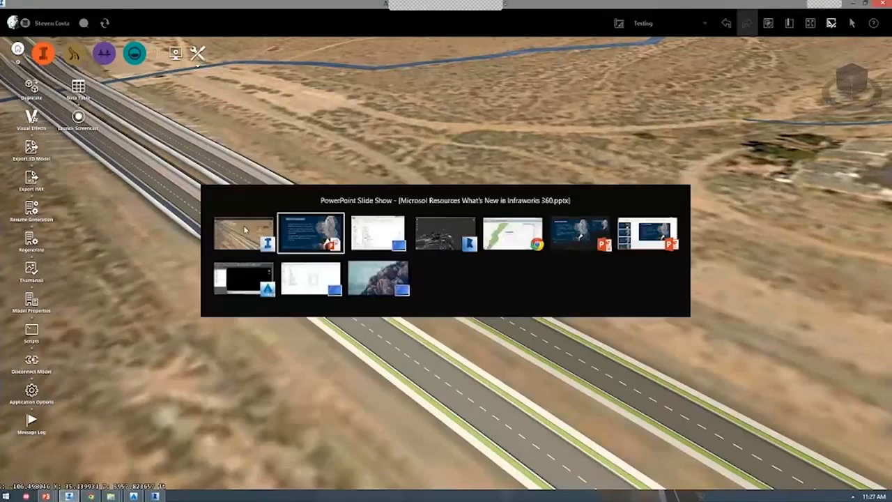
click(377, 225)
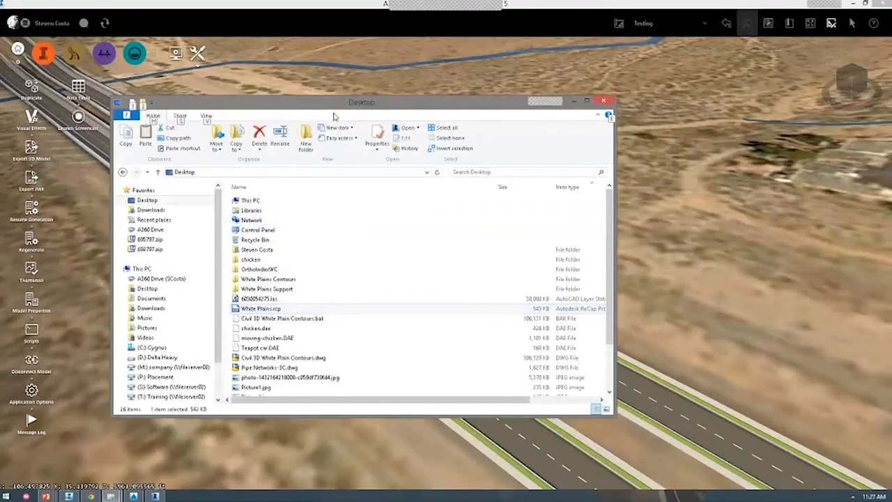
key(super)
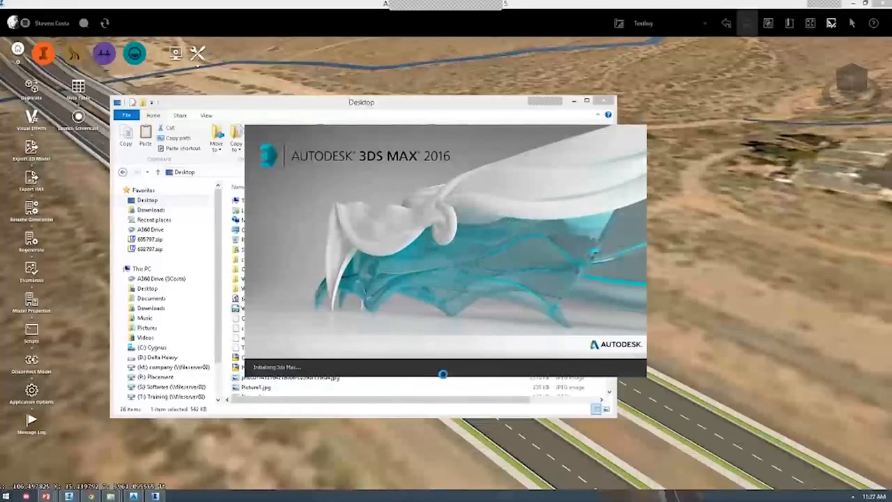
click(285, 116)
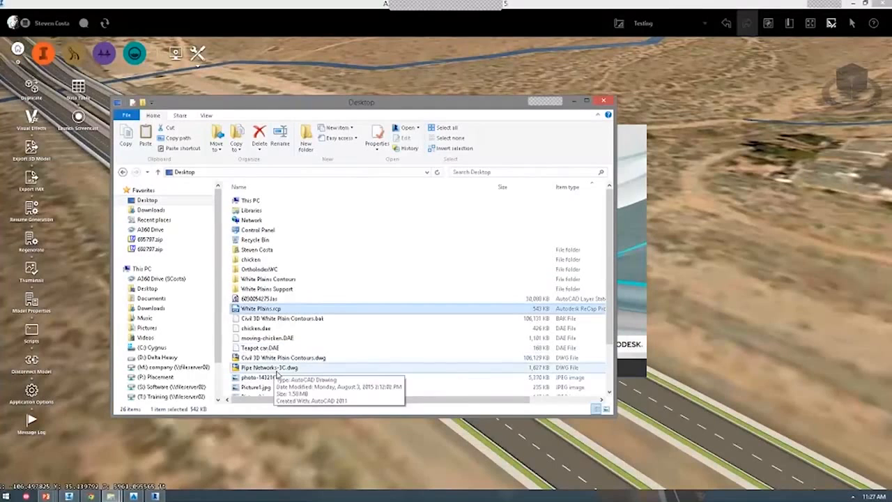
click(275, 328)
scroll(315, 350, down, 2)
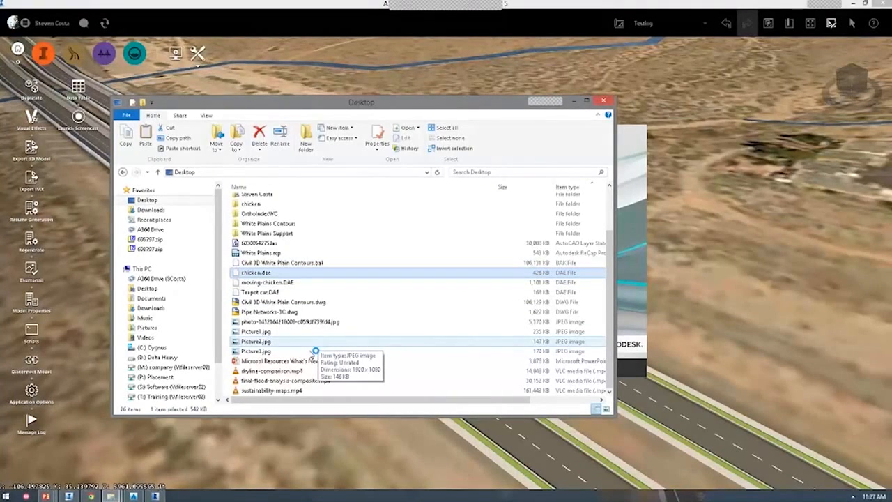
Bring up the open ReCap point cloud project and exit it without saving the changes
click(156, 495)
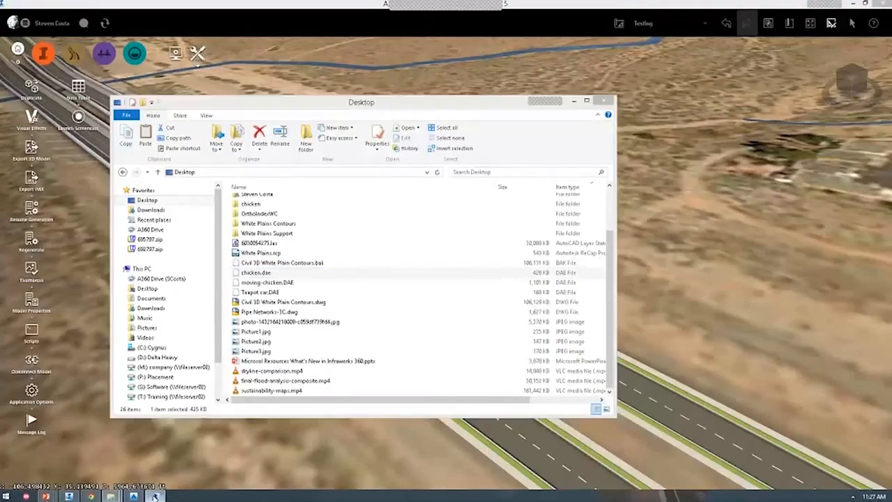
click(156, 495)
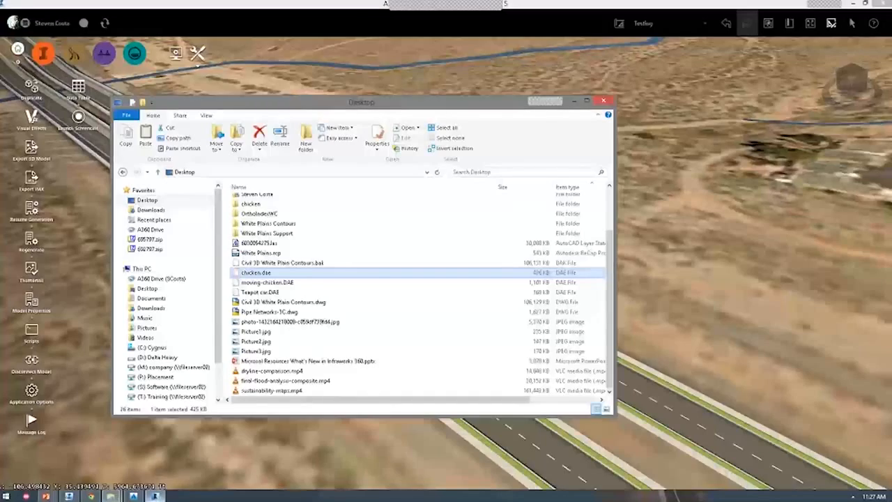
click(156, 495)
click(861, 3)
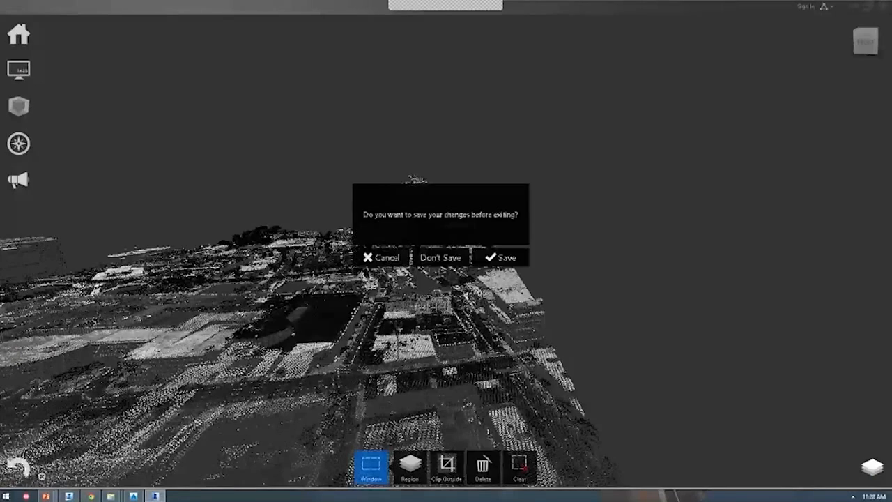
click(440, 255)
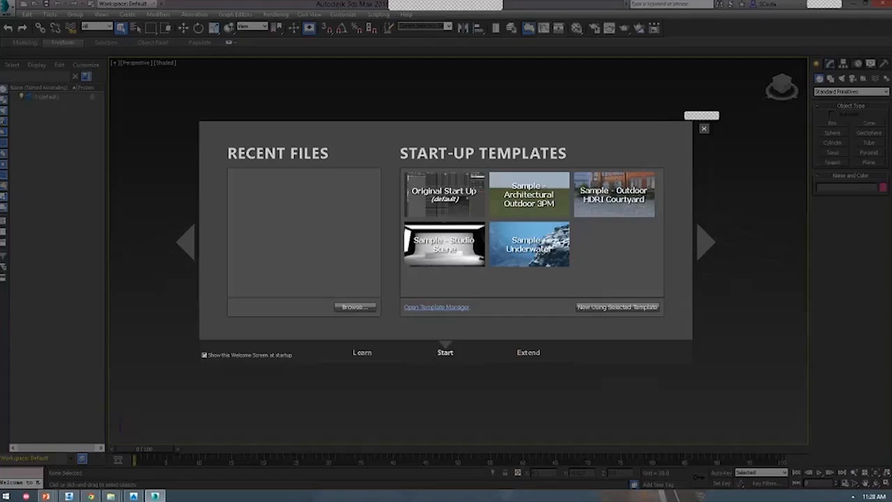
Dismiss the 3ds Max welcome screen and import chicken.dae from the Desktop with the Add and update animation file content
click(704, 128)
click(6, 5)
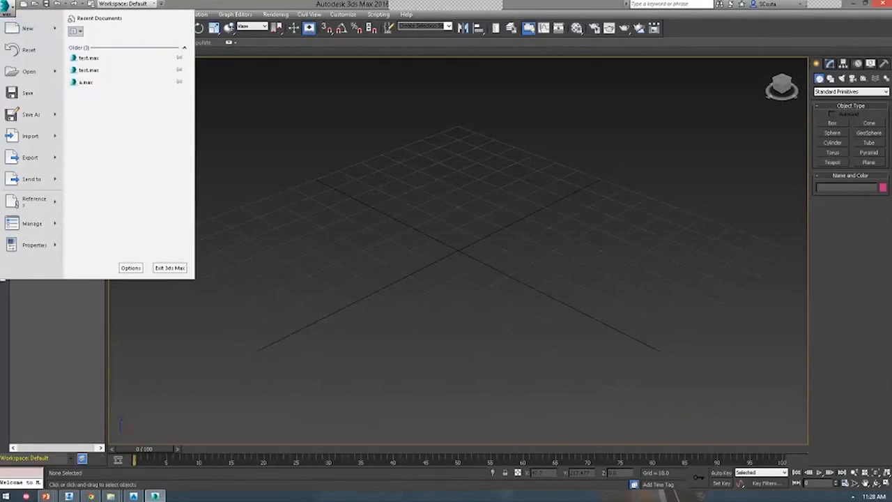
click(31, 133)
click(23, 88)
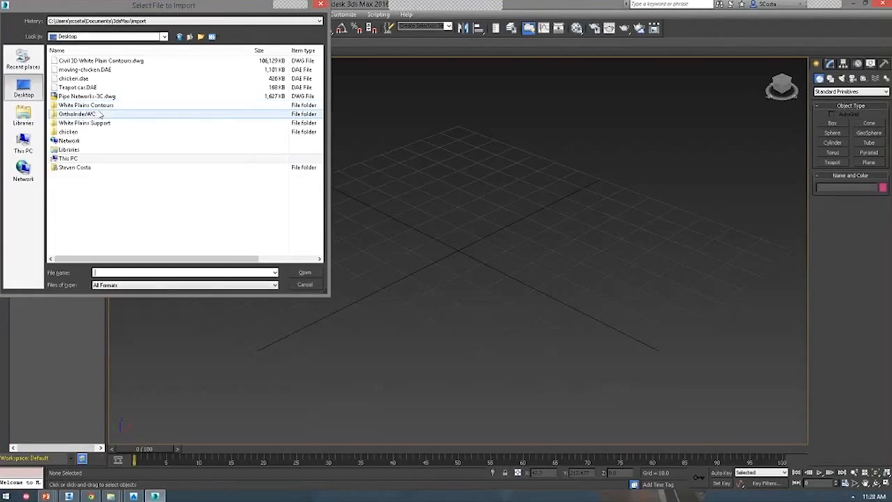
click(73, 78)
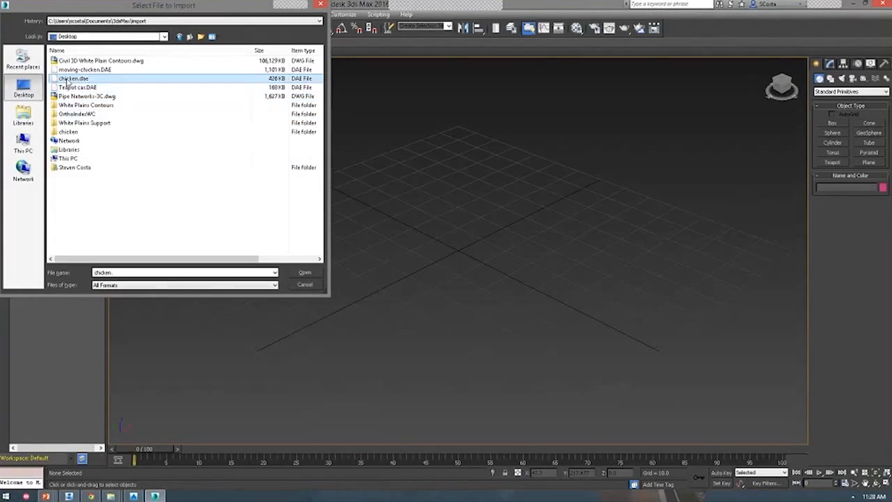
click(296, 274)
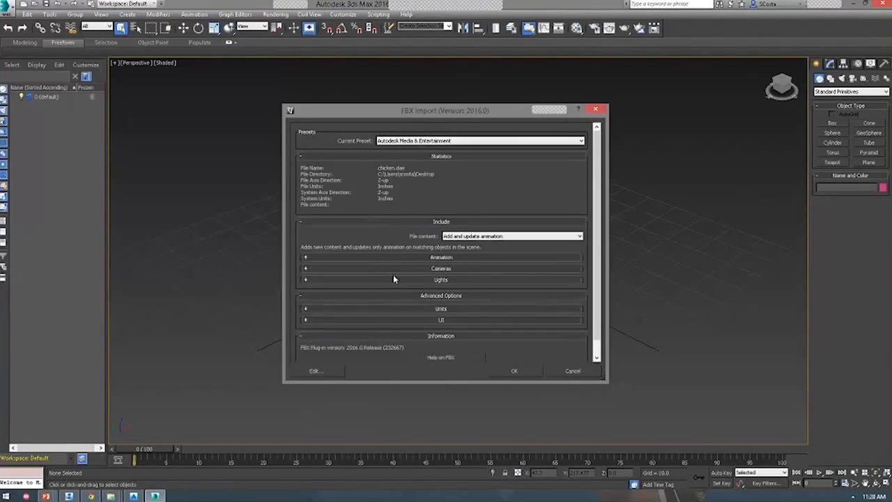
click(437, 258)
click(515, 370)
Animate the chicken with Auto Key by moving it in the negative Y direction at frame 100, and turn Auto Key off
scroll(558, 306, down, 5)
middle_drag(561, 318, 413, 318)
alt+middle_drag(478, 330, 481, 250)
scroll(397, 335, down, 5)
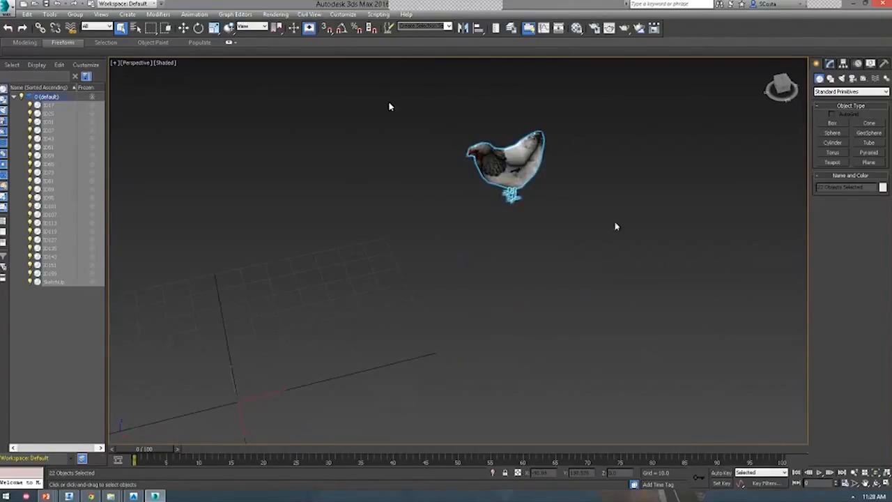
click(722, 473)
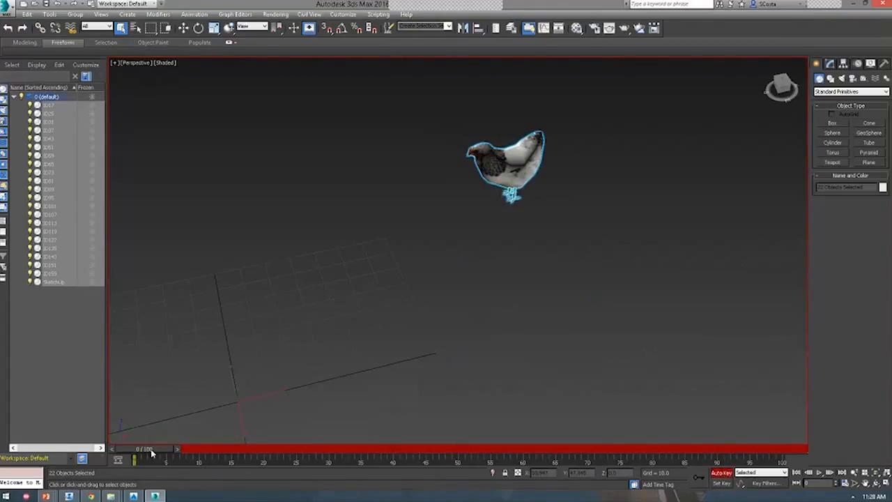
drag(150, 449, 796, 449)
key(q)
key(w)
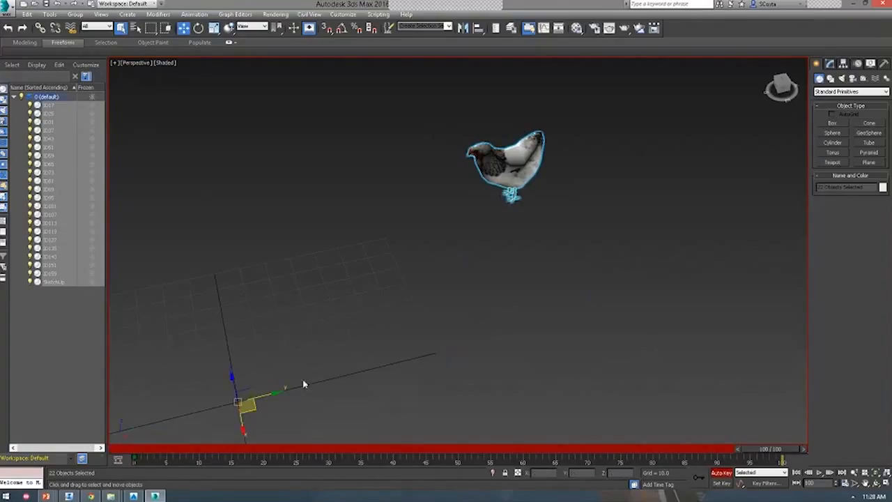
drag(247, 402, 130, 419)
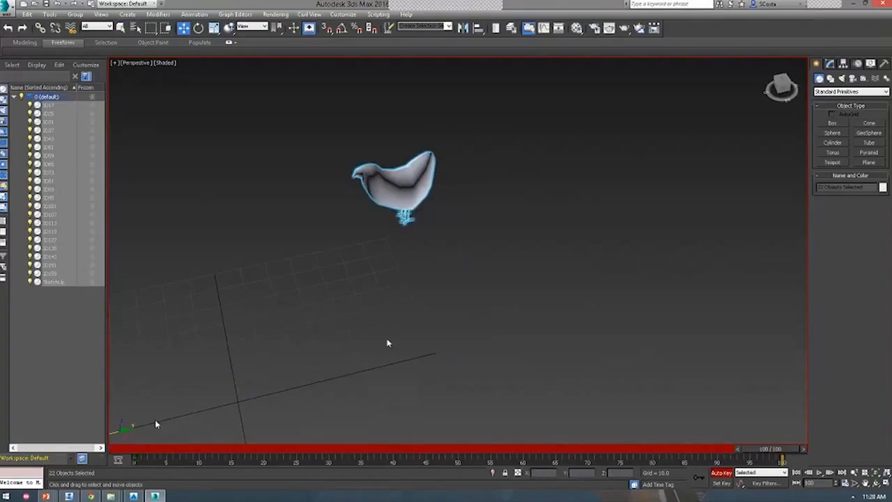
click(721, 473)
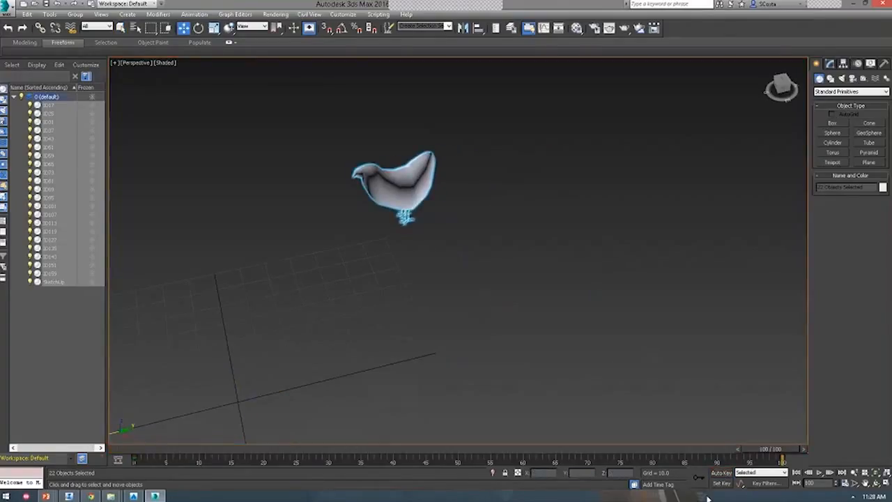
Play back the chicken's movement animation and stop it
click(820, 472)
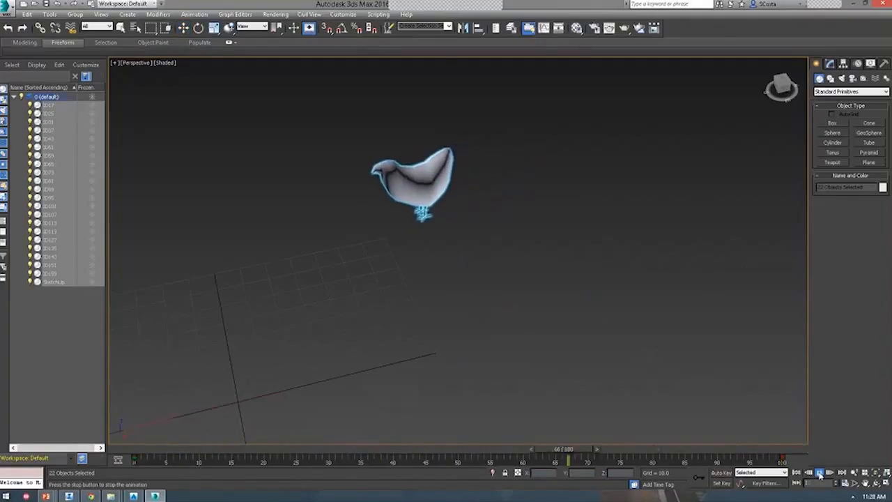
click(819, 472)
key(w)
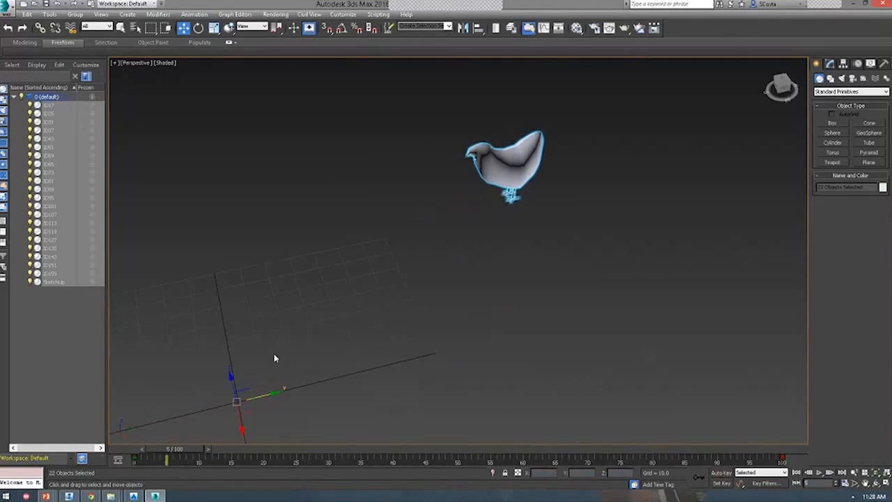
key(alt+Tab)
key(alt+Tab)
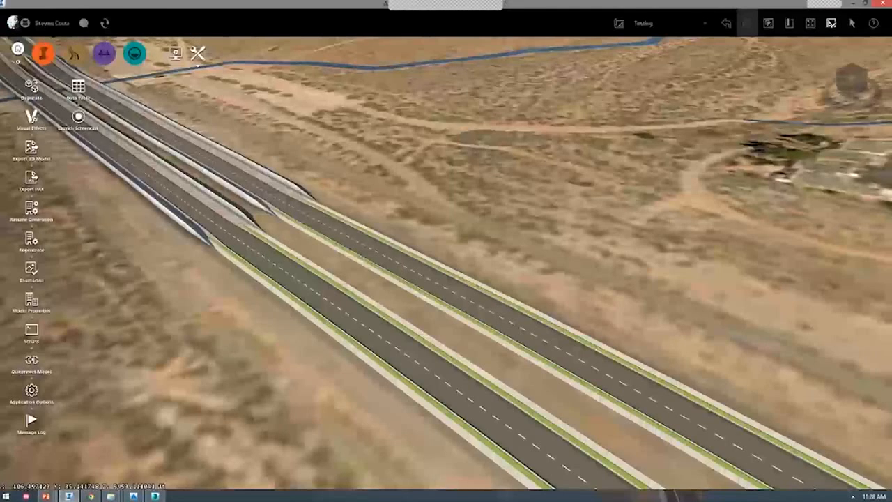
key(super+e)
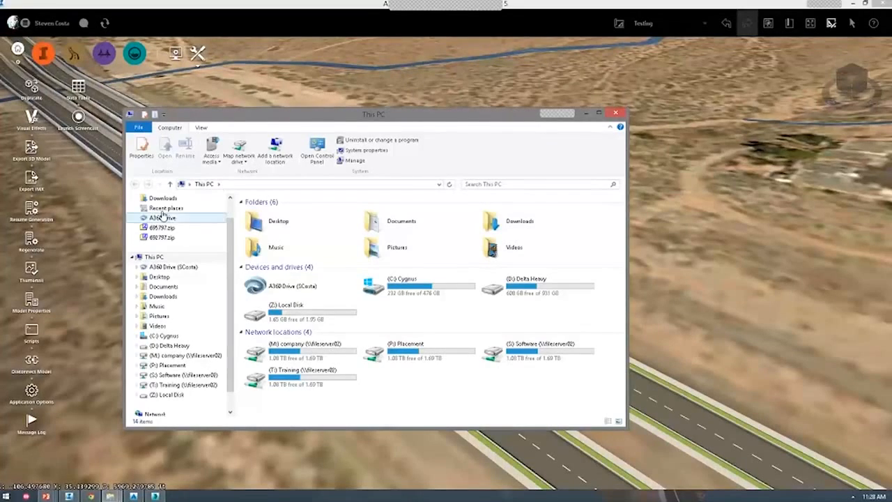
key(alt+F4)
key(alt+Tab)
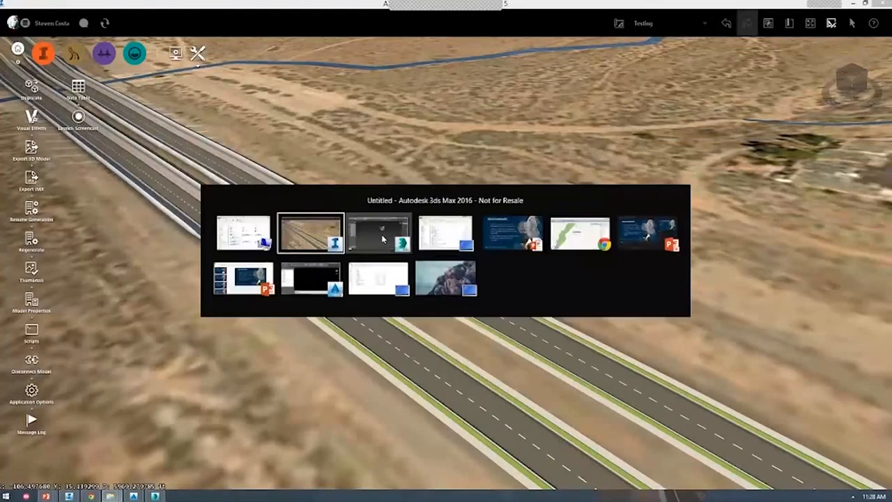
Try to export the animated chicken to the Desktop as an Autodesk Collada (.DAE) file, and cancel at the FBX export options
click(8, 7)
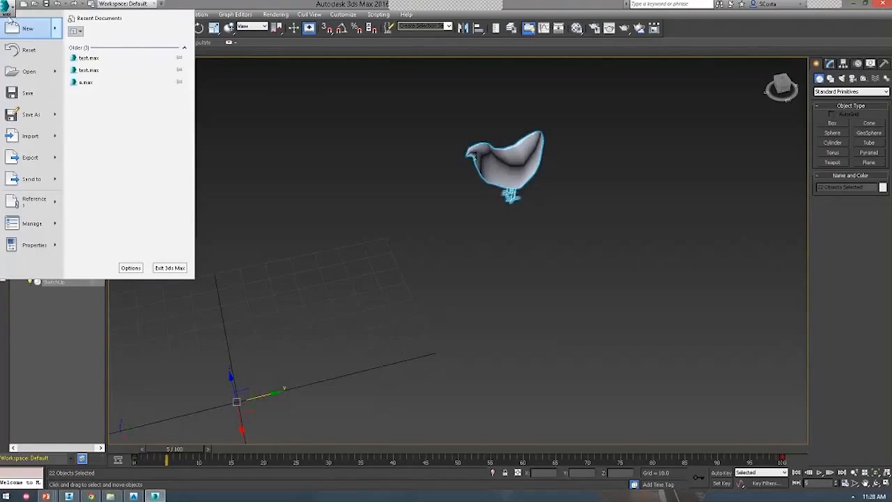
click(27, 156)
click(367, 344)
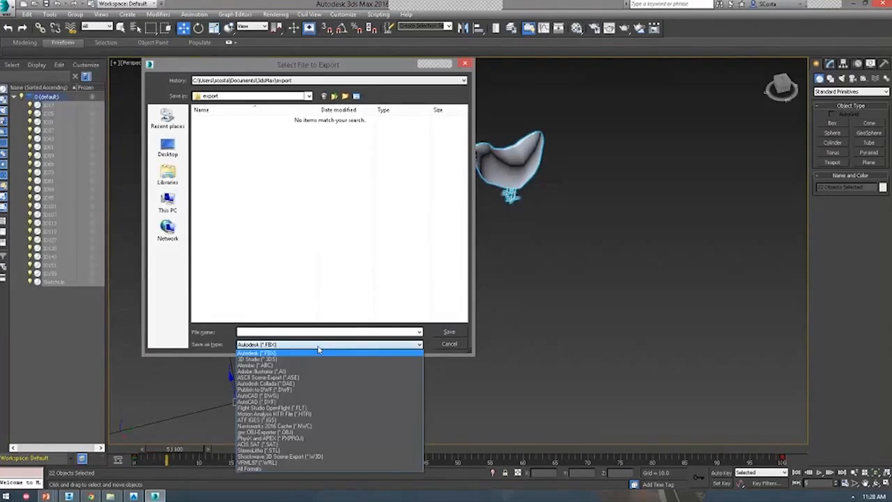
click(262, 383)
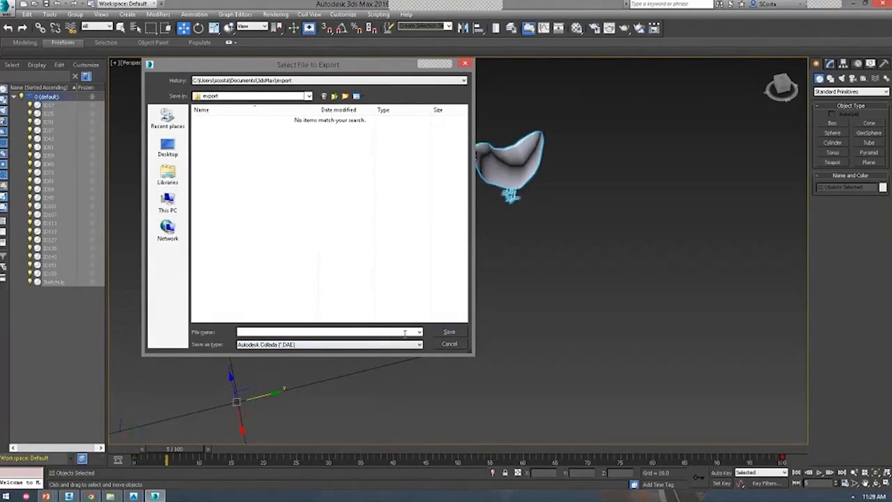
click(325, 332)
click(168, 148)
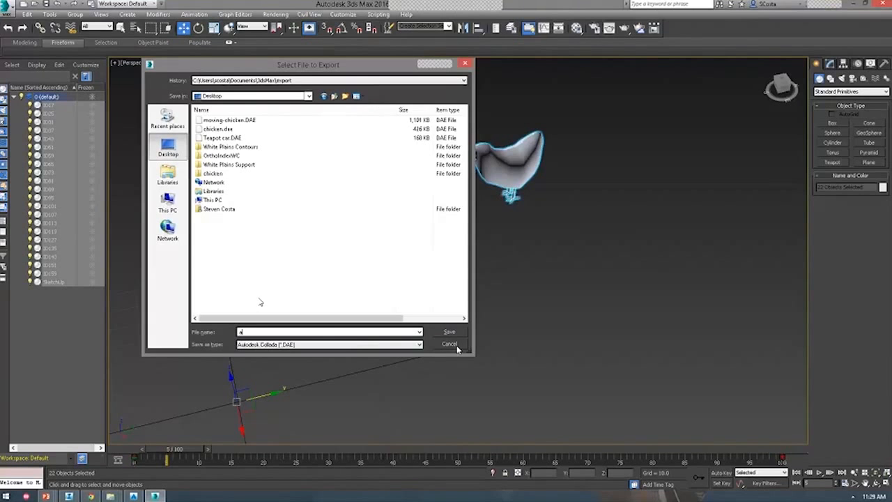
click(432, 333)
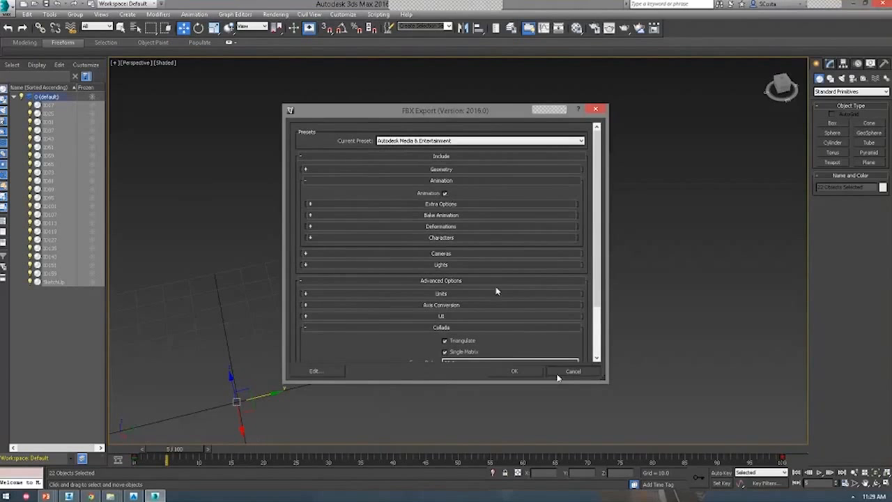
click(561, 372)
Switch from 3ds Max back to the InfraWorks model
key(alt+Tab)
key(alt+Tab)
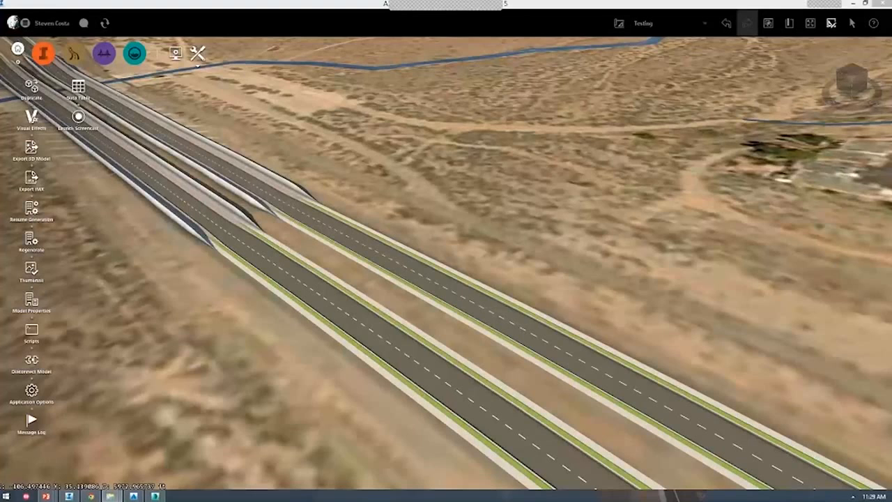
Import moving-chicken.DAE into the Testing proposal as City Furniture, with its position reference set to Center 3D
drag(891, 251, 377, 347)
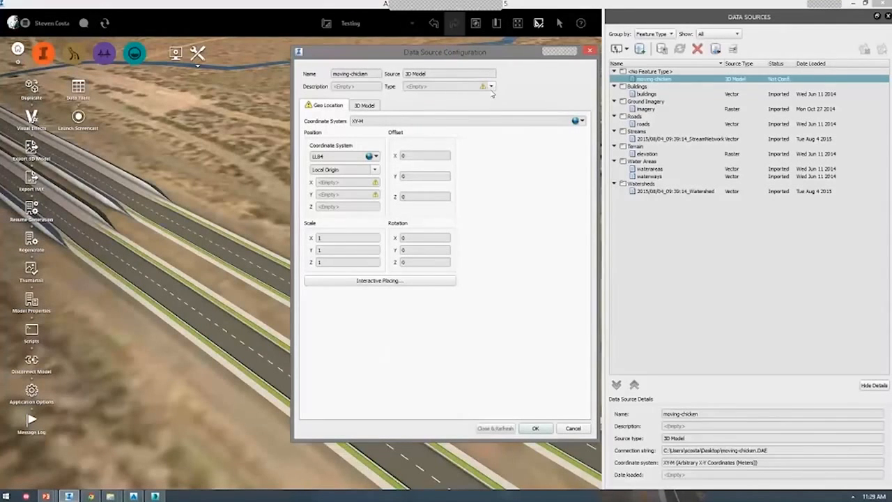
click(445, 86)
click(446, 118)
click(374, 169)
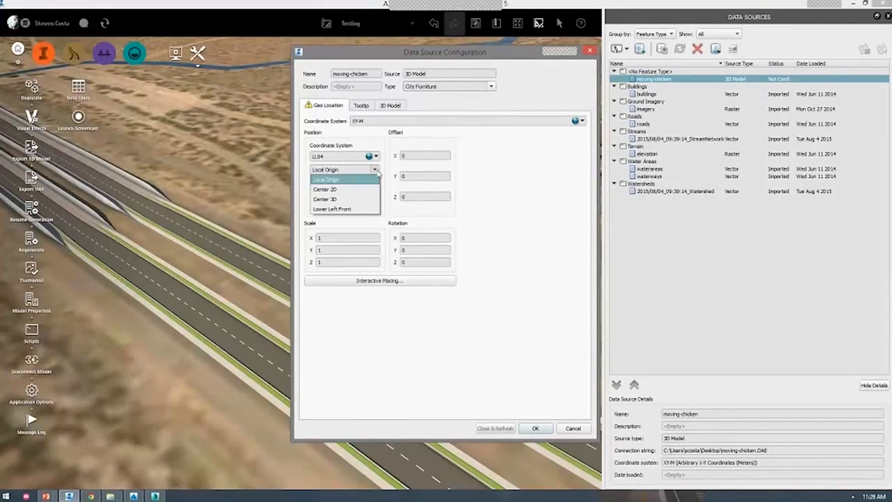
click(355, 208)
Place the chicken interactively on the near roadway, and close the configuration with a data source refresh
click(380, 281)
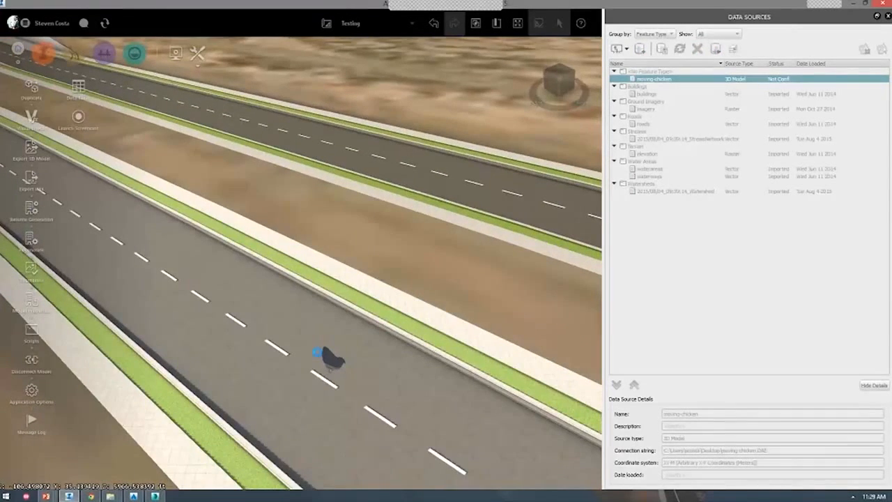
click(379, 391)
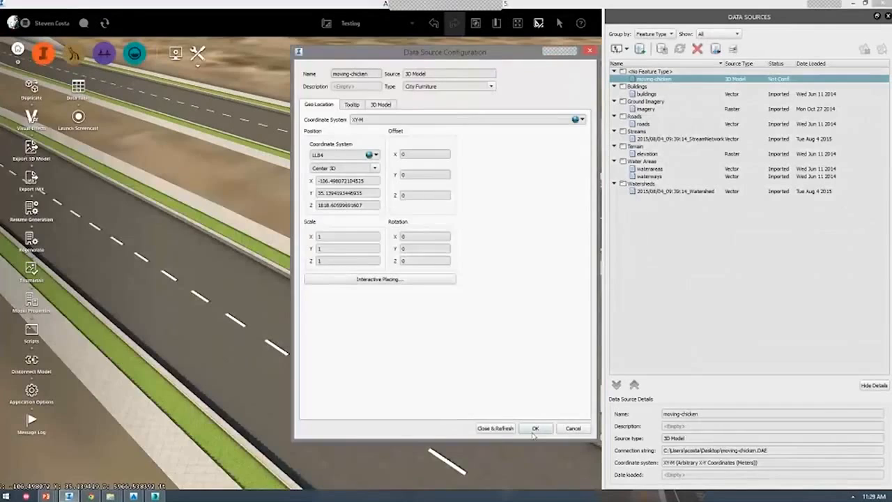
click(495, 429)
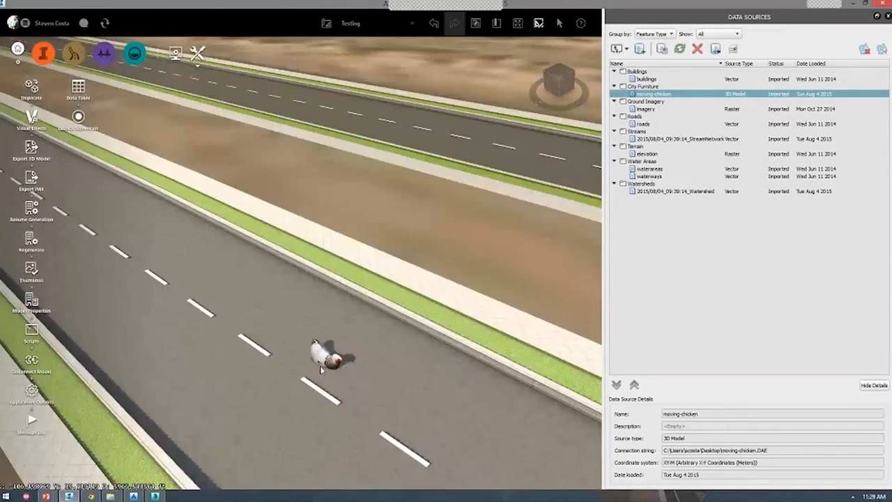
Try deleting the chicken from the road, and undo the deletion
drag(320, 366, 361, 381)
double_click(361, 384)
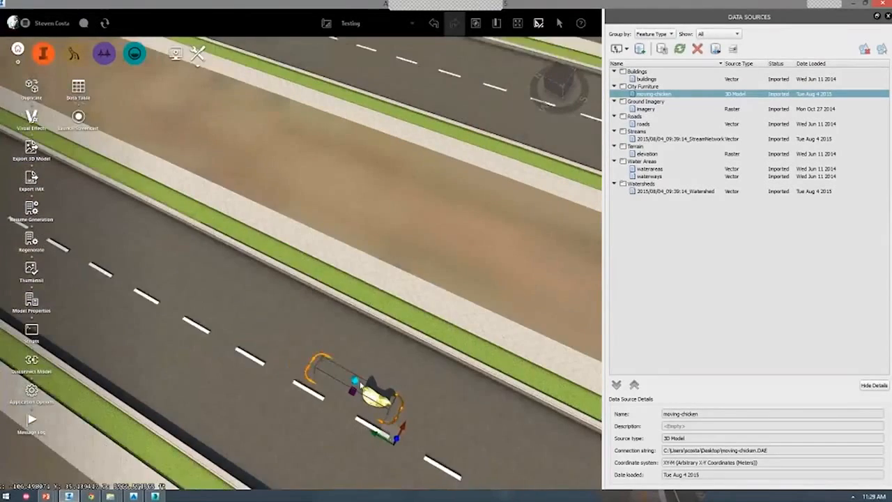
scroll(360, 376, down, 5)
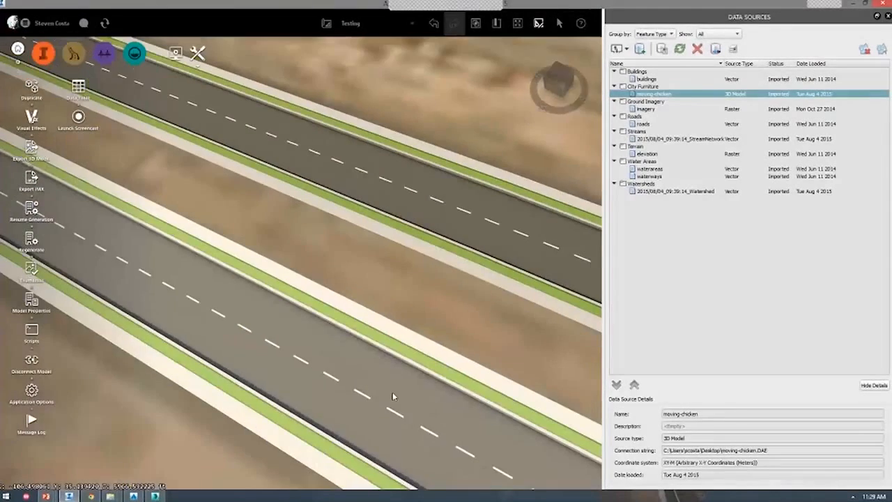
scroll(393, 397, down, 1)
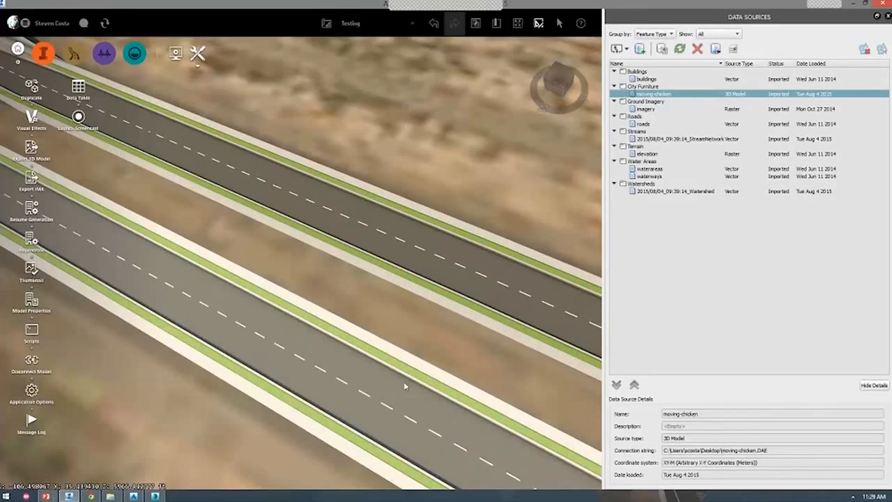
key(ctrl+z)
double_click(404, 381)
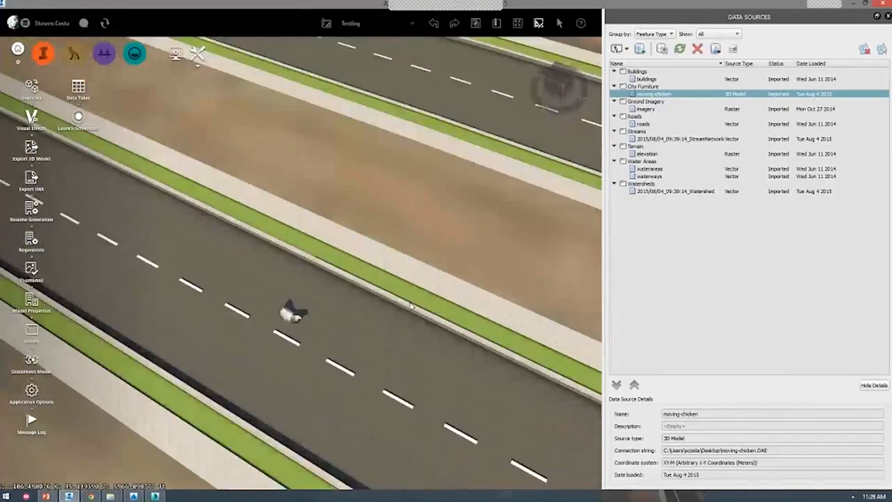
View the walking chicken along the road, and delete it from the model
drag(356, 364, 411, 307)
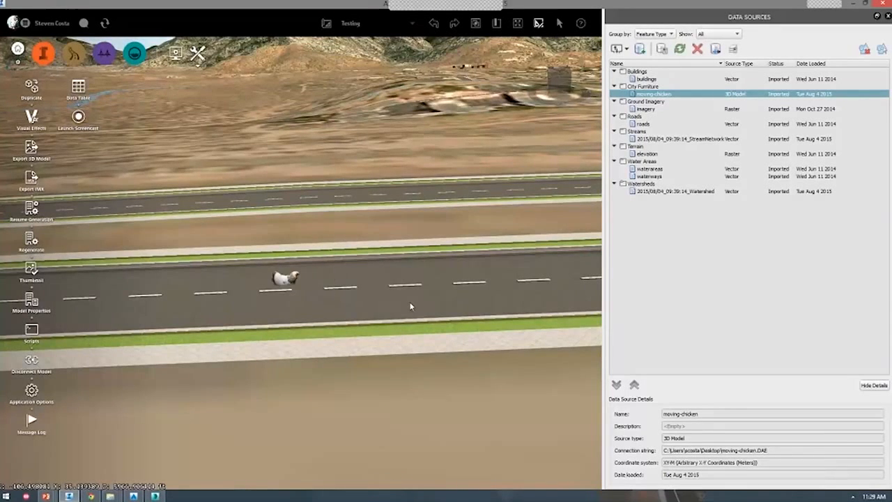
drag(295, 279, 314, 326)
click(322, 324)
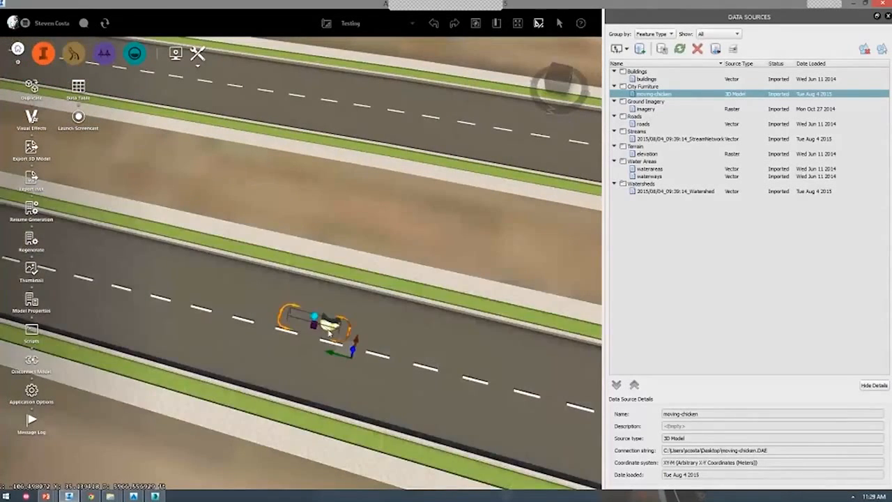
key(Delete)
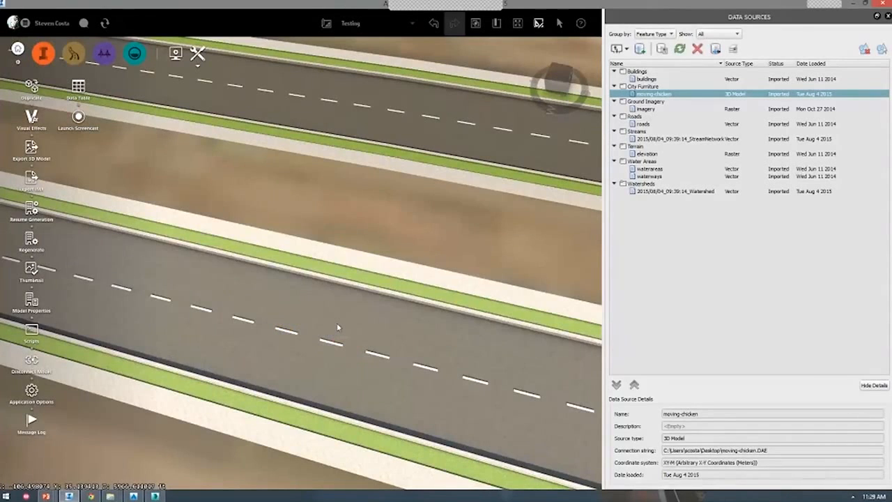
Switch to the Modeling Enhancements slide in PowerPoint, and return to the InfraWorks model
key(alt+Tab)
key(alt+Tab)
key(alt+Tab)
key(alt+Tab)
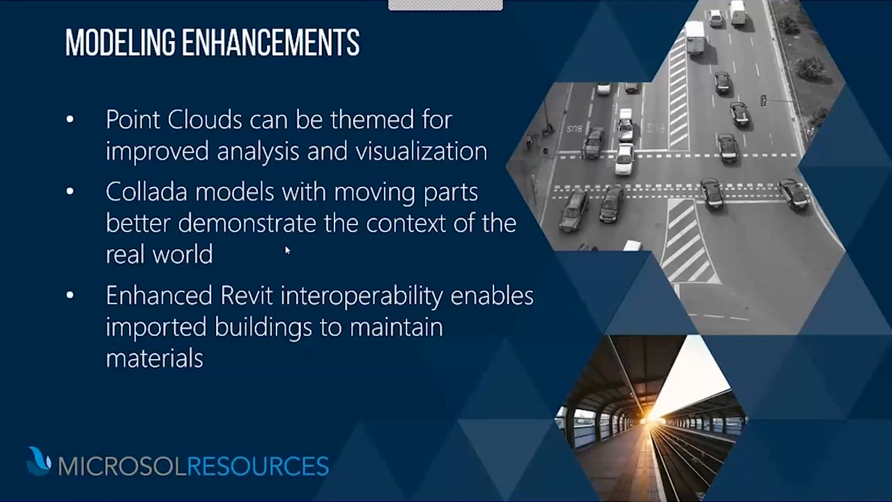
key(alt+Tab)
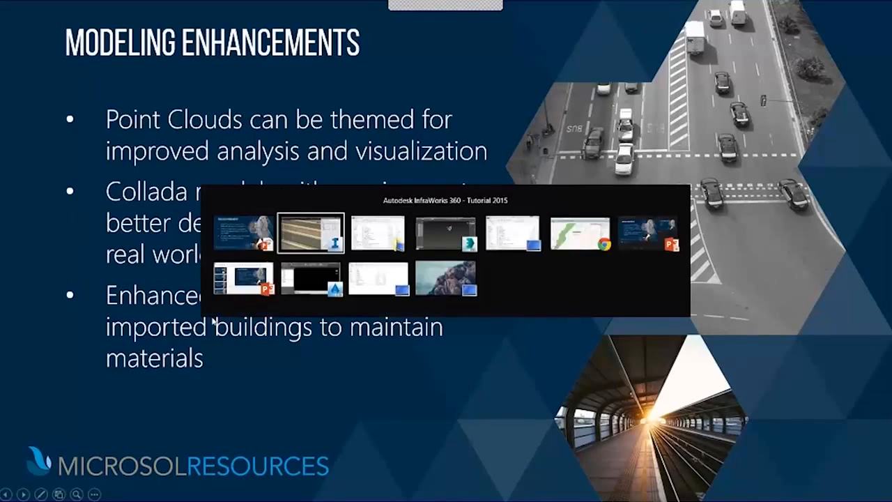
key(alt+Tab)
key(alt+shift+Tab)
Import rac_basic_sample_project.rvt from the Revit 2016 Samples folder into the model, using the Everything search results
scroll(281, 239, down, 8)
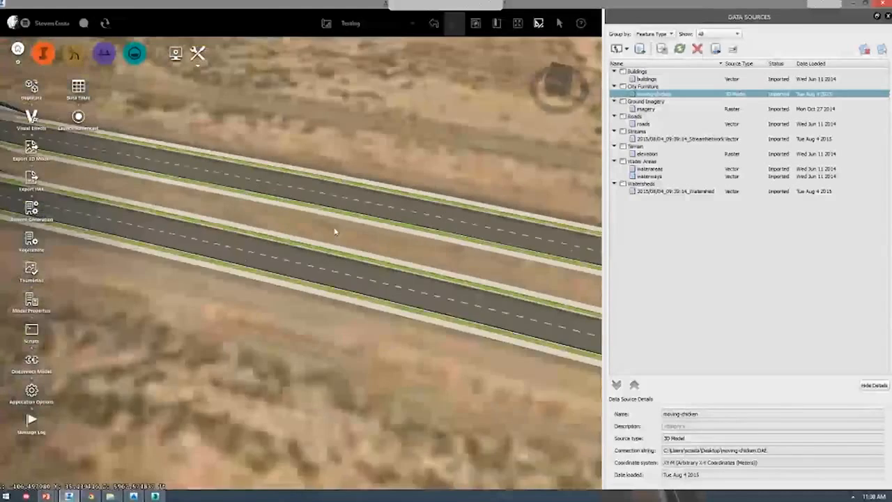
drag(334, 231, 292, 286)
middle_drag(286, 258, 441, 228)
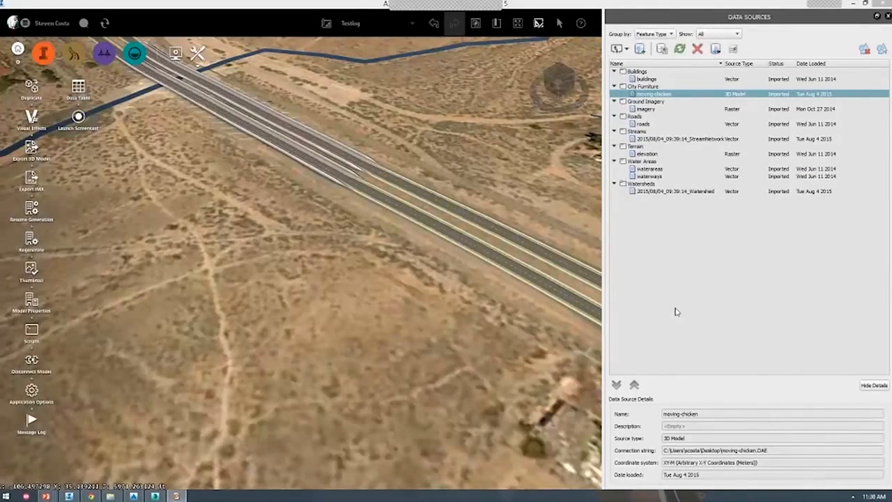
drag(676, 311, 462, 74)
click(289, 186)
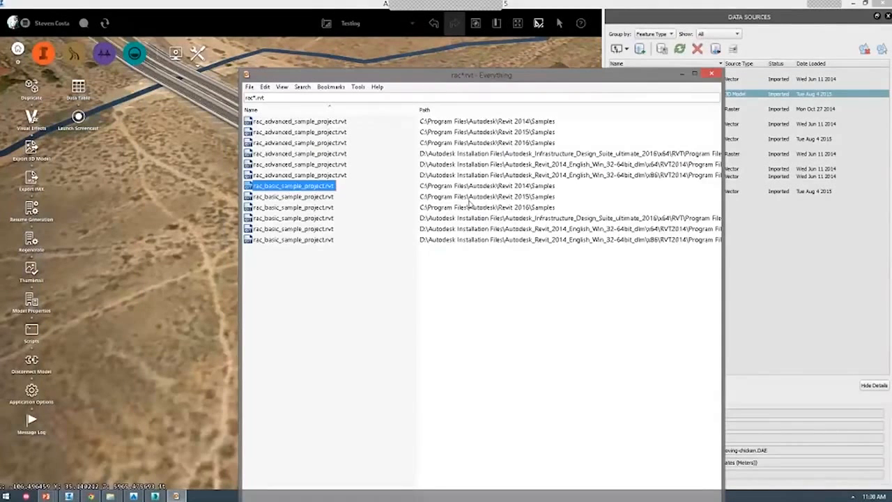
click(469, 206)
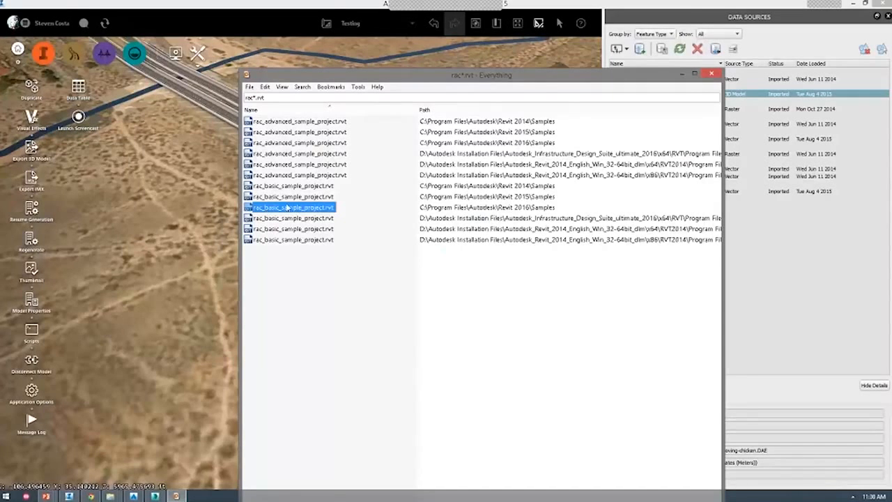
drag(296, 209, 199, 206)
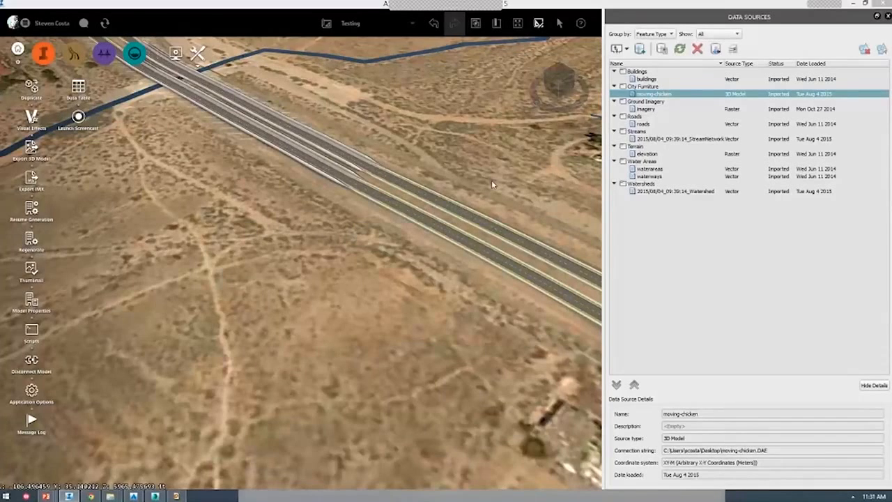
Examine the imported Revit building in the 3D Model preview of its data source configuration
click(354, 105)
click(318, 104)
click(380, 105)
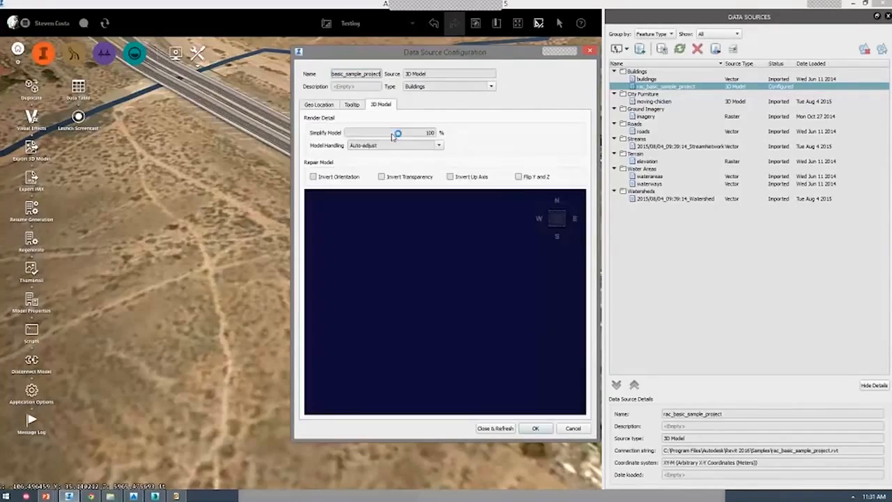
drag(432, 293, 481, 320)
scroll(472, 292, up, 3)
scroll(449, 273, up, 5)
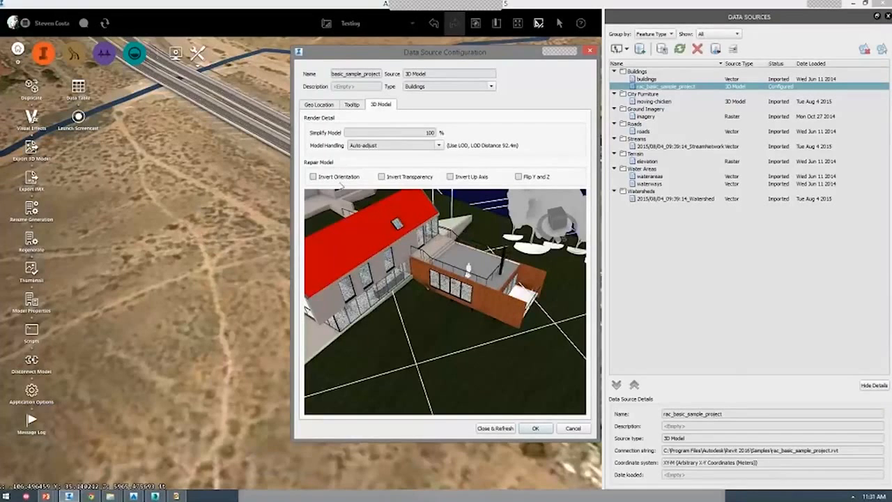
Set the Revit building's position reference to Center 2D, and place it interactively on the open ground beside the highway
click(318, 104)
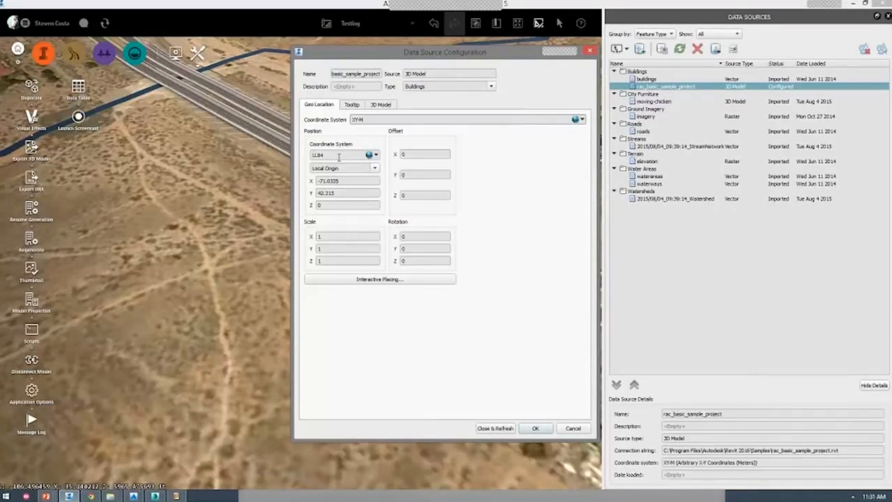
click(369, 169)
click(355, 187)
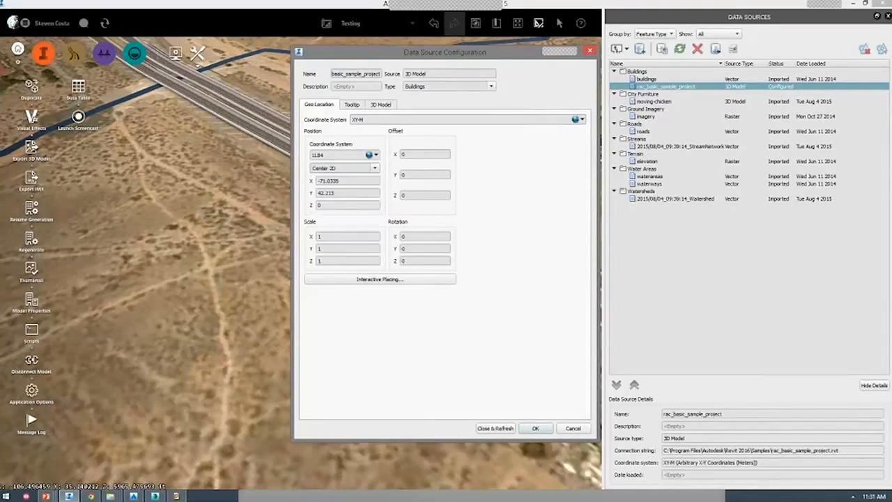
click(379, 279)
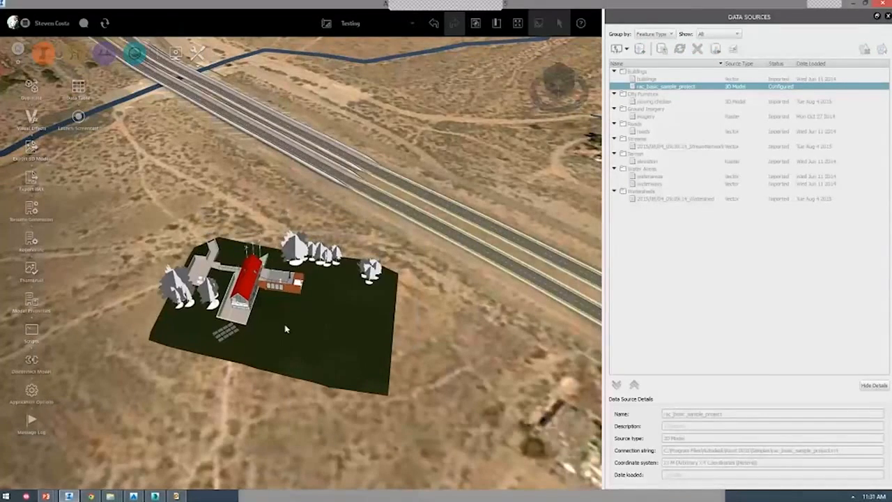
click(281, 348)
click(494, 428)
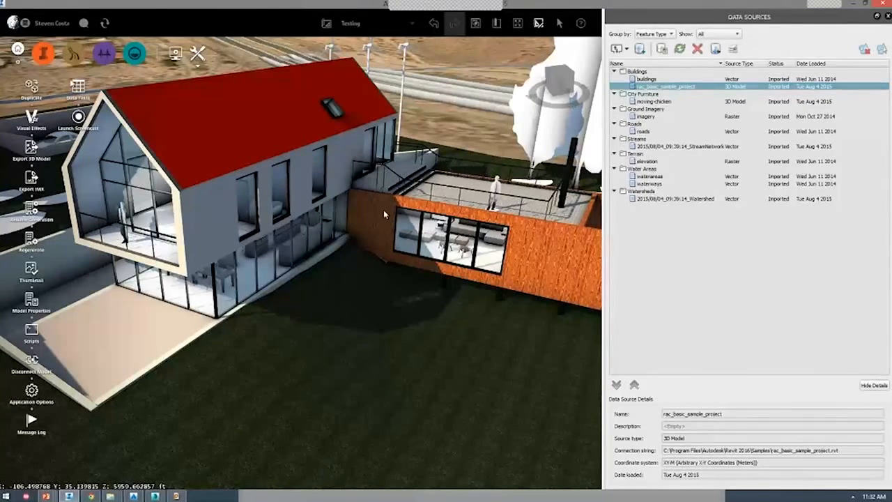
Switch to the PowerPoint slide show and advance to the slide on moving from preliminary to detailed design
key(alt+Tab)
key(alt+Tab)
key(alt+Tab)
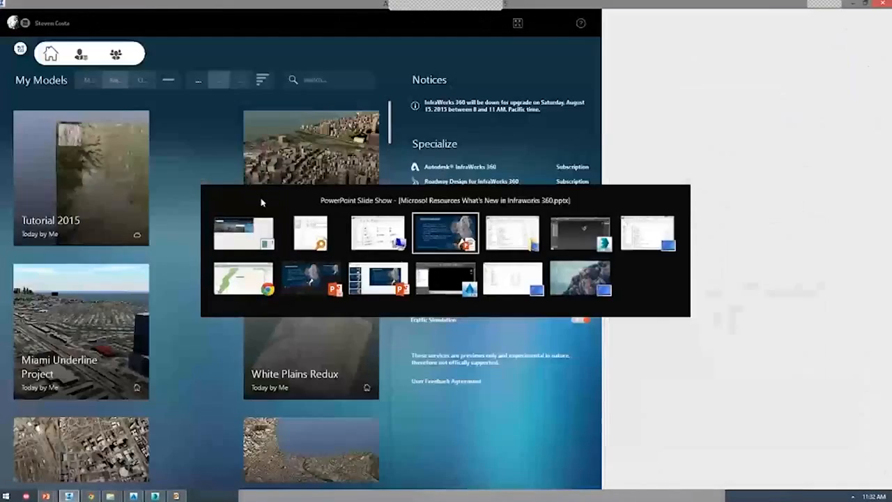
click(263, 186)
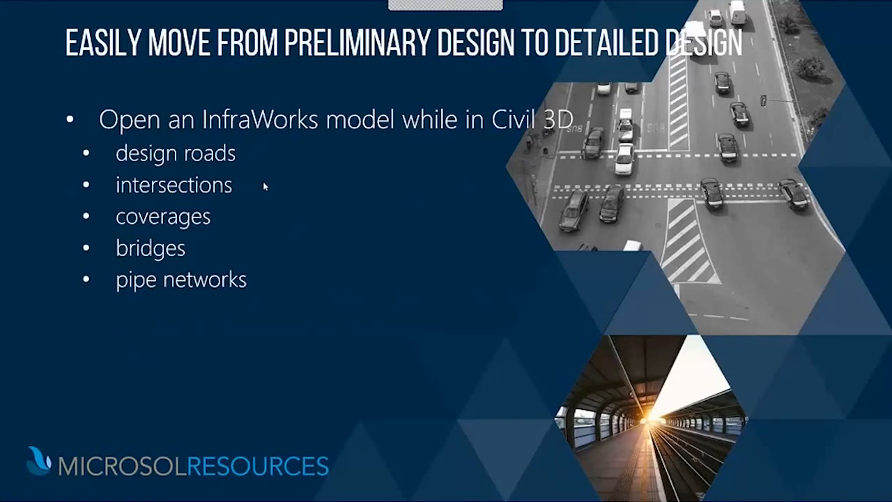
Switch to InfraWorks 360, search My Models for "bridge", and open the Bridge Design model dated 7/29/2015
key(alt+Tab)
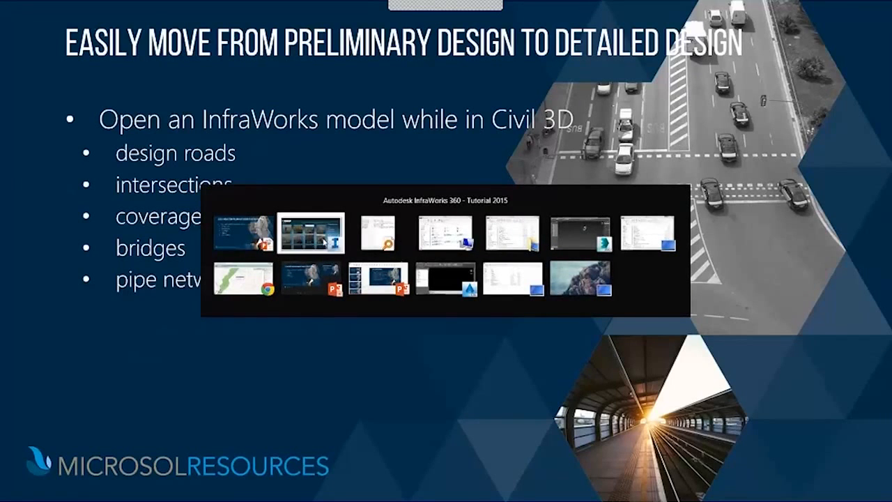
click(329, 243)
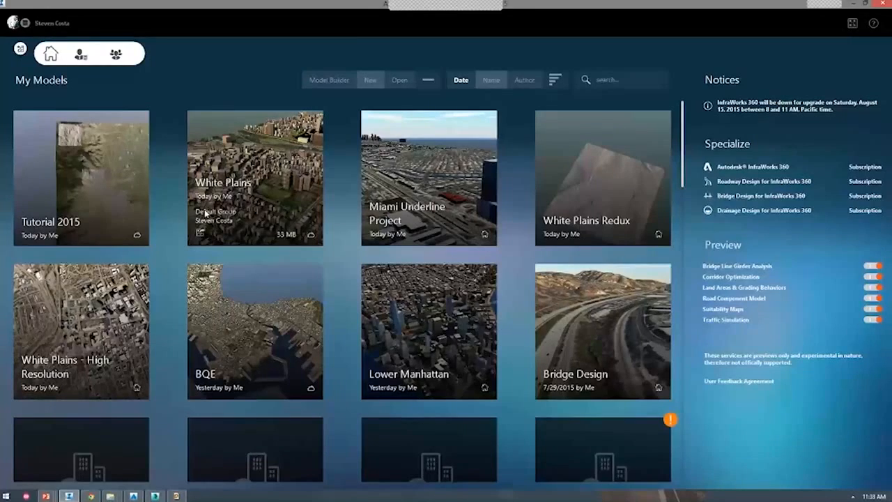
mouse_move(133, 338)
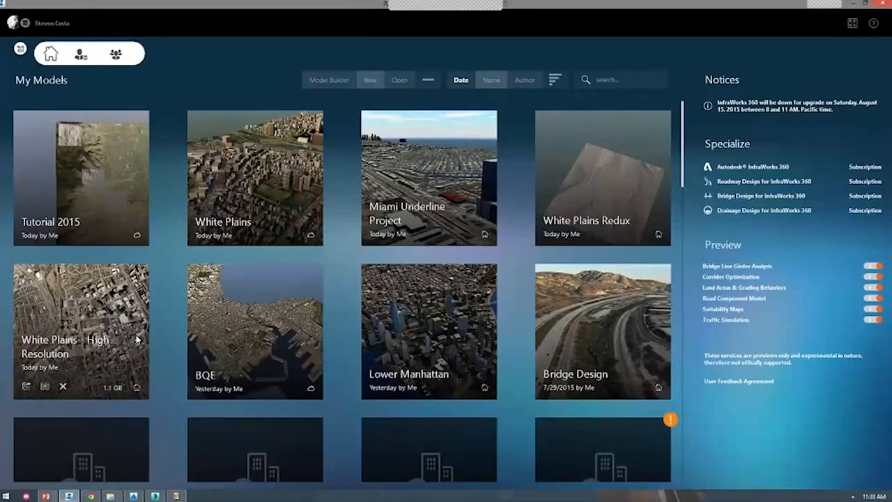
click(617, 79)
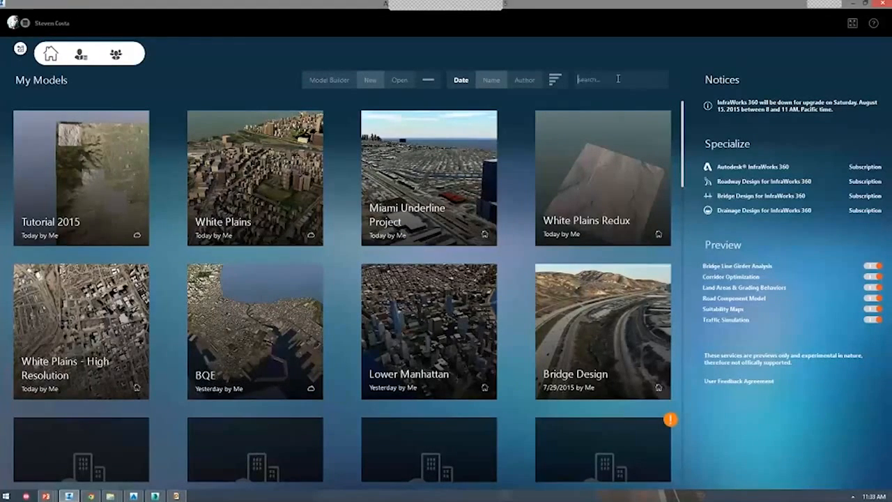
text(bridge)
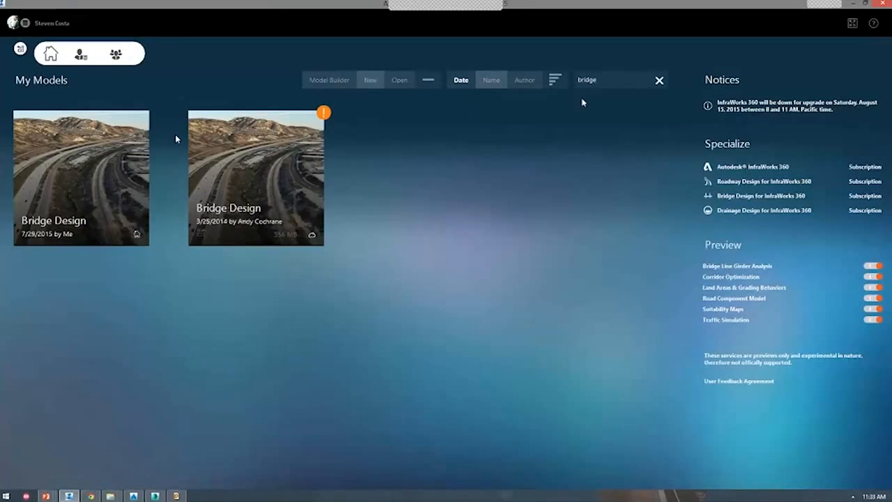
mouse_move(136, 207)
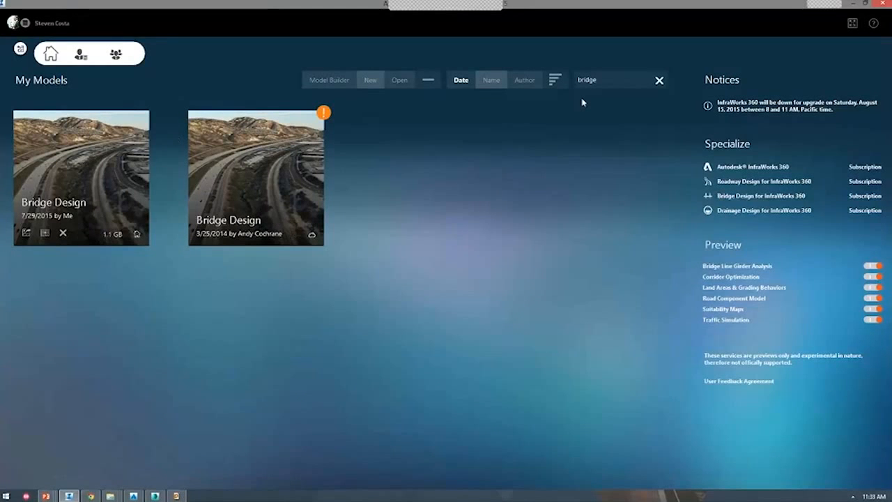
click(135, 204)
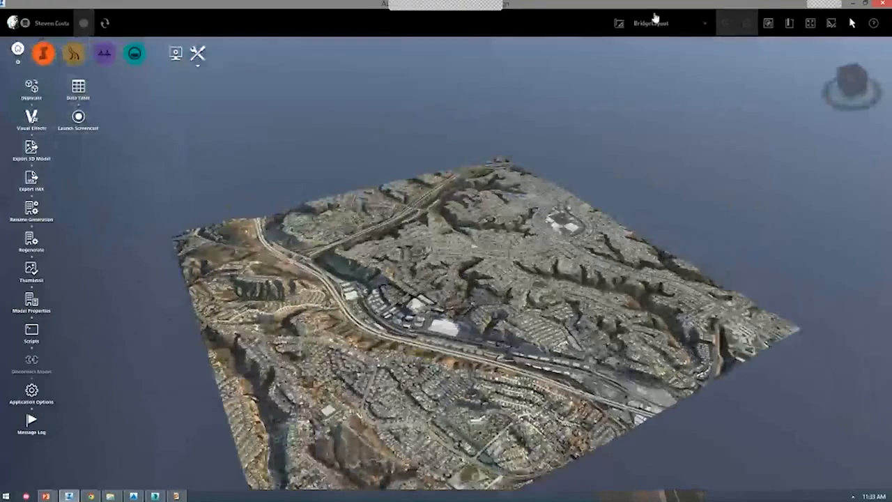
Zoom in on the road that crosses the freeway in the Bridge Design model
click(649, 25)
double_click(363, 231)
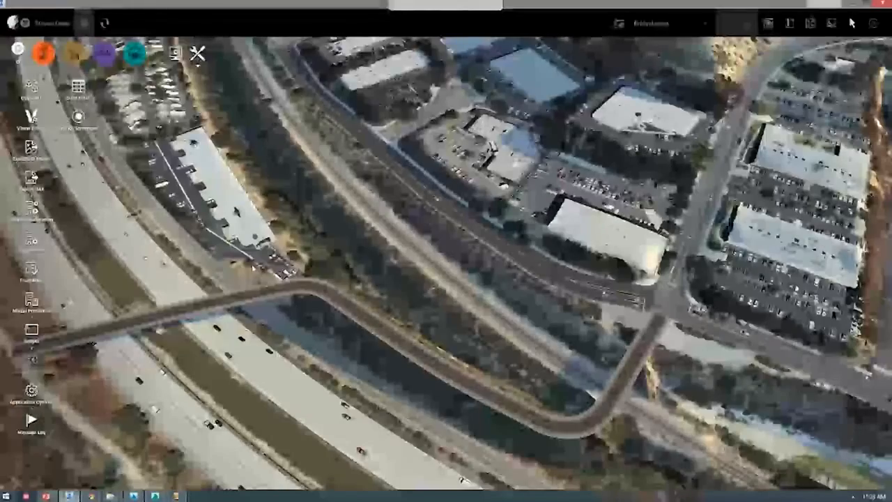
Examine the road bridge across the freeway from a tilted view and from a wider overhead view of its surroundings
drag(252, 266, 377, 300)
scroll(377, 301, down, 2)
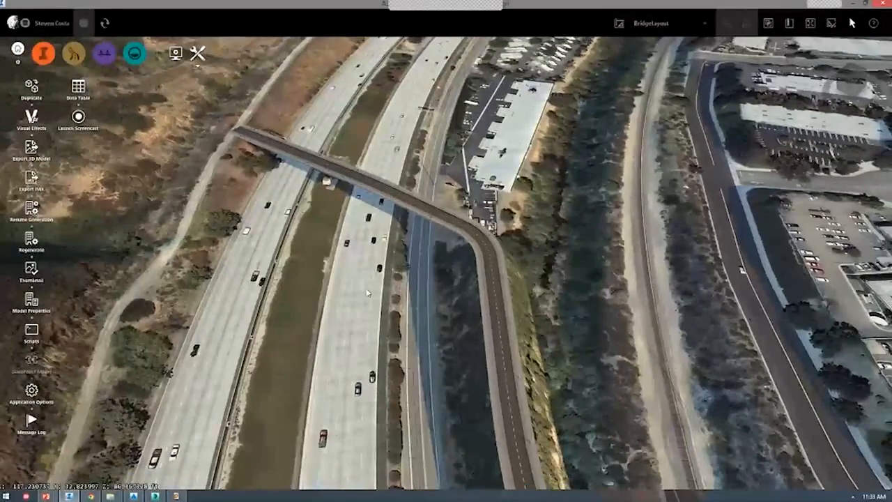
scroll(366, 299, down, 5)
drag(366, 298, 464, 346)
scroll(464, 346, down, 2)
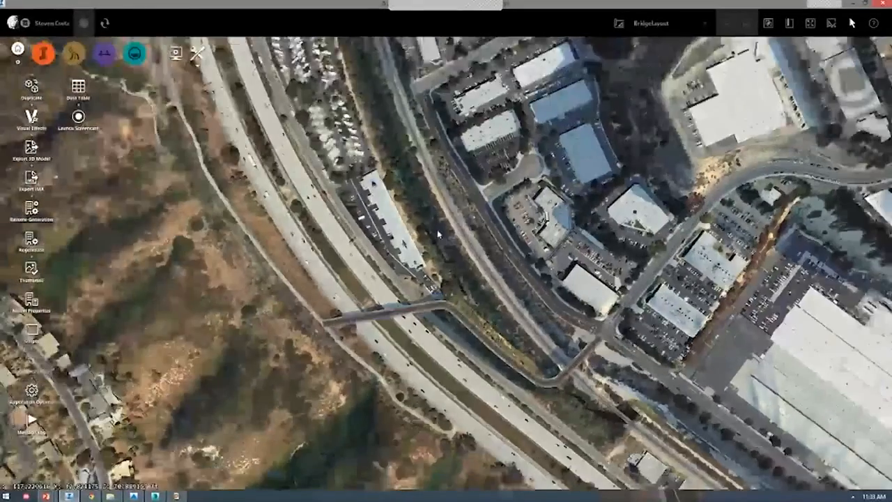
middle_drag(465, 348, 411, 293)
drag(506, 294, 449, 299)
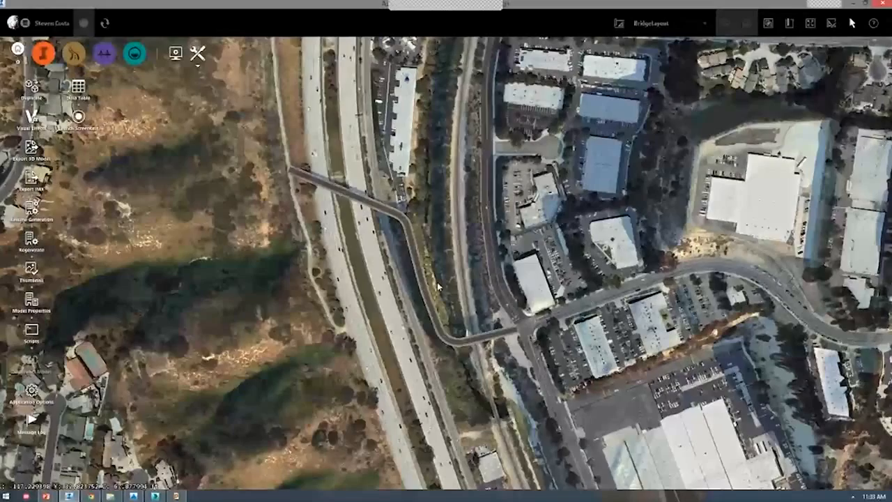
Review the Bridge Design model's properties, including its coordinate systems and extent, and close them without changes
click(175, 52)
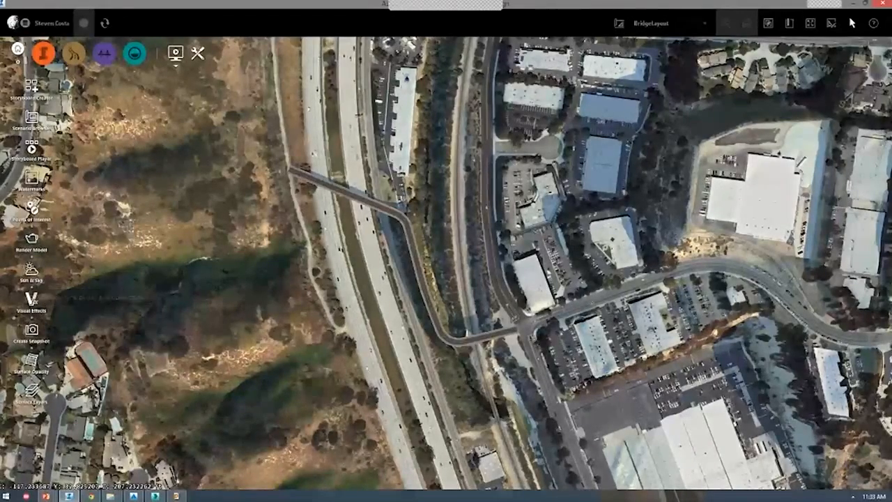
click(176, 54)
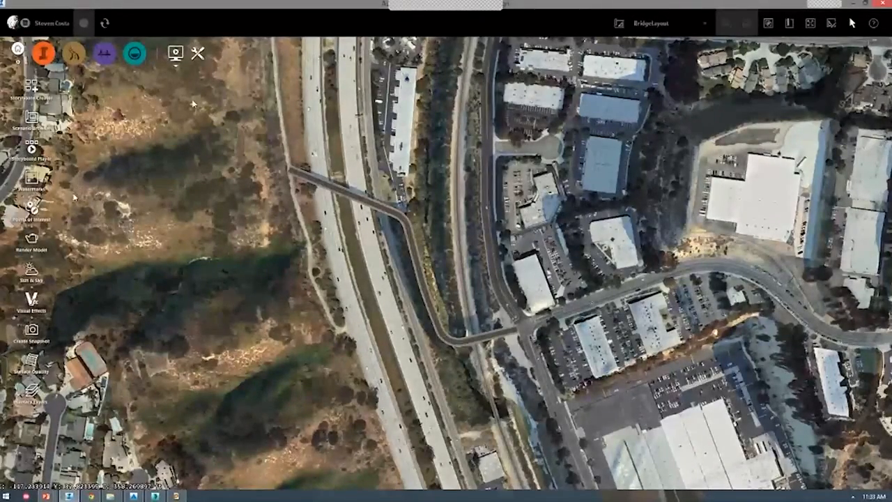
click(198, 54)
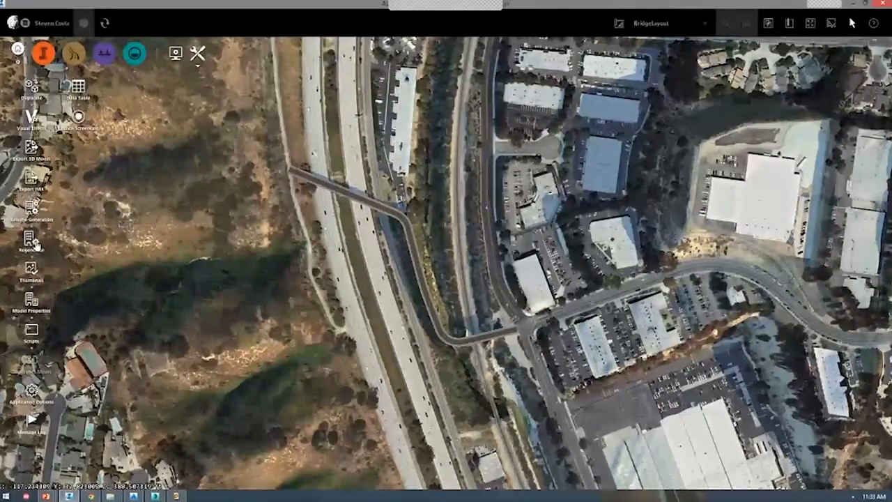
click(32, 300)
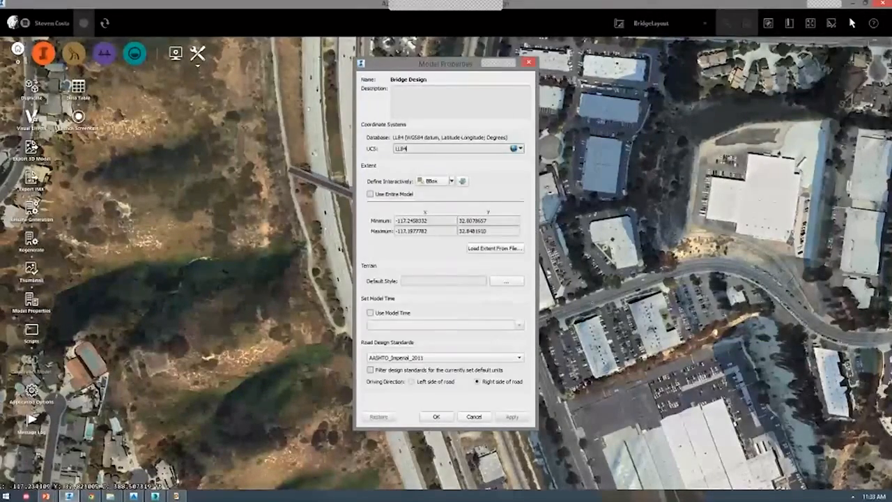
click(473, 416)
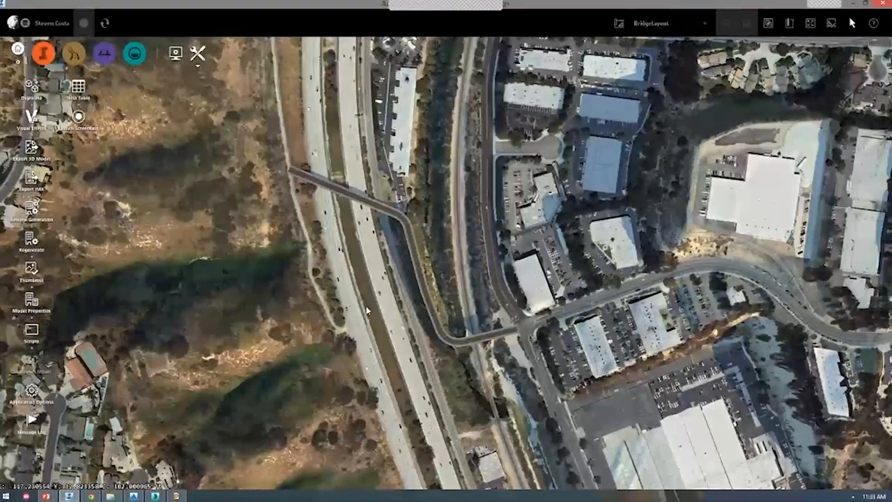
Switch to AutoCAD Civil 3D and close the Properties palette covering the empty drawing
key(alt+Tab)
key(alt+shift+Tab)
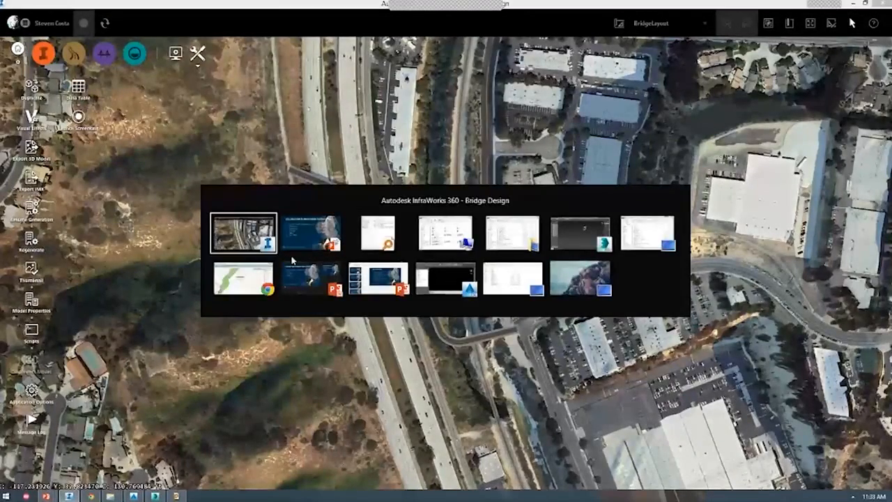
click(446, 280)
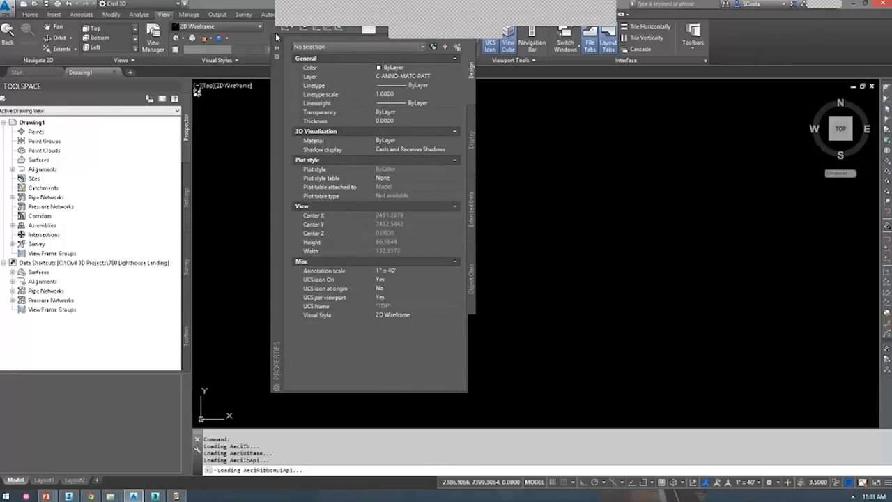
click(277, 39)
click(292, 126)
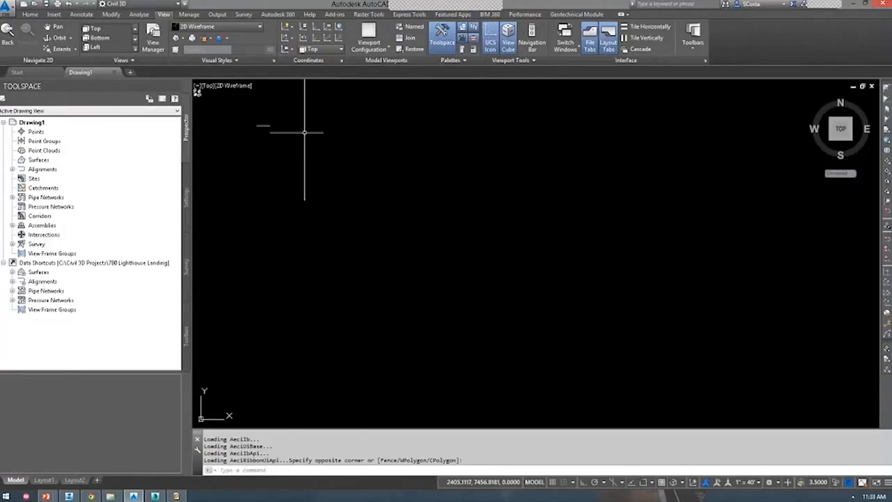
Start the Open InfraWorks 360 Model command in the empty Civil 3D drawing
click(72, 15)
click(57, 15)
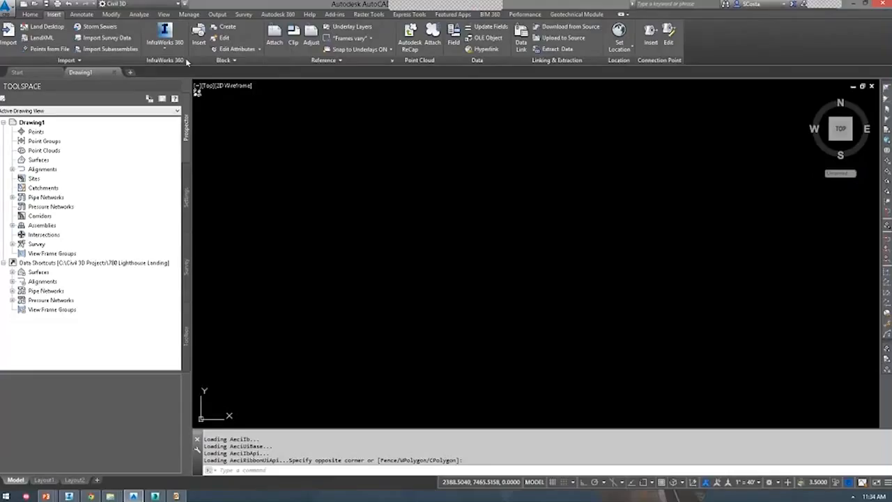
click(159, 53)
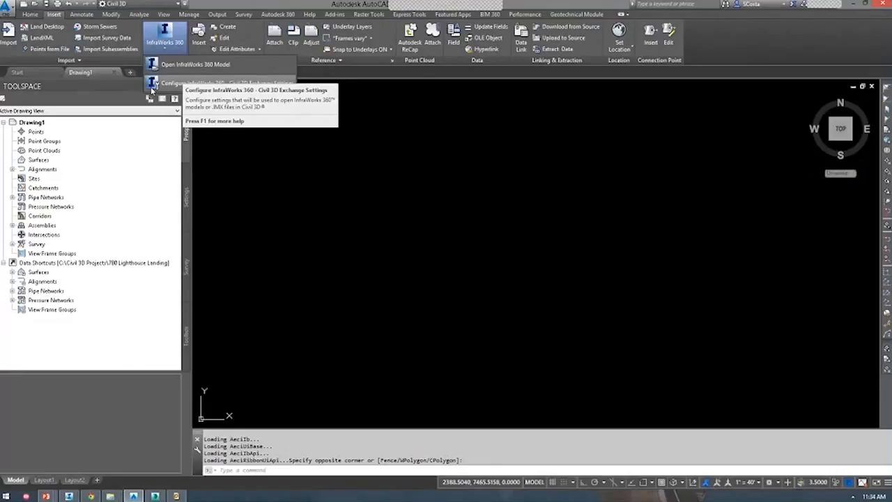
click(254, 64)
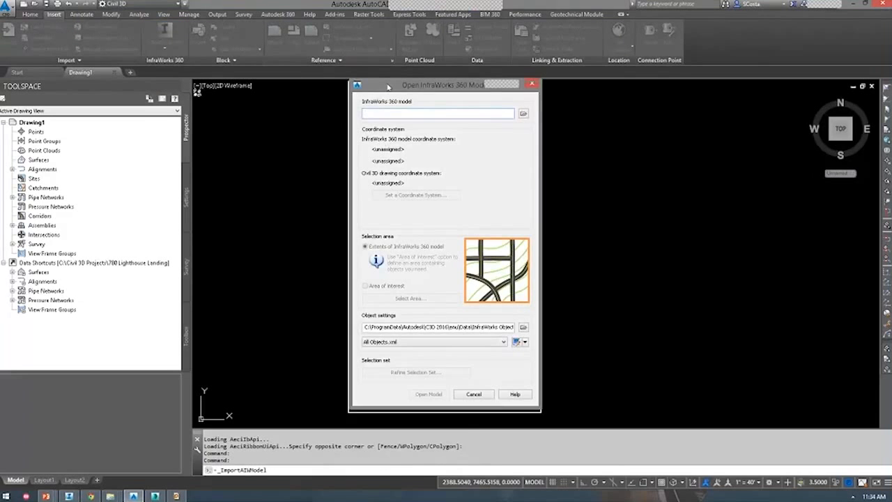
click(518, 123)
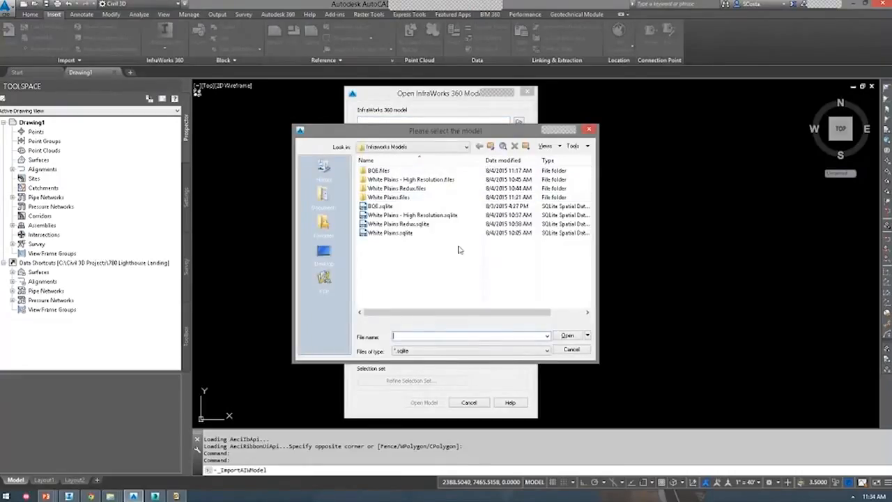
click(426, 147)
click(406, 172)
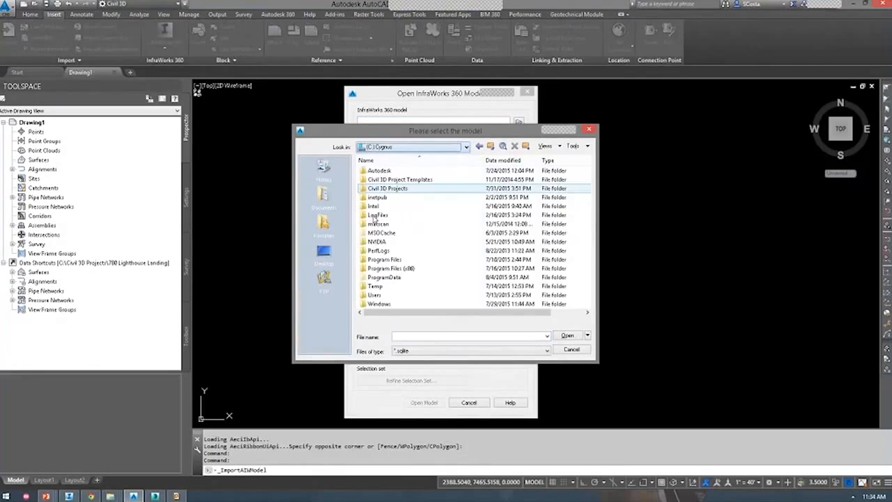
click(324, 197)
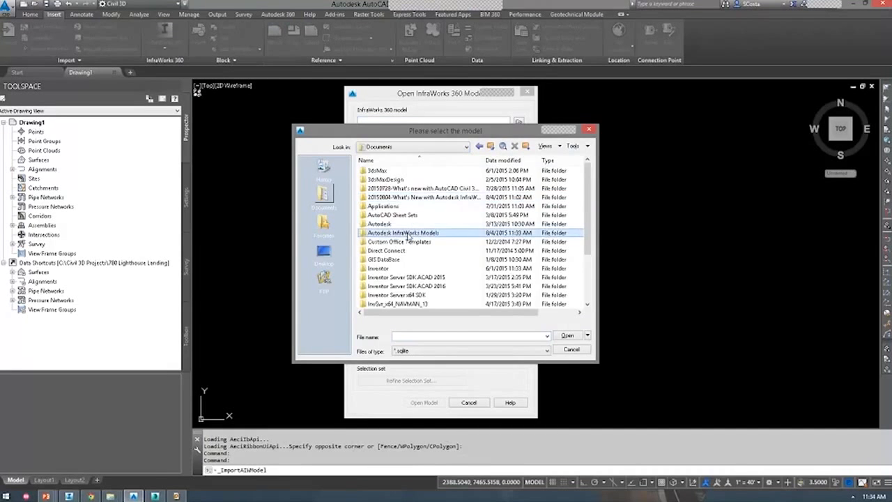
double_click(401, 233)
scroll(561, 187, down, 5)
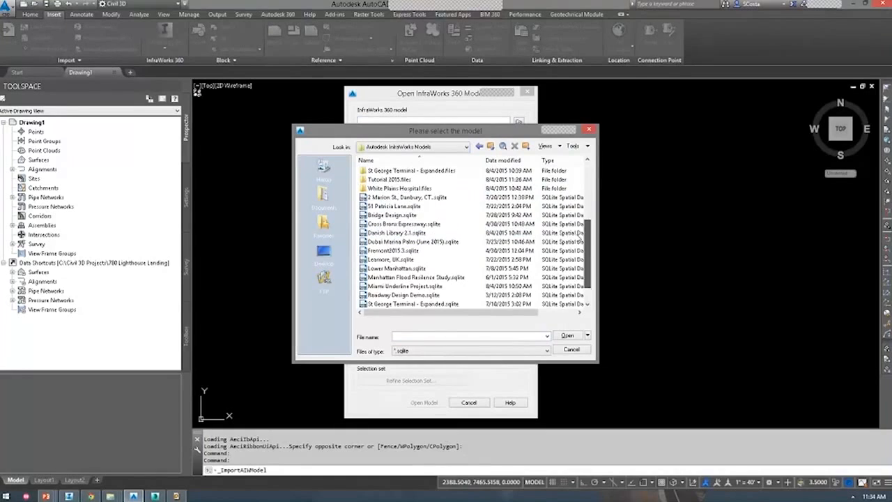
click(499, 400)
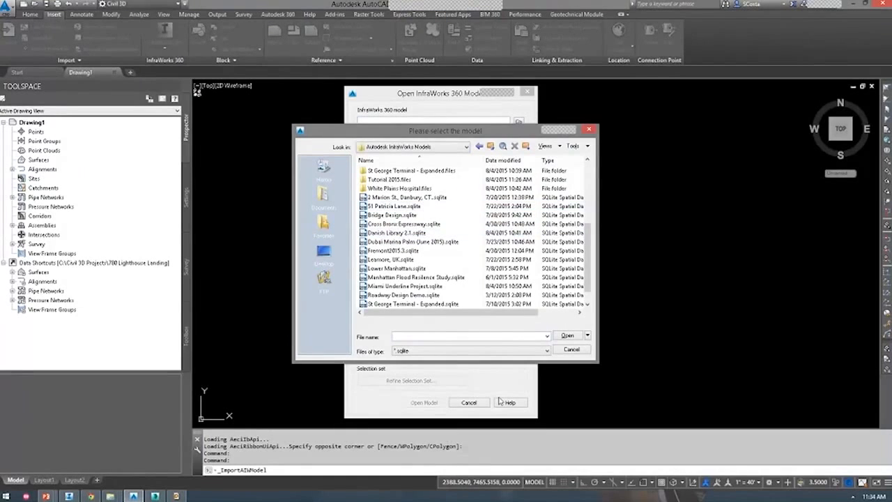
click(570, 349)
Read the help page on the Open InfraWorks 360 Model dialog, focusing on the coordinate system options and the LL84 note, and close it
click(509, 346)
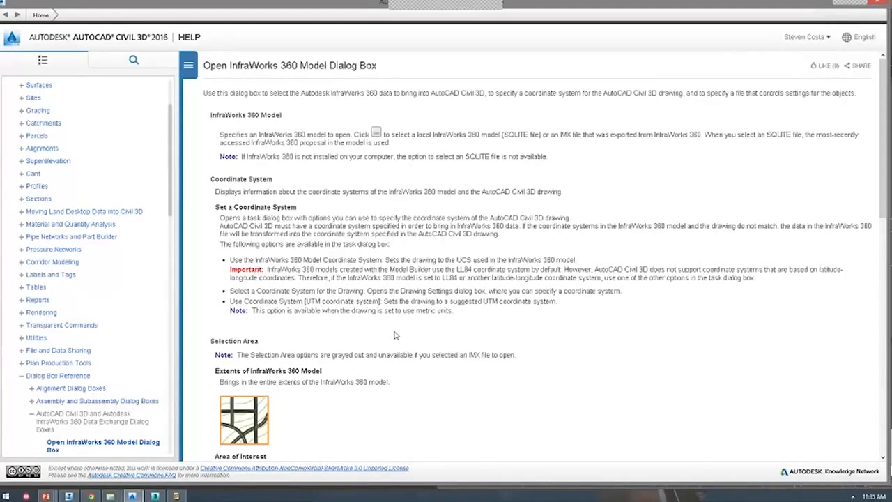
drag(229, 260, 755, 278)
click(473, 258)
double_click(464, 270)
drag(472, 270, 719, 273)
click(625, 267)
click(876, 3)
Choose Bridge Design.sqlite from the Autodesk InfraWorks Models folder in Documents as the model to open
click(518, 121)
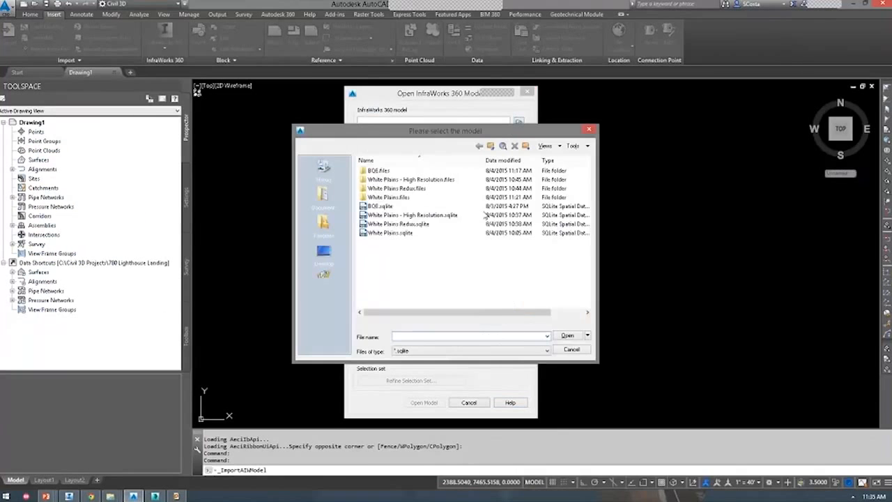
click(418, 147)
click(325, 197)
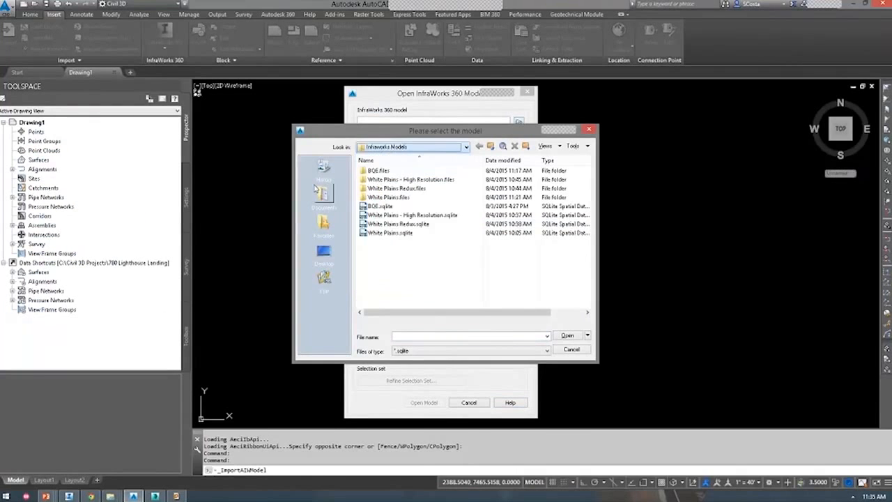
click(324, 196)
double_click(397, 232)
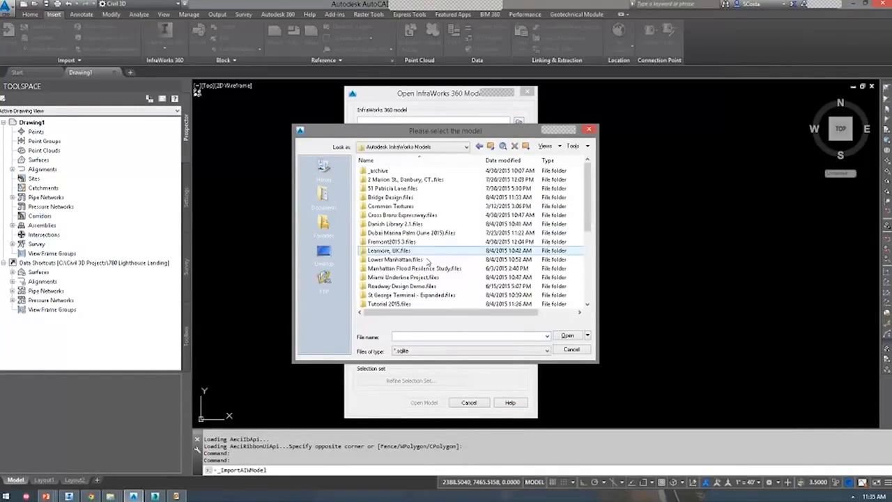
drag(585, 218, 582, 291)
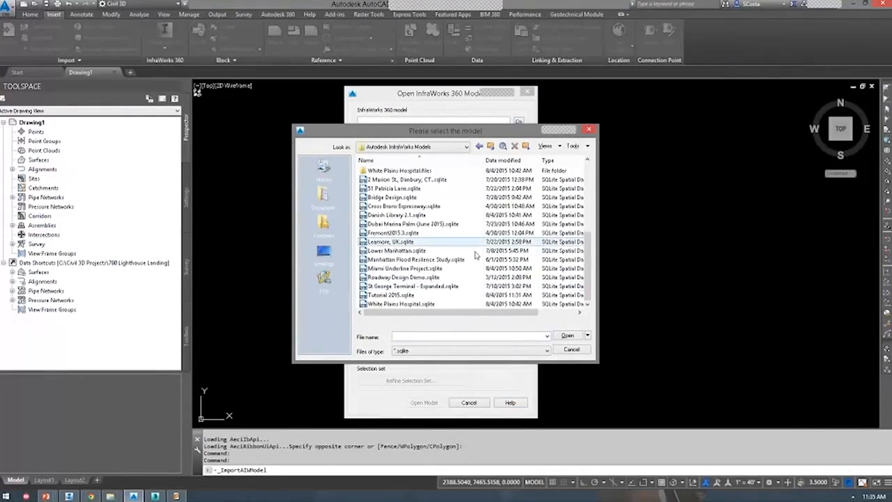
double_click(390, 200)
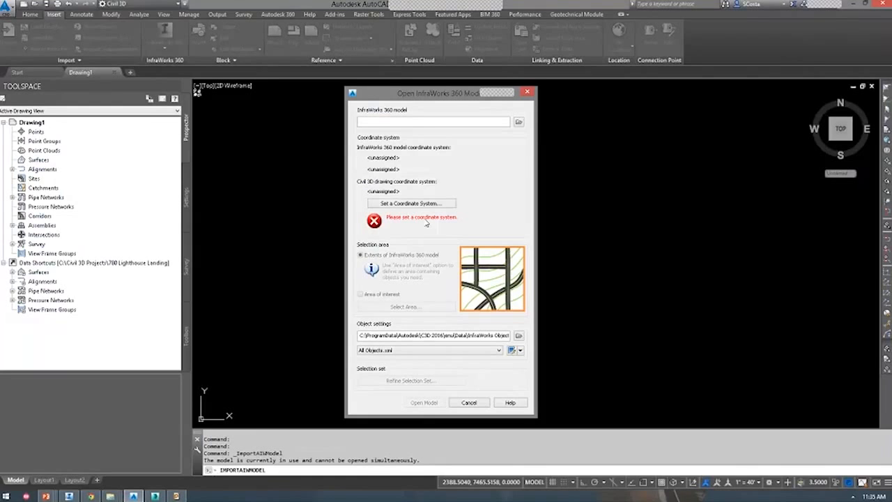
Set the Civil 3D drawing's coordinate system code to UTM83-14
click(418, 205)
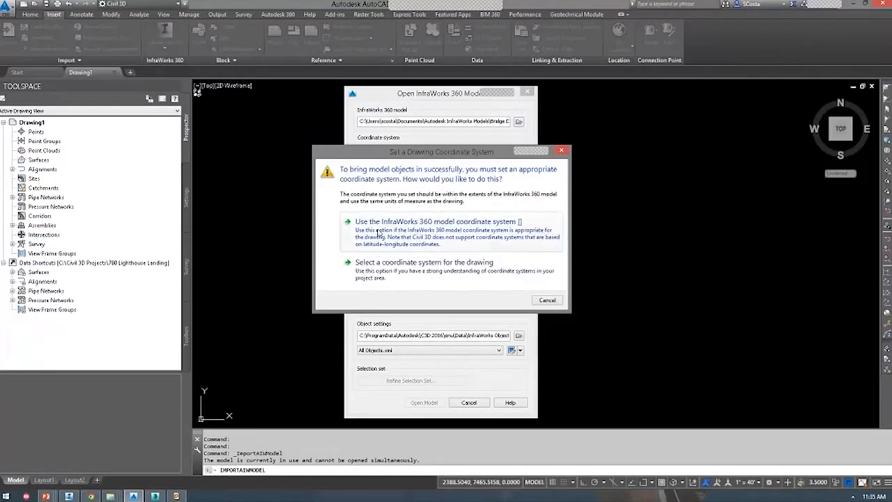
click(430, 241)
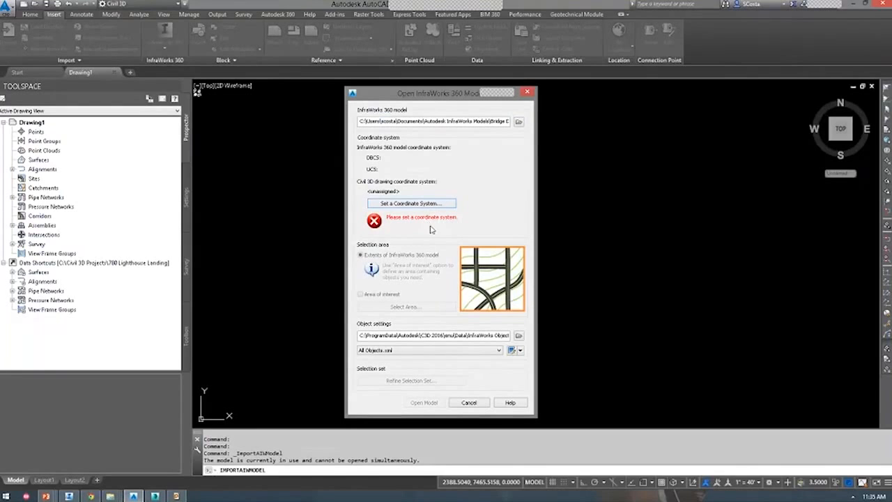
click(421, 263)
click(343, 257)
text(UT)
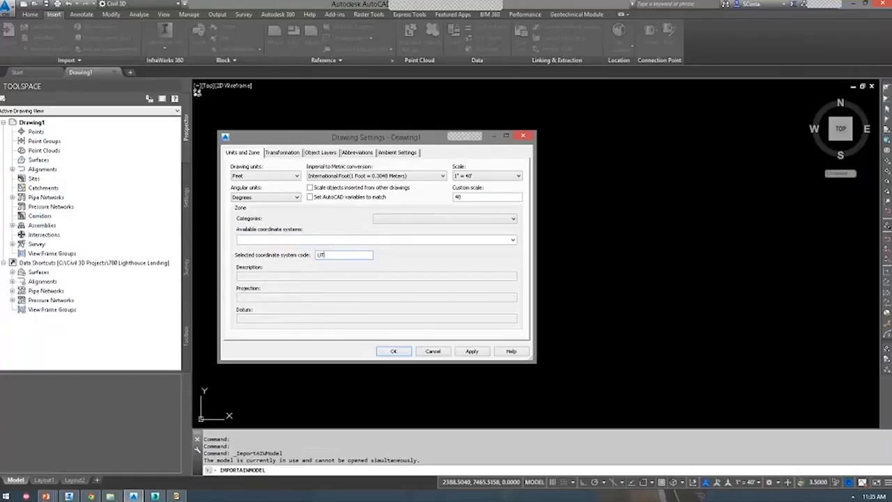
text(M-83-14)
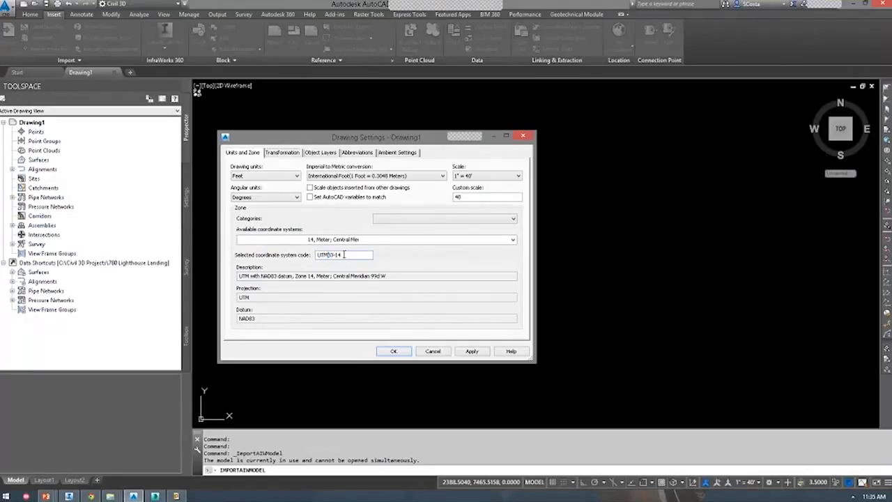
click(394, 351)
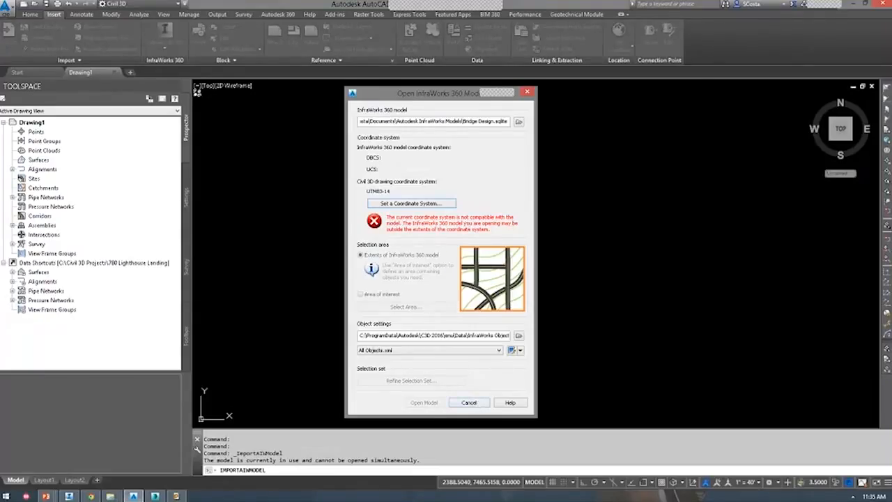
Replace the selected model with White Plains - High Resolution.sqlite from the Infraworks Models folder on the D drive, keeping the drawing's coordinate system
click(518, 121)
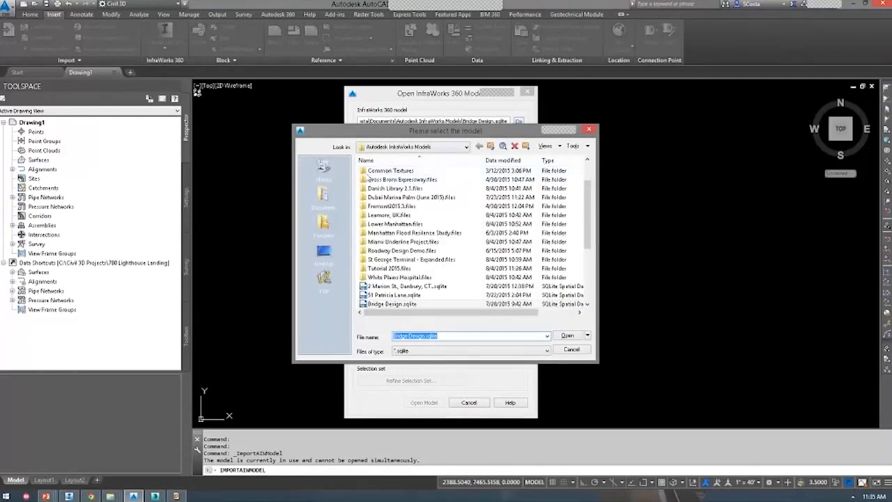
click(323, 252)
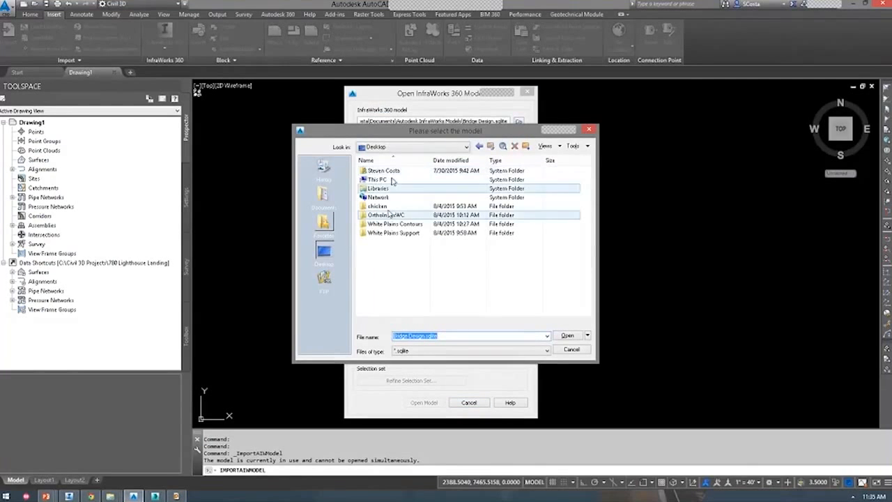
double_click(392, 180)
double_click(395, 239)
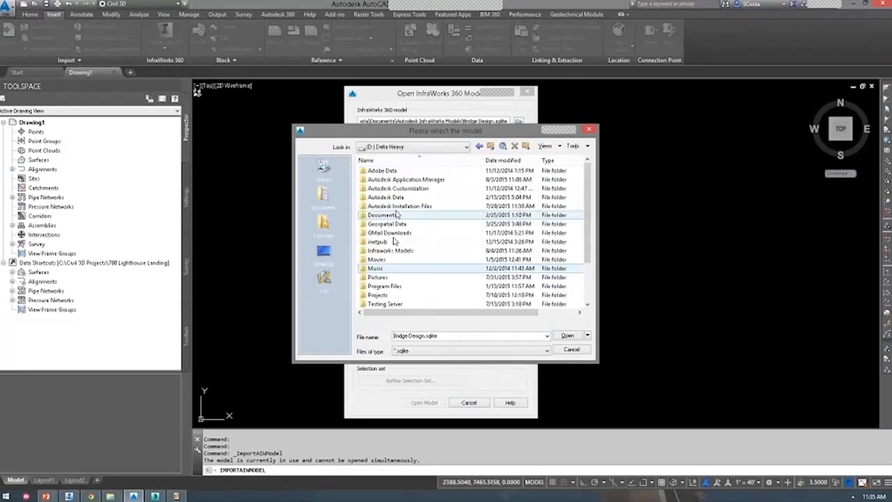
click(390, 206)
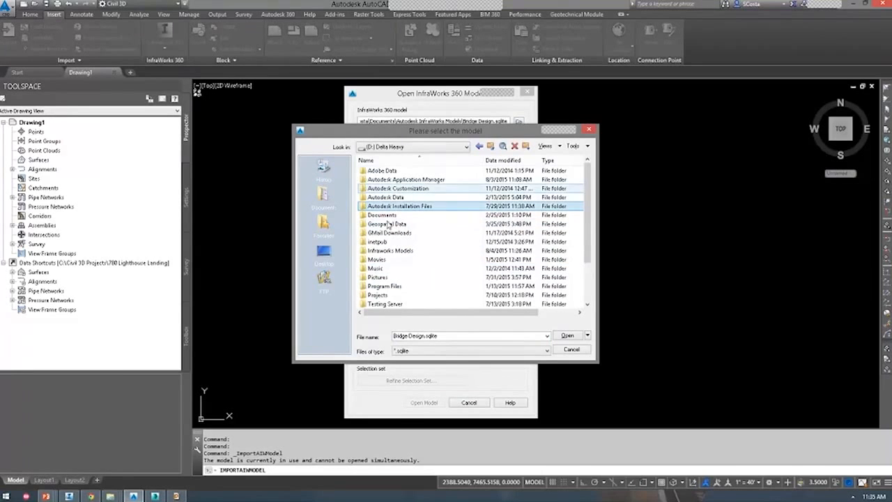
double_click(364, 250)
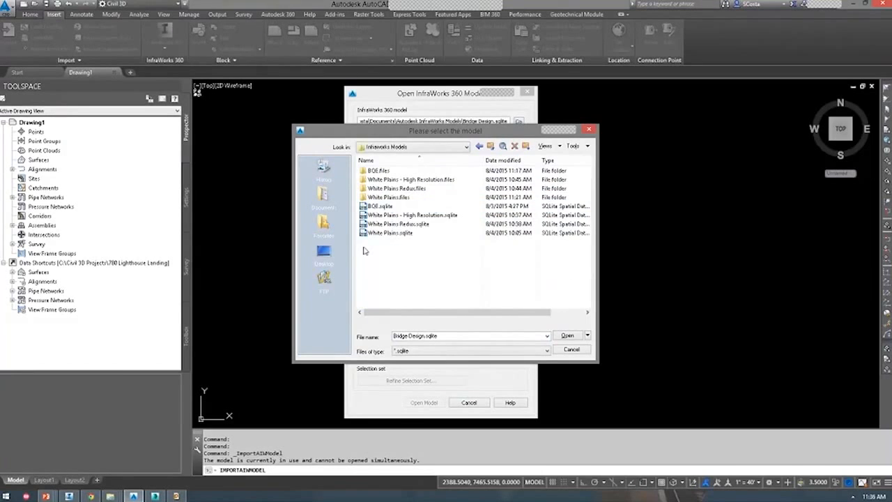
double_click(383, 216)
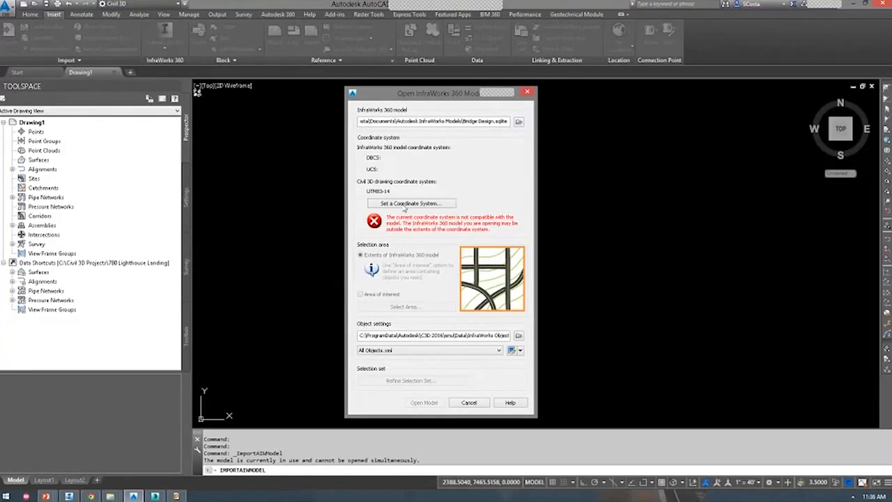
click(404, 206)
click(547, 300)
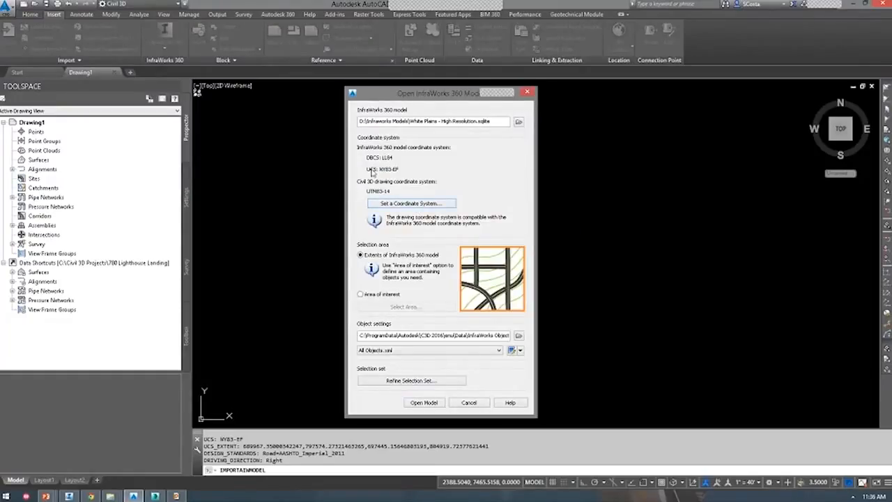
Check the available object settings, keeping All Objects.xml, and view the selection set refinement options
click(499, 349)
click(411, 357)
click(415, 382)
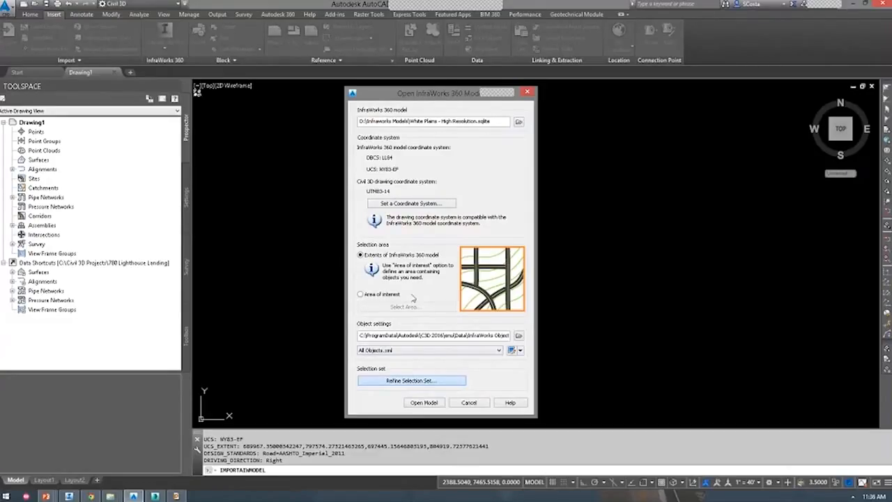
Switch to InfraWorks 360 and display the data sources of the BridgeLayout proposal
key(alt+Tab)
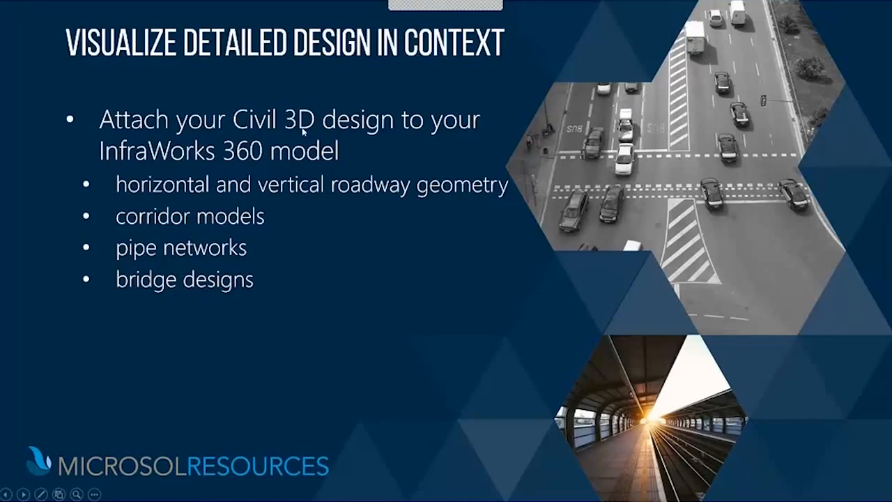
key(alt+Tab)
key(alt+Tab)
click(41, 53)
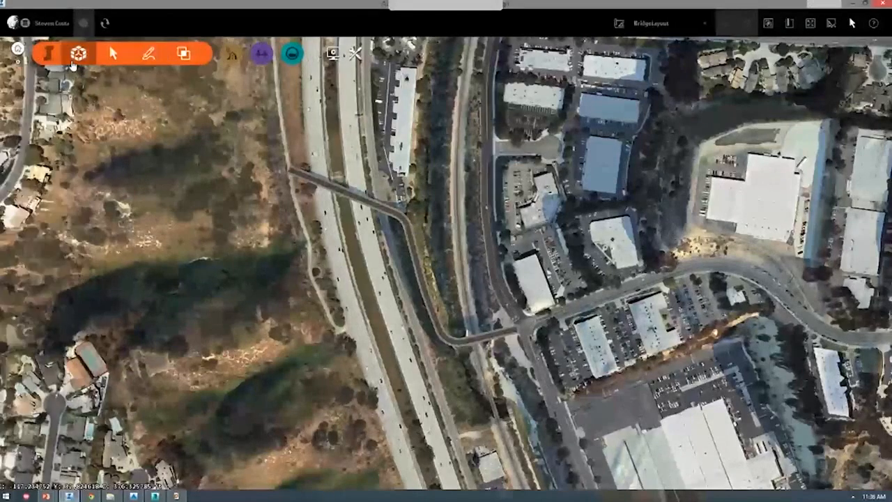
click(31, 87)
Add Pipe Networks-3C.dwg from the desktop as an Autodesk AutoCAD Civil 3D DWG data source
click(618, 49)
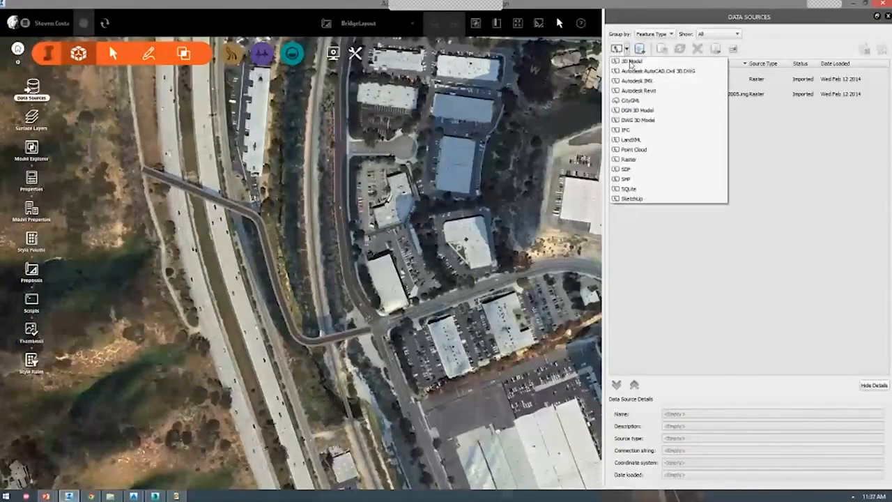
click(639, 71)
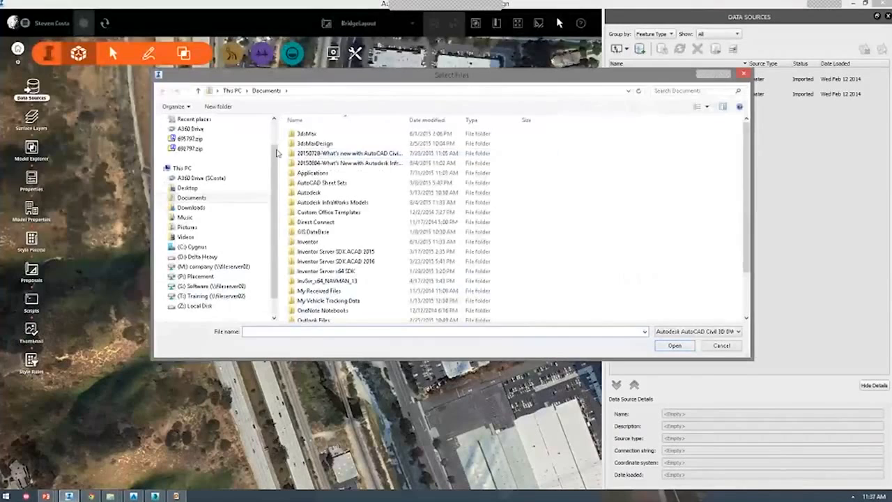
click(186, 188)
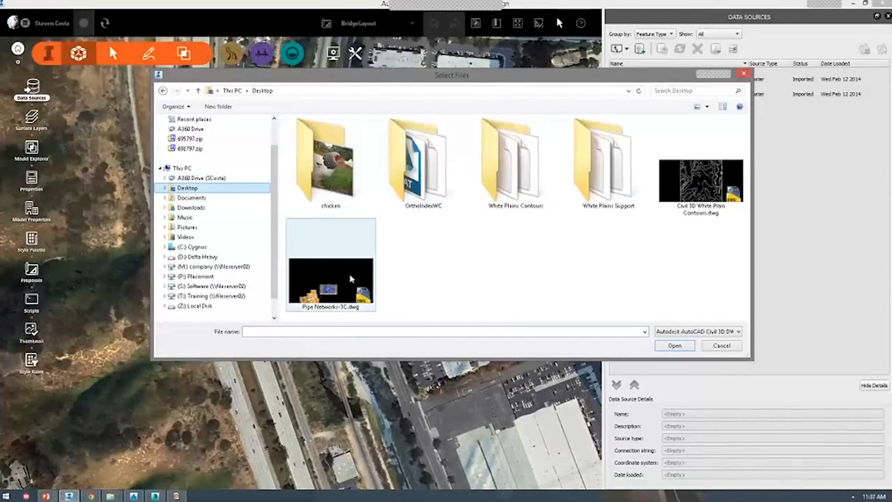
click(343, 283)
double_click(343, 274)
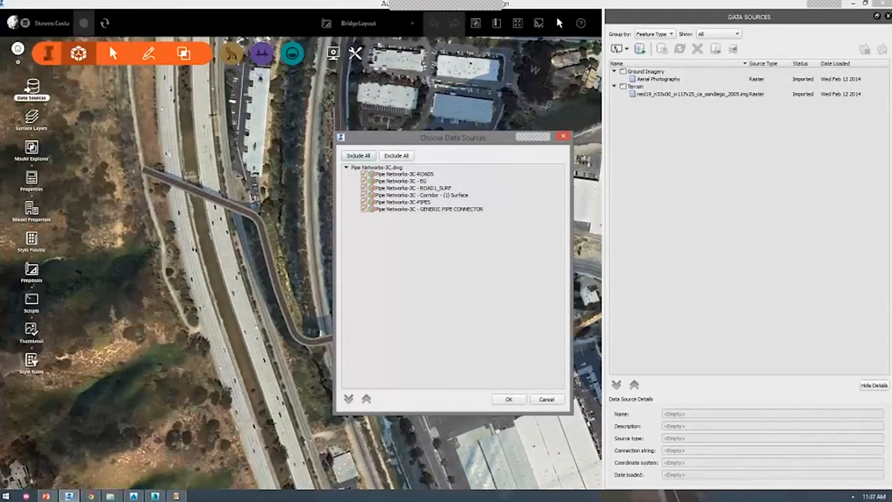
Review the road, surface and pipe data sources offered from Pipe Networks-3C.dwg and cancel the import
click(361, 174)
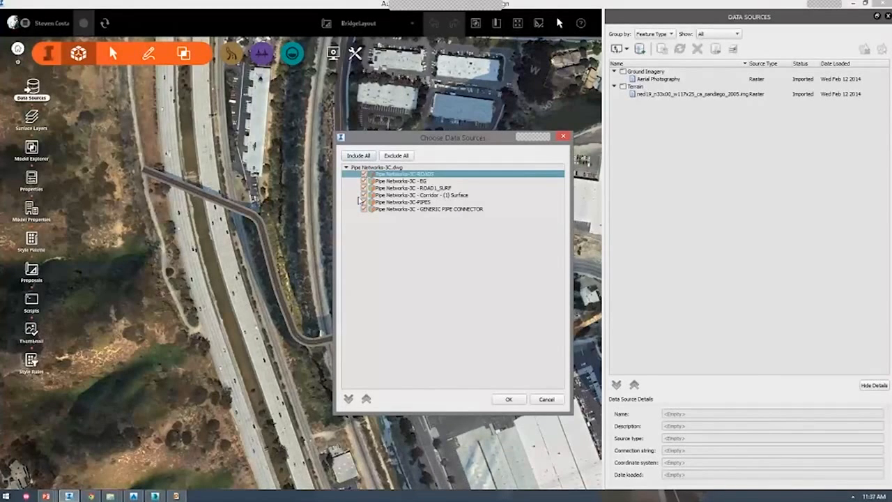
click(360, 195)
click(363, 195)
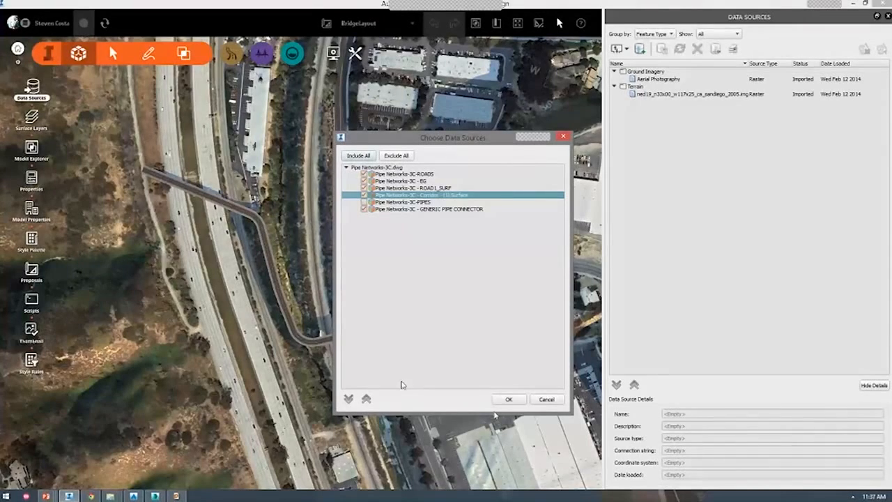
click(538, 401)
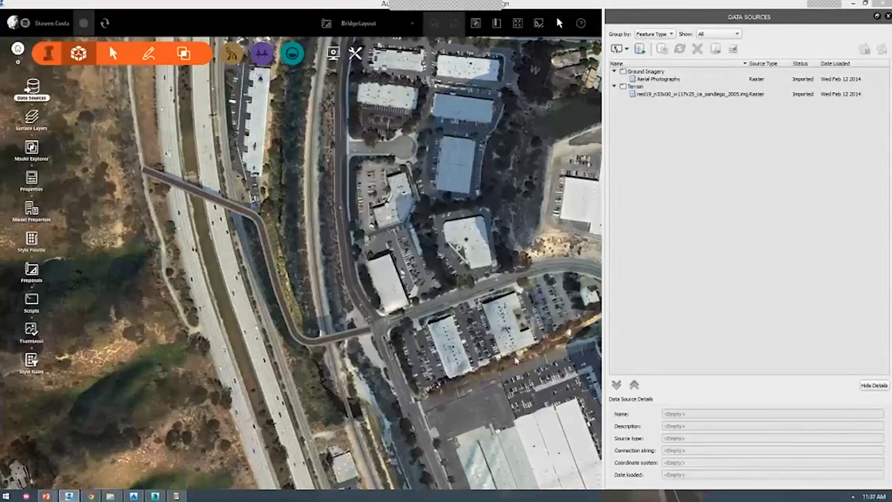
Switch to the presentation and advance to the slide about staying up to date throughout a project
key(alt+Tab)
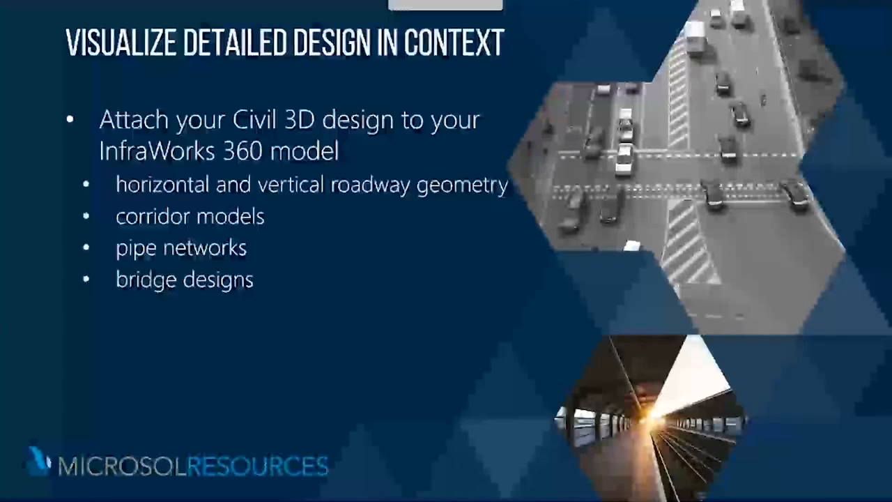
key(Right)
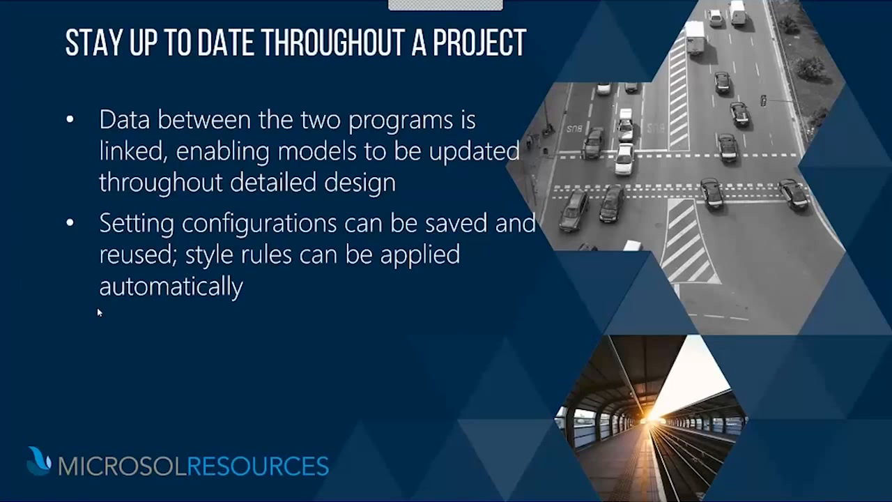
Switch to AutoCAD Civil 3D, close the Properties palette and maximize the window
key(alt+Tab)
key(alt+Tab)
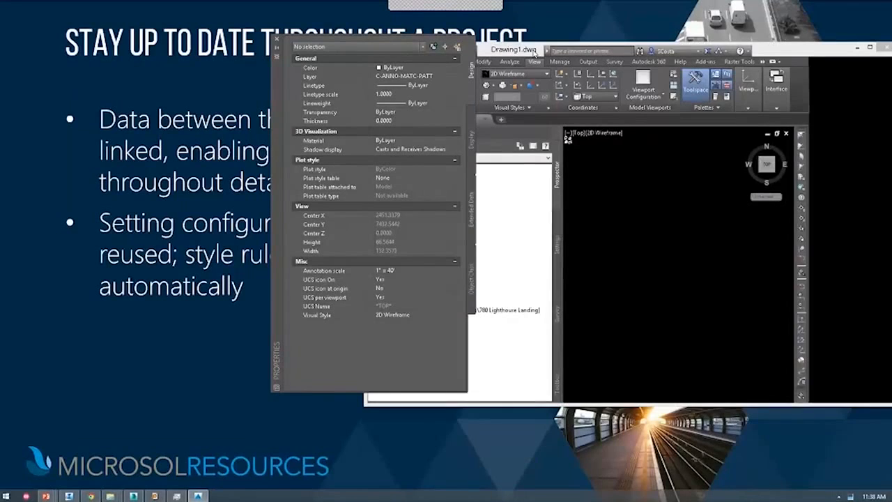
click(277, 39)
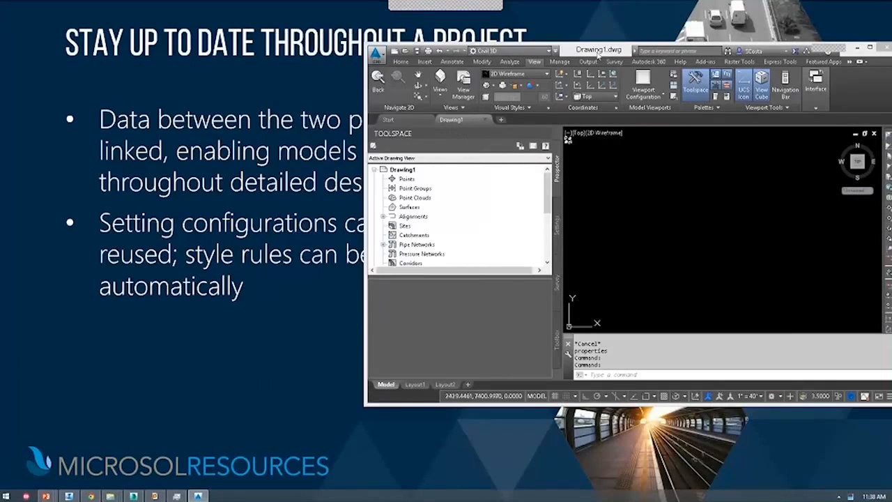
double_click(597, 53)
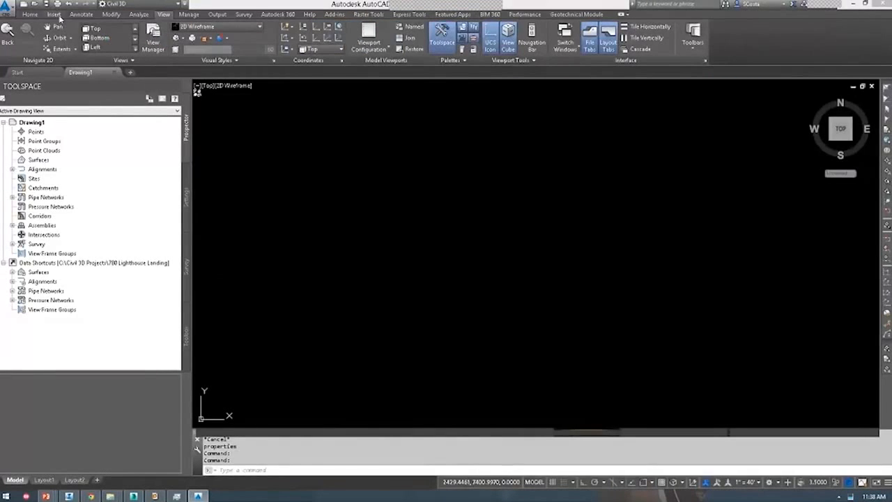
Open the InfraWorks 360 - Civil 3D Exchange Settings configuration and review the style and layer settings for Terrain Surfaces
click(54, 14)
click(164, 42)
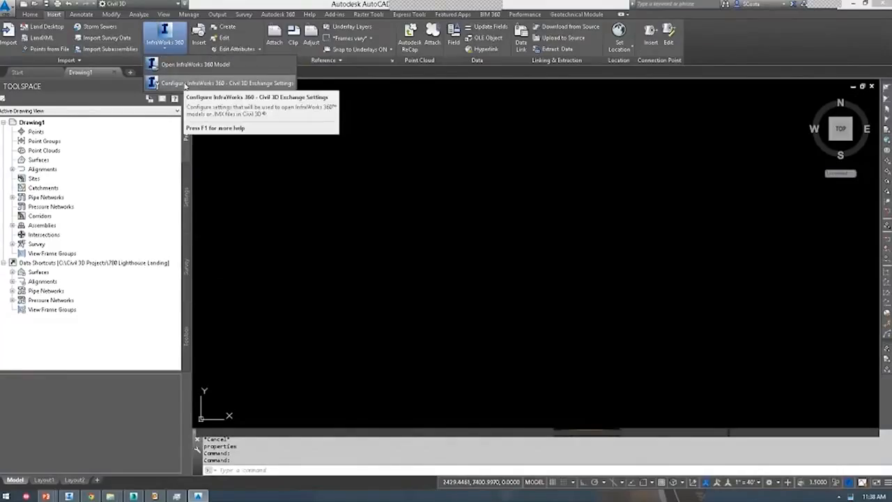
click(223, 83)
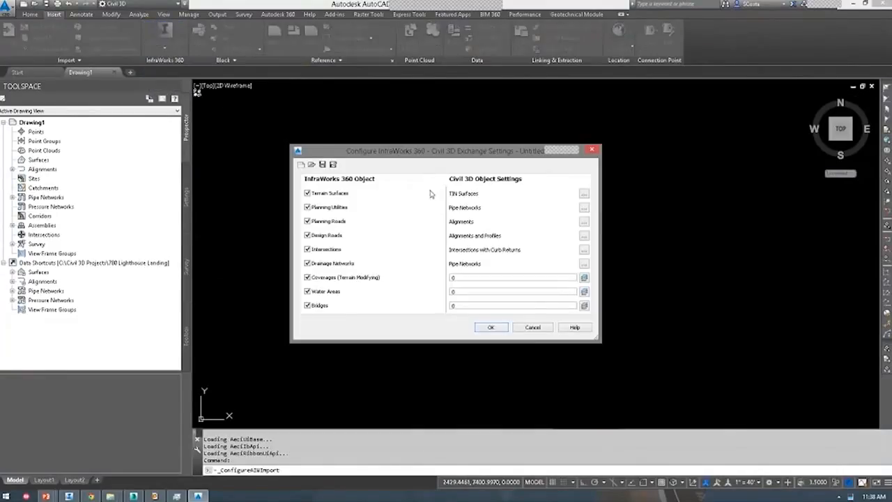
click(584, 193)
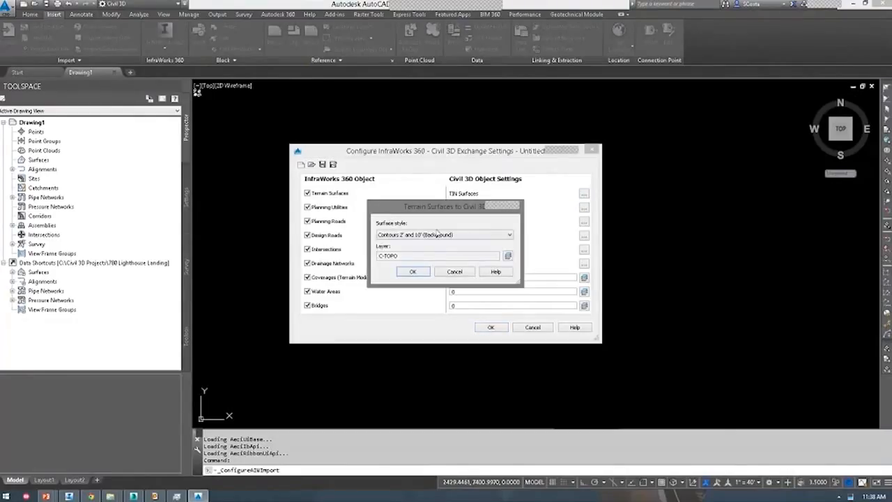
click(441, 271)
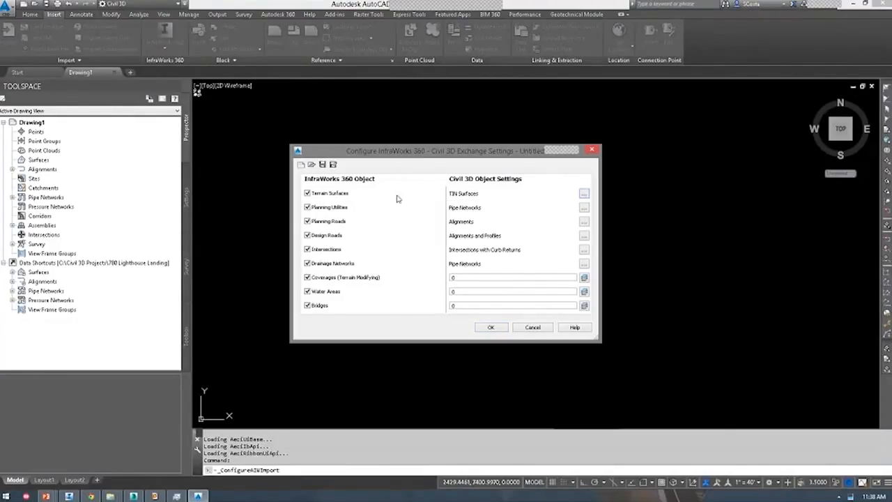
Read the help topic on configuring the exchange settings, and return to the presentation without saving the configuration
click(574, 327)
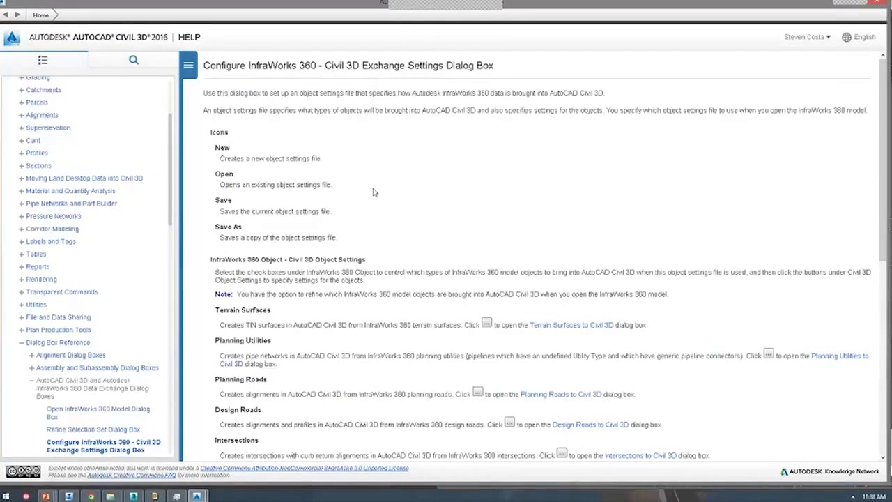
scroll(370, 199, down, 3)
scroll(369, 214, down, 2)
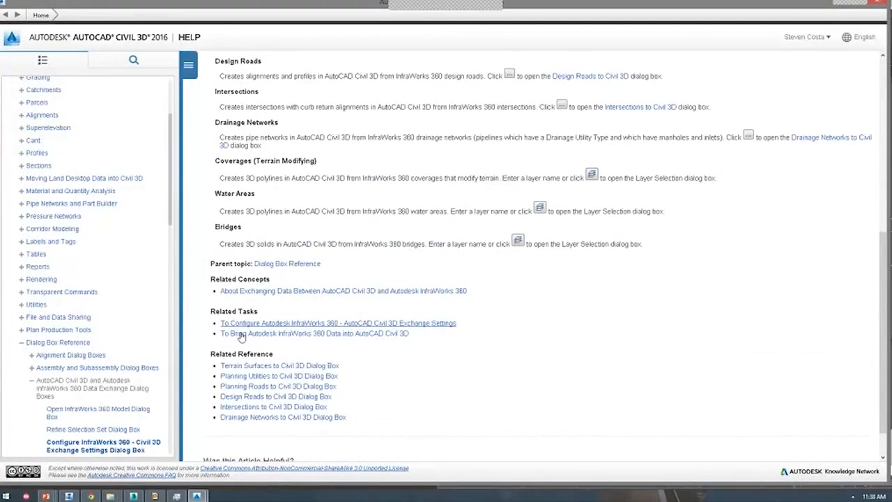
click(362, 338)
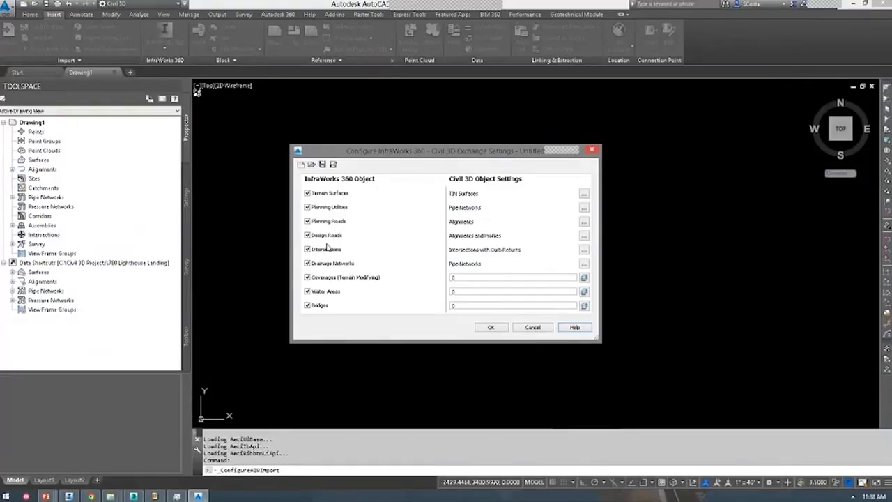
click(531, 327)
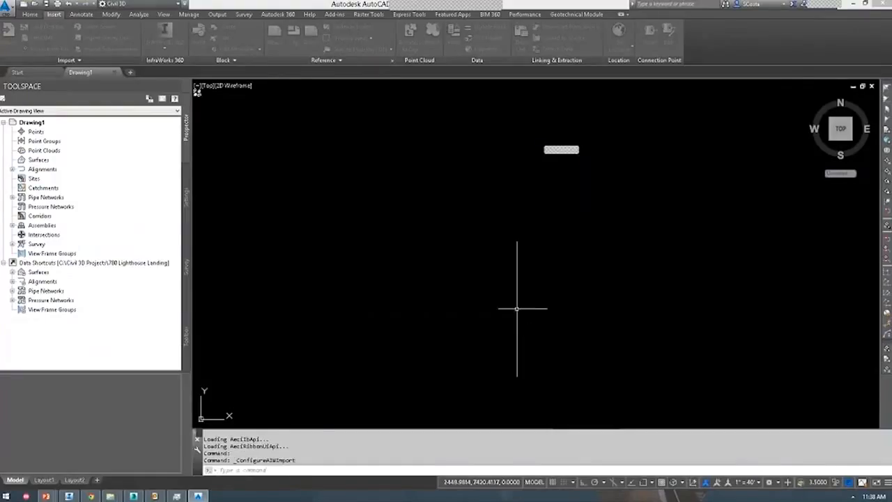
key(alt+Tab)
key(alt+Tab)
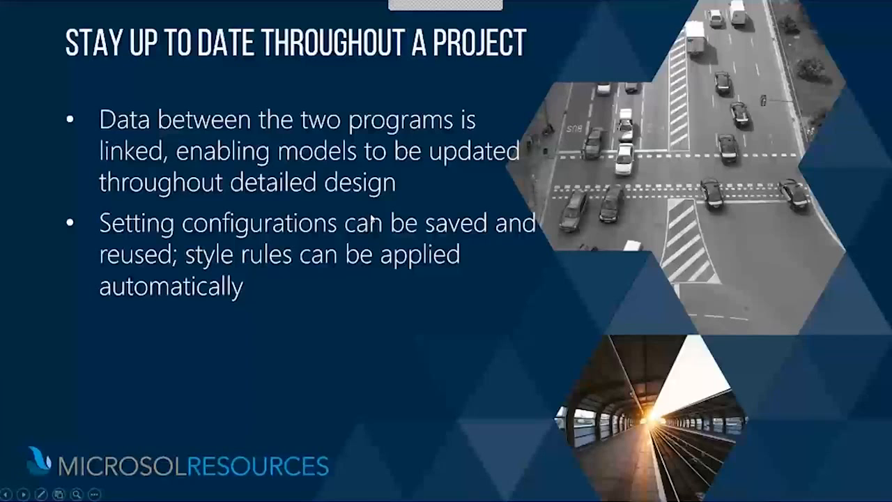
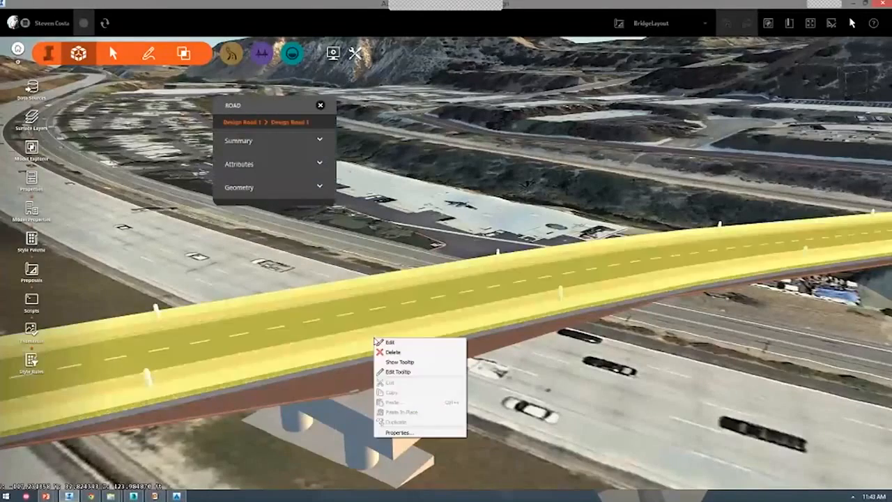
Open the design road of the overpass for editing and select Bridge 2 on it
click(361, 341)
right_click(366, 340)
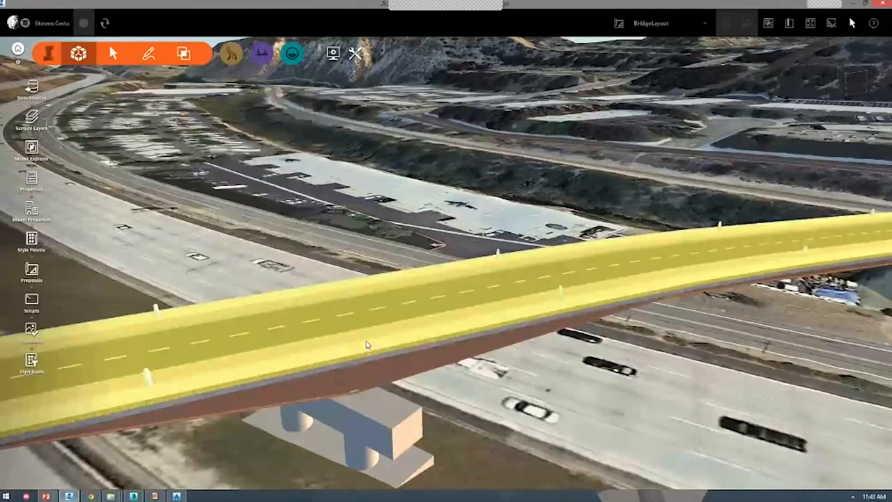
click(376, 345)
right_click(374, 341)
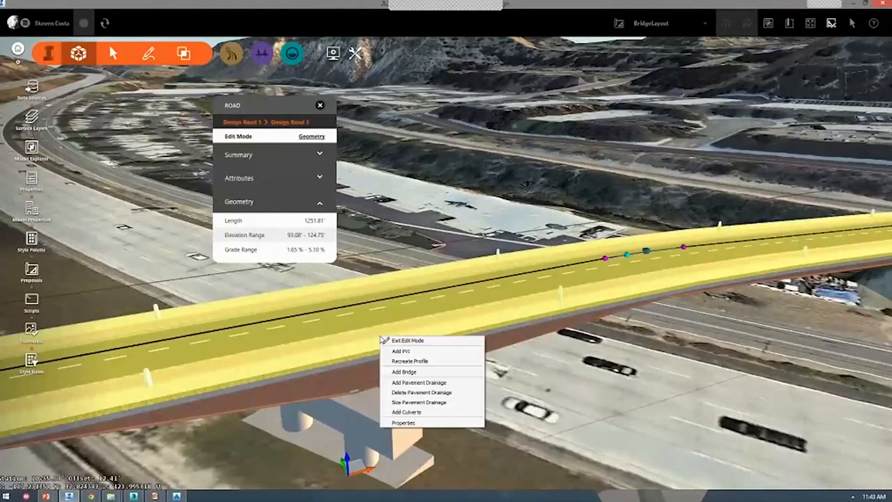
click(405, 341)
click(374, 357)
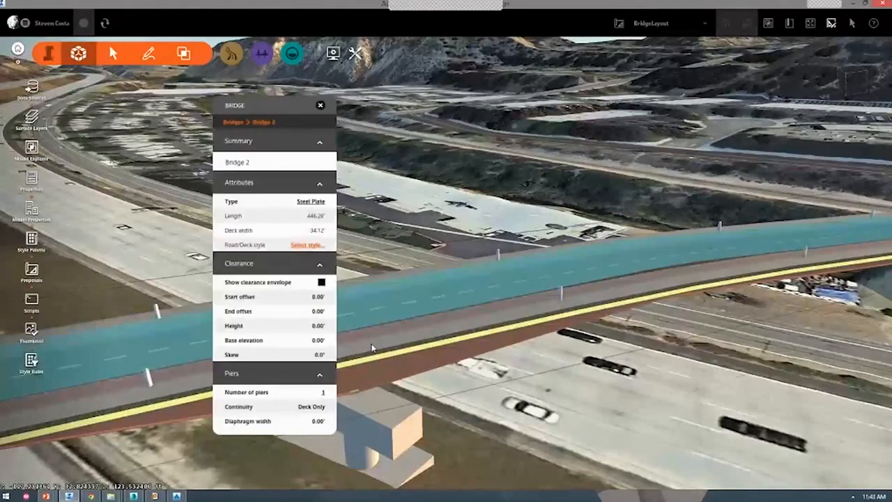
Toggle the deck transparency of Bridge 2 to expose the girders beneath it
right_click(373, 311)
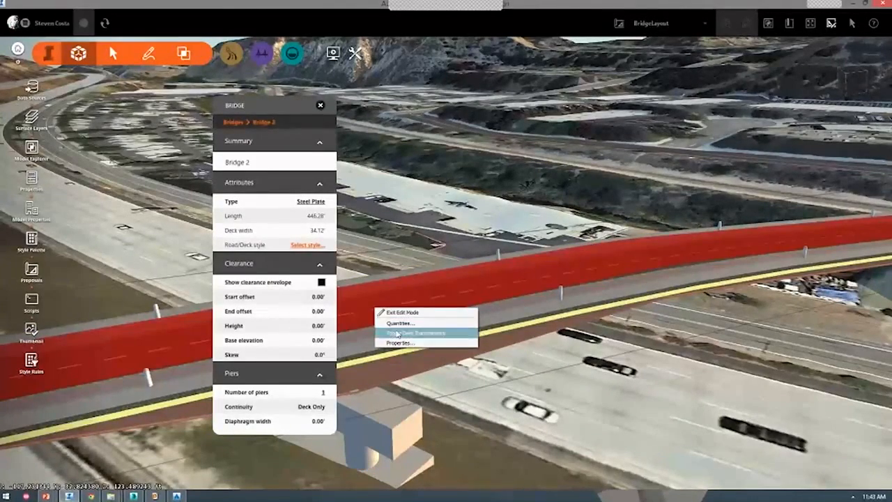
click(400, 334)
middle_drag(400, 334, 432, 365)
drag(433, 364, 699, 326)
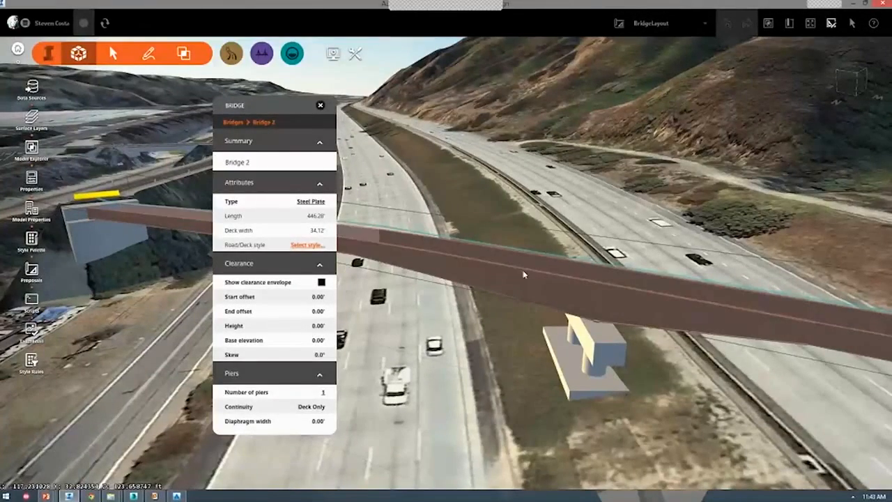
Inspect Girder group 2 of Bridge 2, including its exterior Steel I section diagram and the Girders in plan options
click(518, 276)
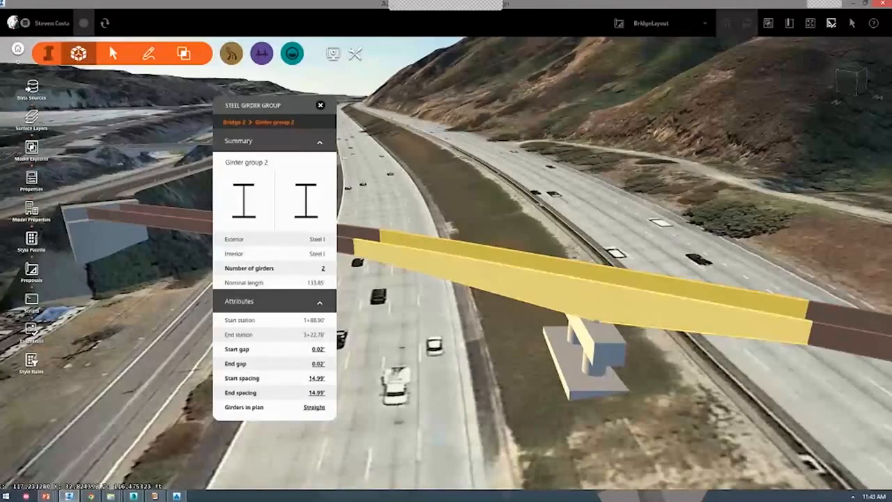
click(254, 204)
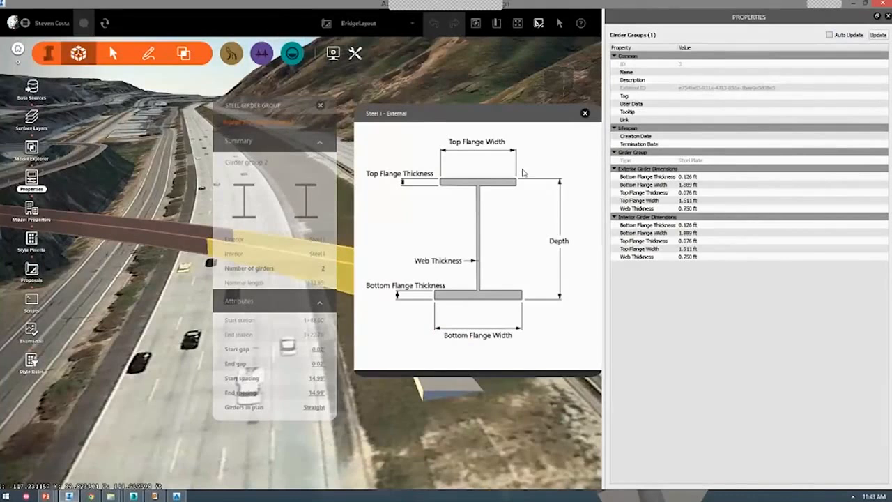
click(315, 240)
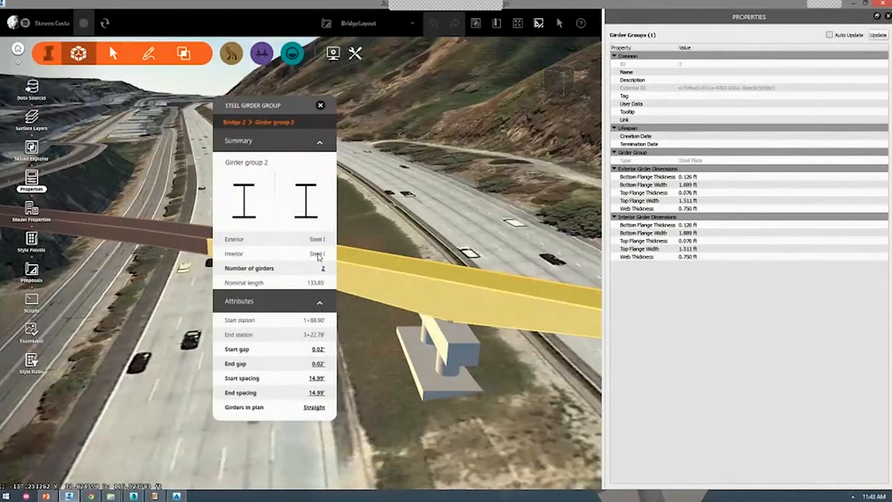
click(314, 407)
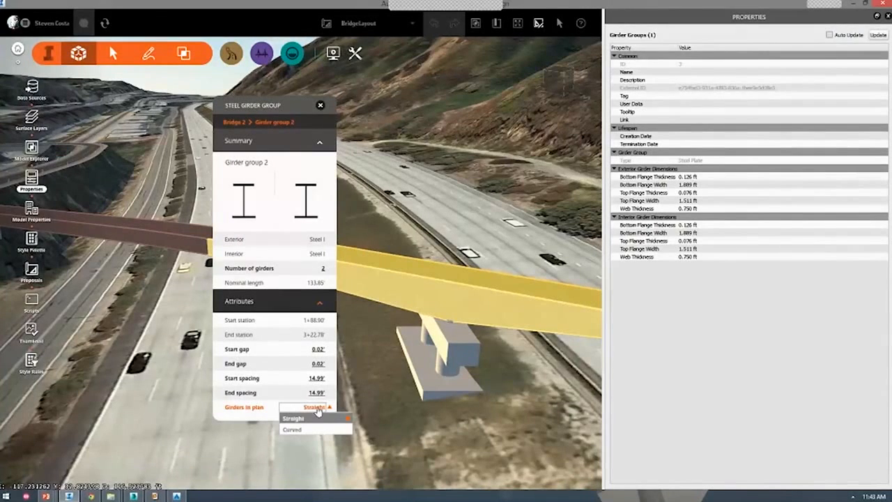
click(243, 202)
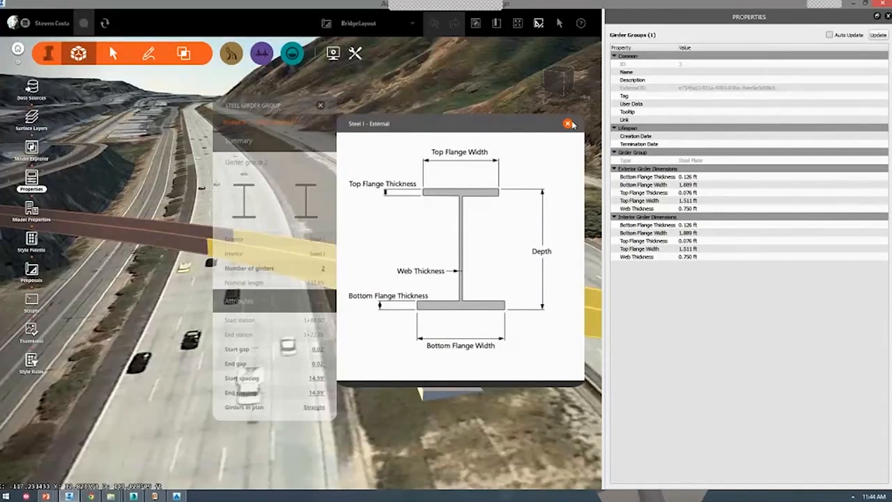
click(568, 124)
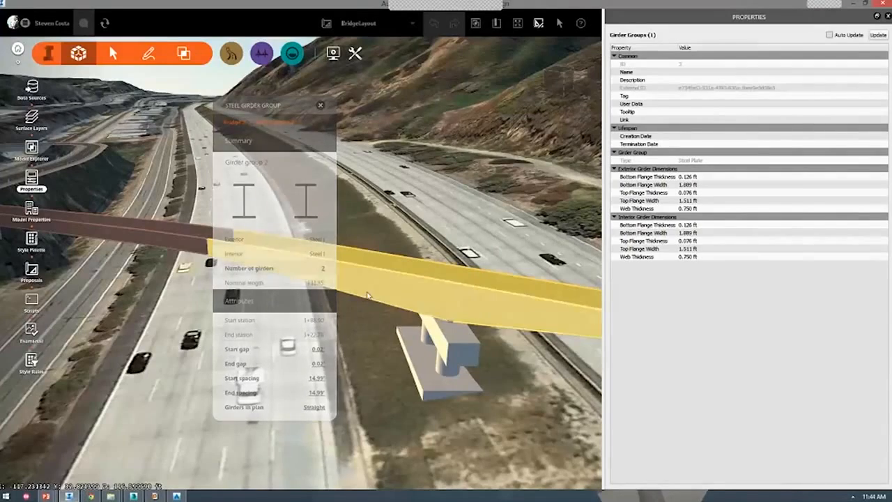
Inspect the properties of the Bridge 2 pier, exit edit mode and select Girder group 2 again
middle_drag(123, 203, 359, 175)
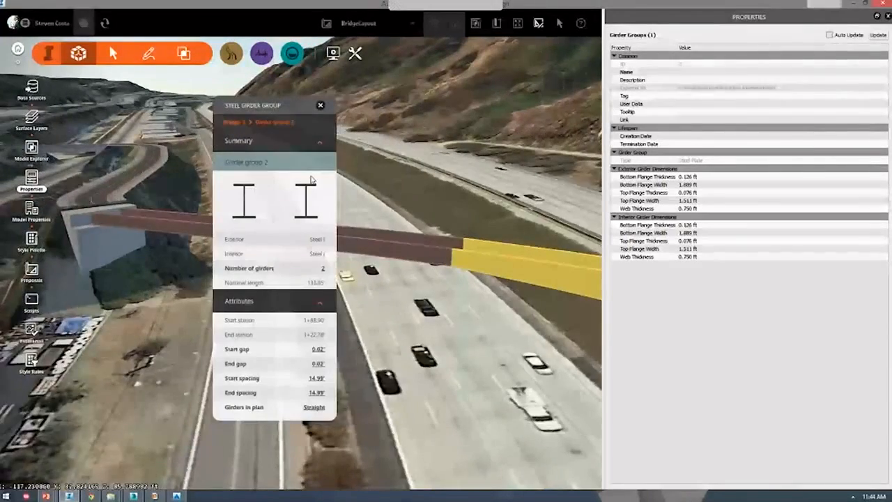
middle_drag(446, 265, 551, 342)
click(558, 336)
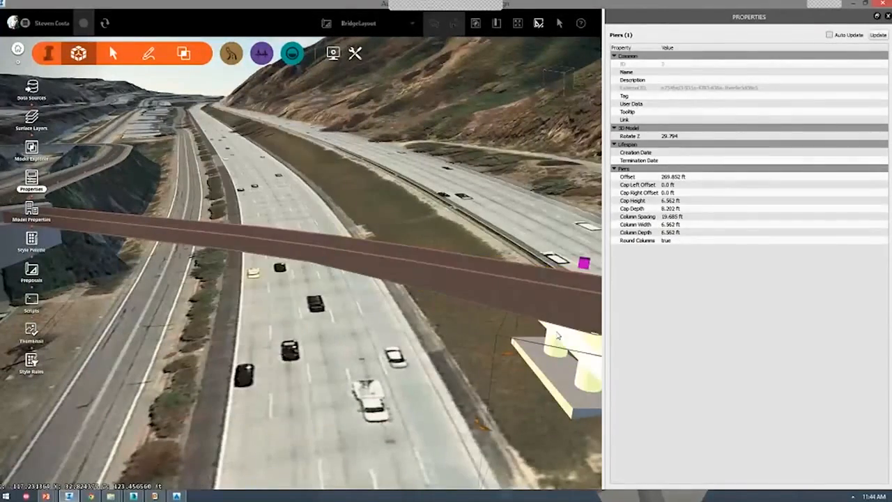
right_click(557, 336)
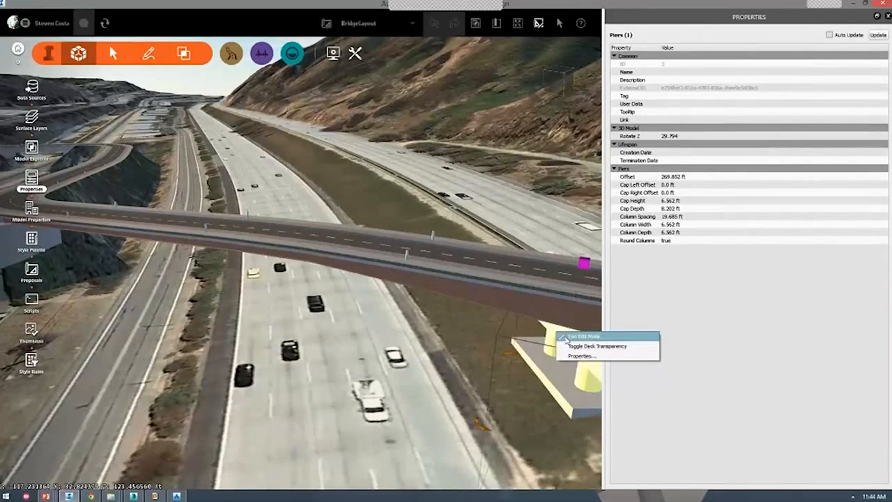
click(568, 337)
middle_drag(529, 339, 281, 283)
click(281, 283)
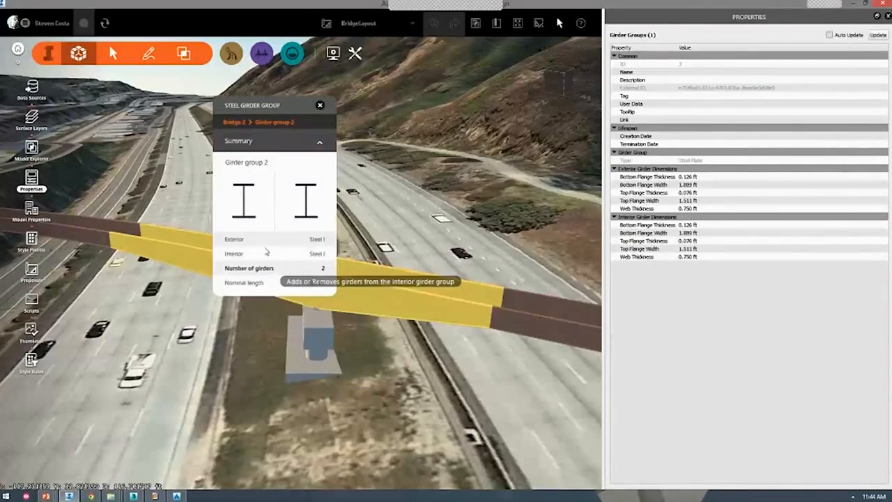
Switch to the presentation and advance to the Watershed Analysis slide
key(alt+Tab)
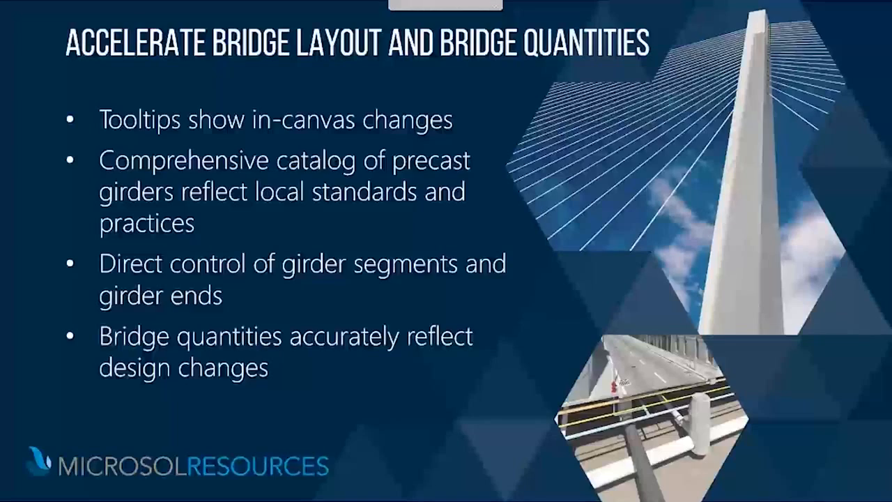
key(Right)
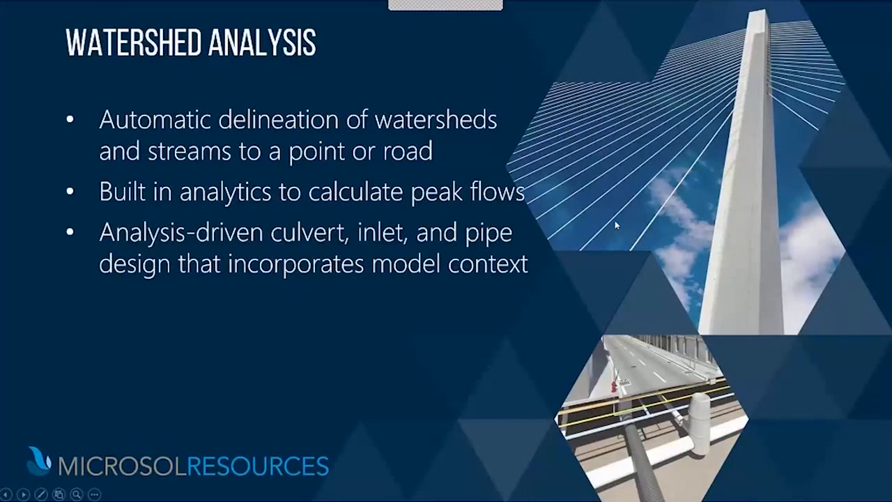
key(Right)
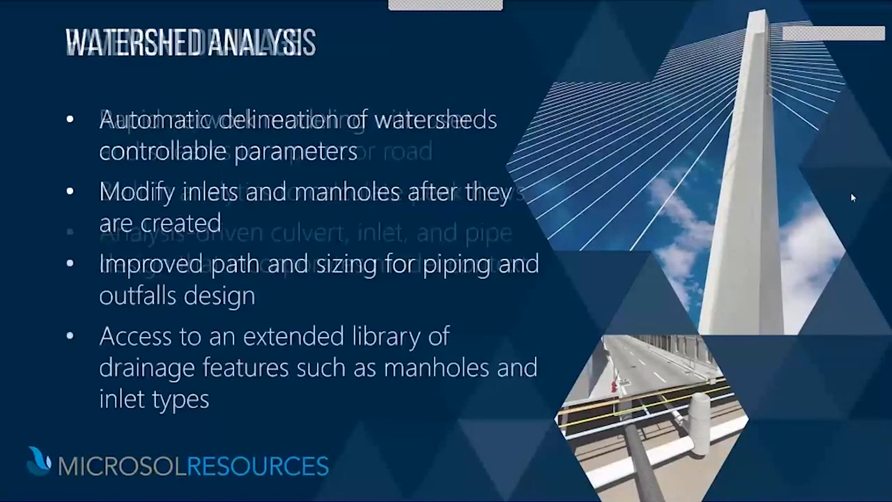
key(Left)
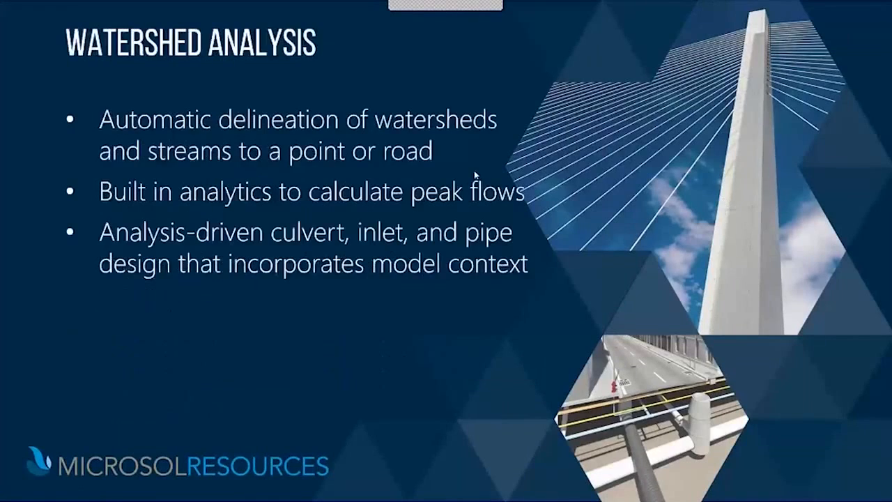
Switch back to InfraWorks 360, display the terrain model with the Testing proposal and orbit around to its mountain side
key(alt+Tab)
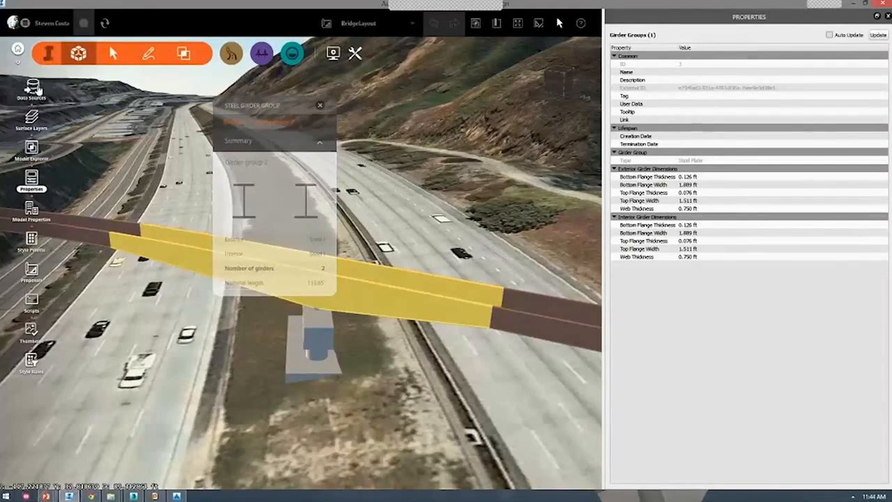
click(31, 87)
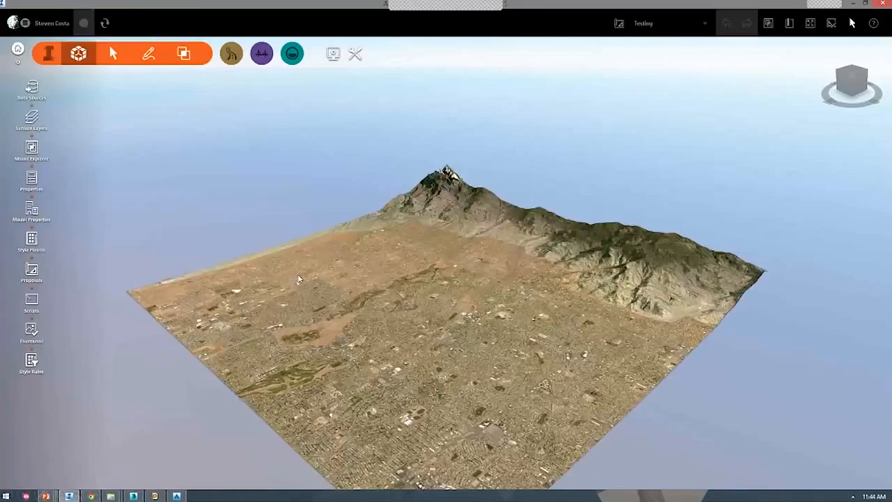
drag(382, 309, 557, 326)
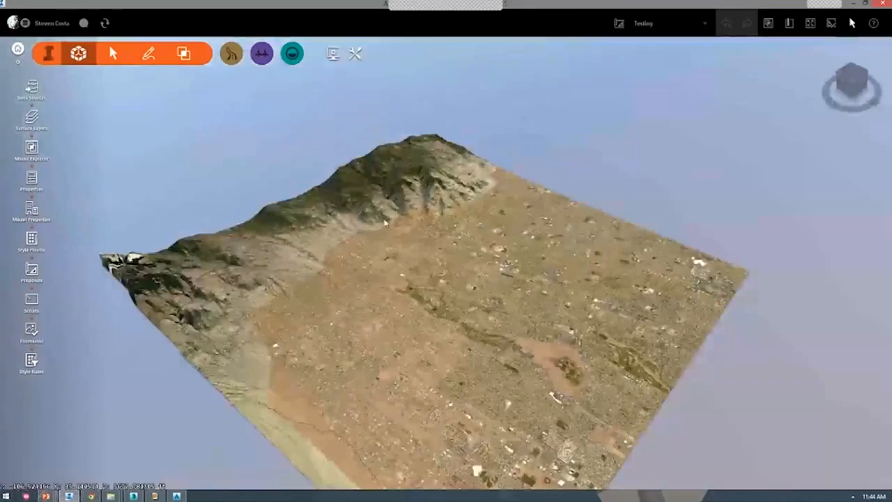
Switch to the drainage design tools with the river at the mountain foothills in view
scroll(347, 212, up, 5)
scroll(370, 236, up, 8)
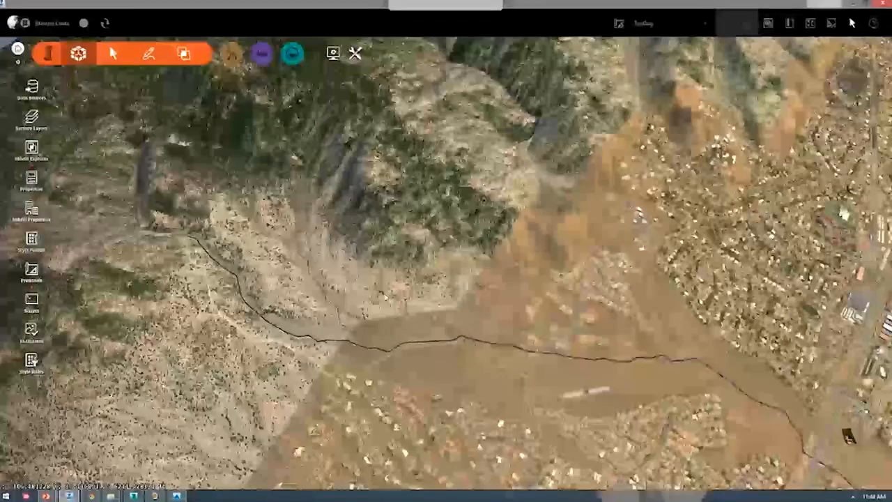
drag(392, 290, 395, 287)
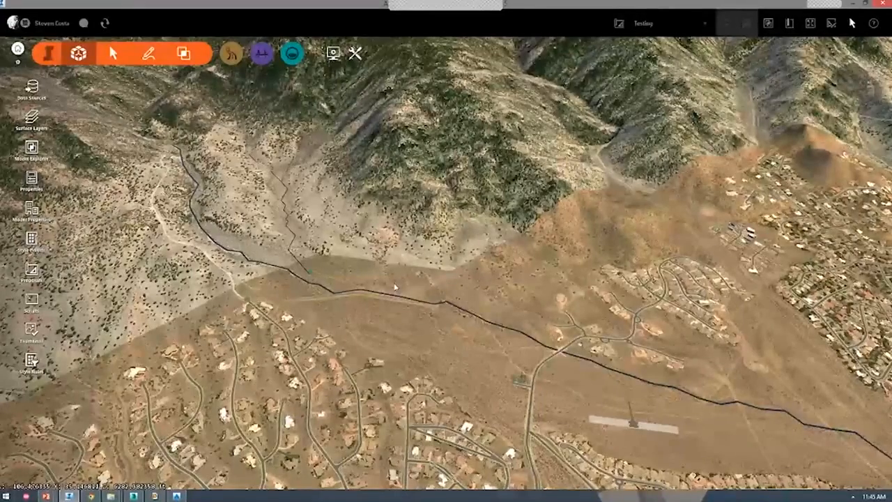
click(292, 55)
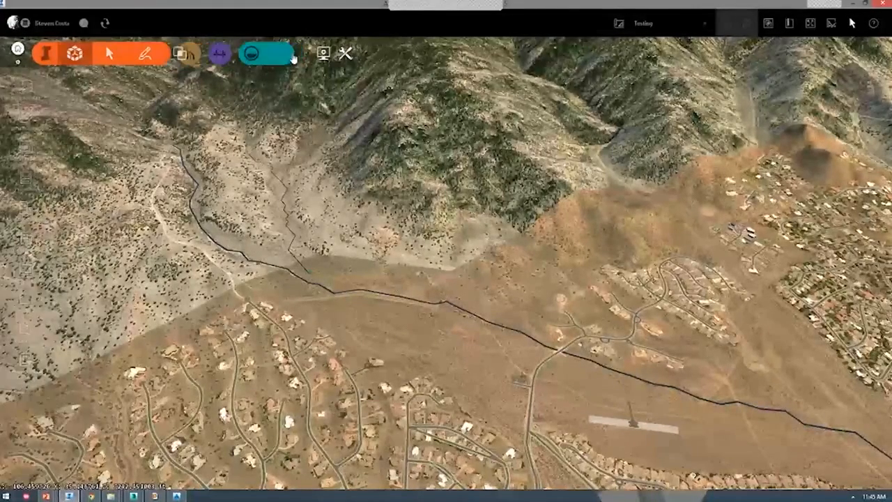
Try to create a watershed from an outlet point beside the river on the valley floor
click(32, 301)
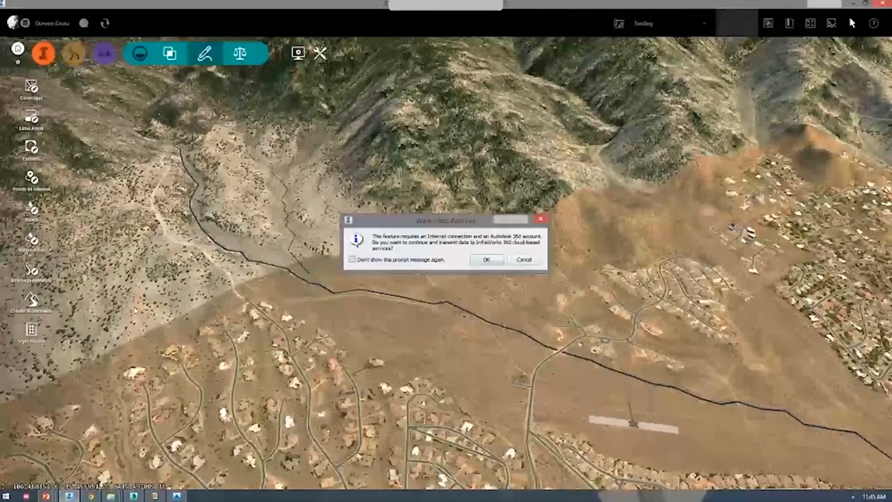
drag(421, 219, 428, 203)
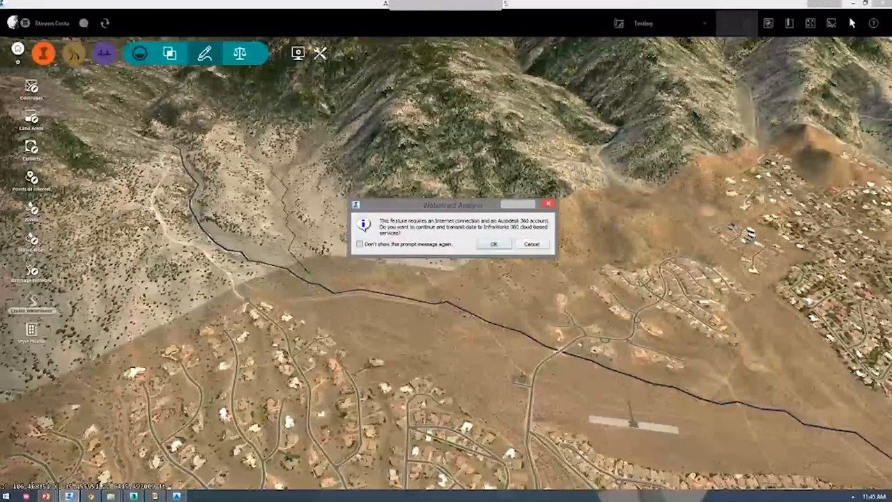
click(494, 244)
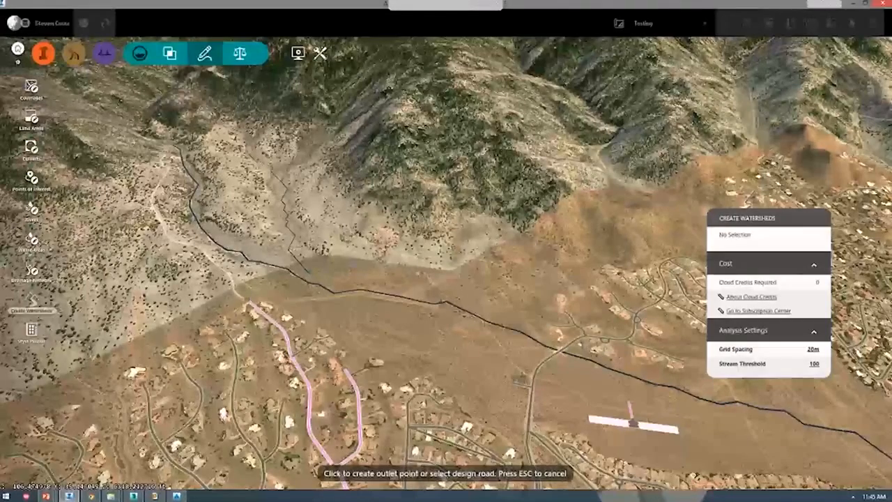
click(477, 449)
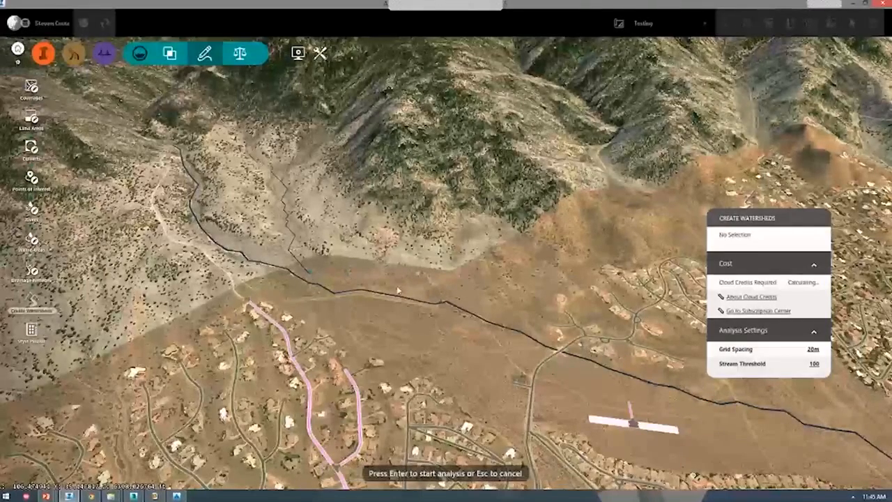
key(Return)
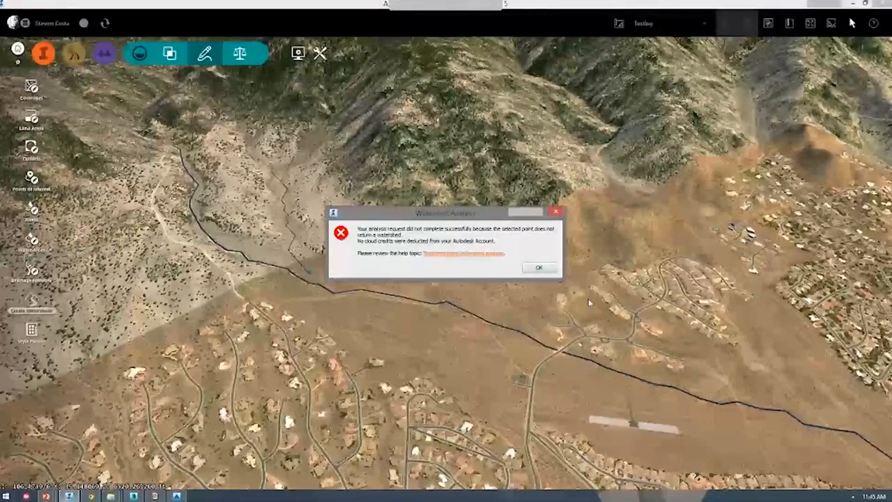
click(536, 269)
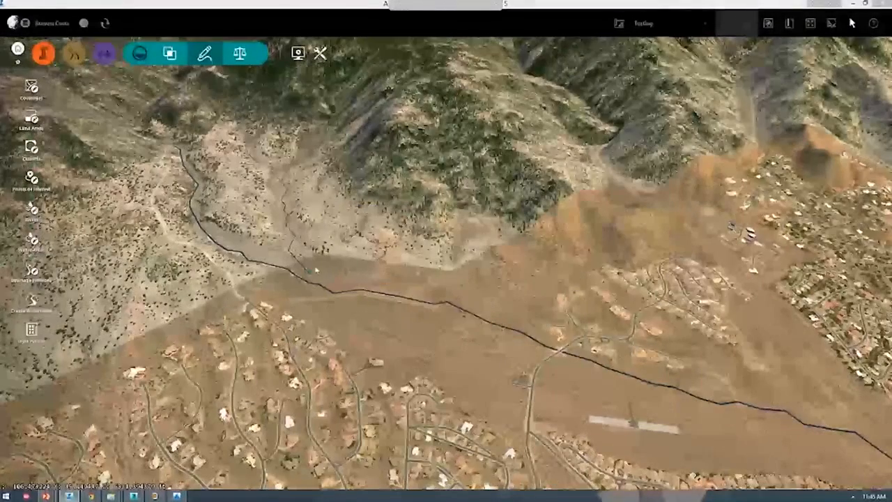
Create a watershed from an outlet point beside the end of the side stream, with 20m grid spacing and a stream threshold of 100
scroll(347, 279, up, 2)
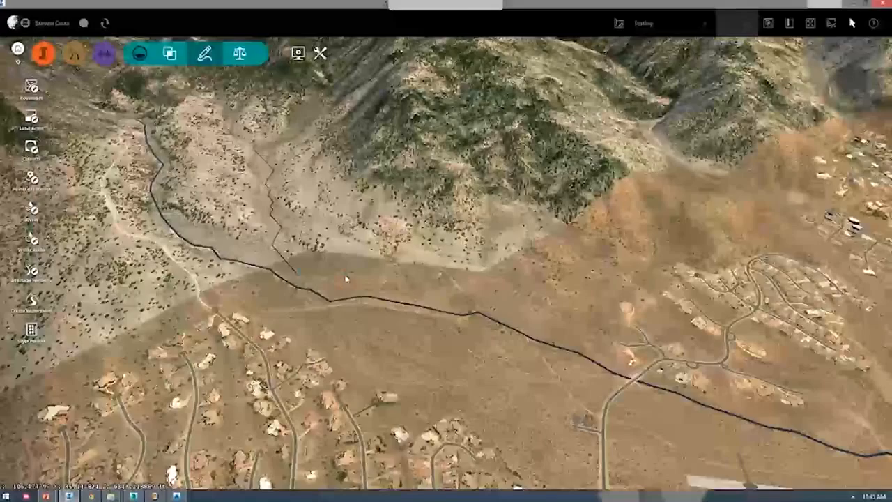
scroll(334, 278, up, 3)
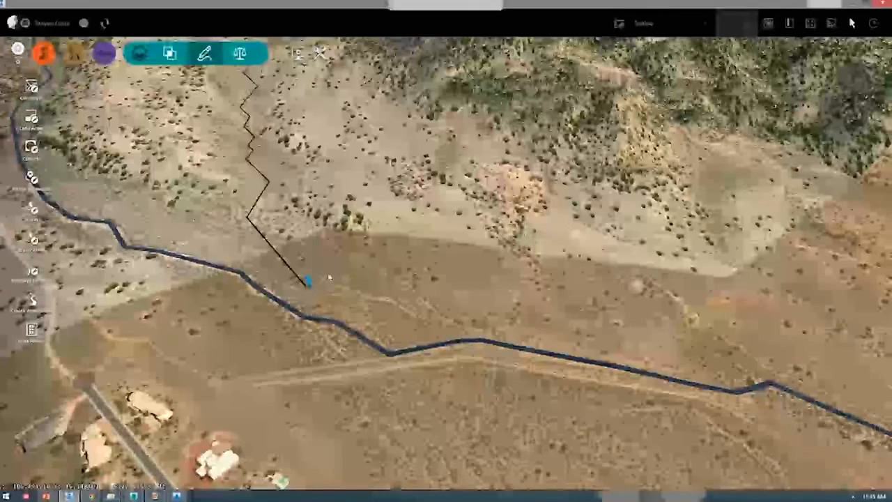
click(34, 301)
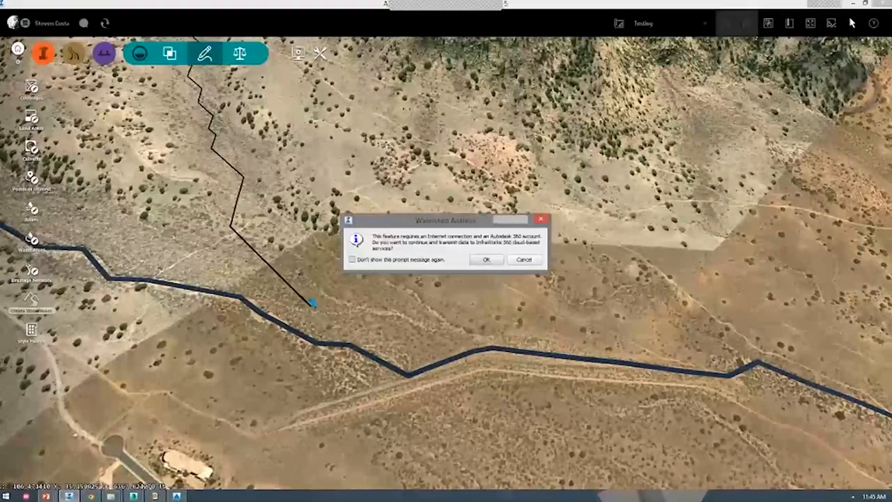
click(487, 259)
click(322, 299)
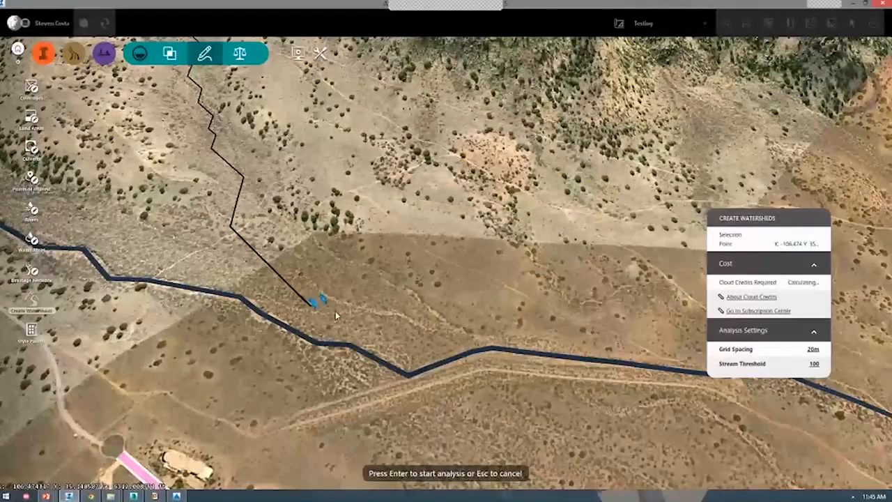
key(Return)
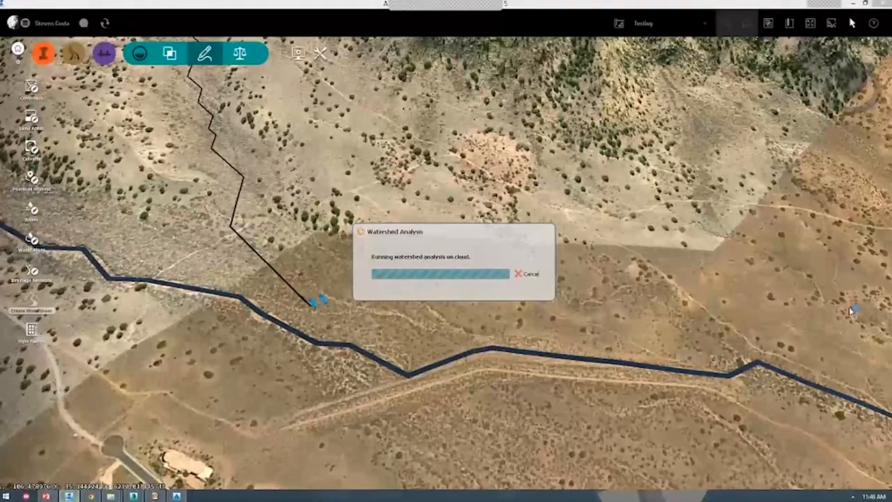
Open the new watershed's properties and examine its area, channel length and slope, hydrology method and peak flows
mouse_move(350, 16)
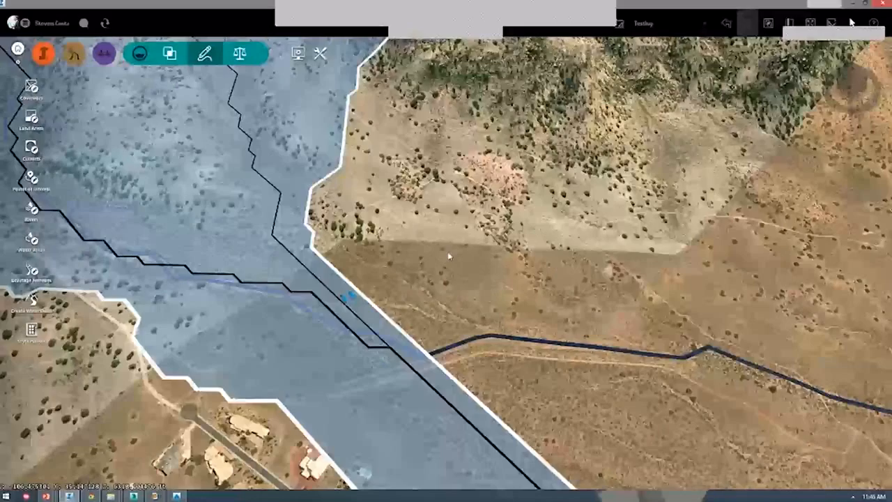
click(538, 261)
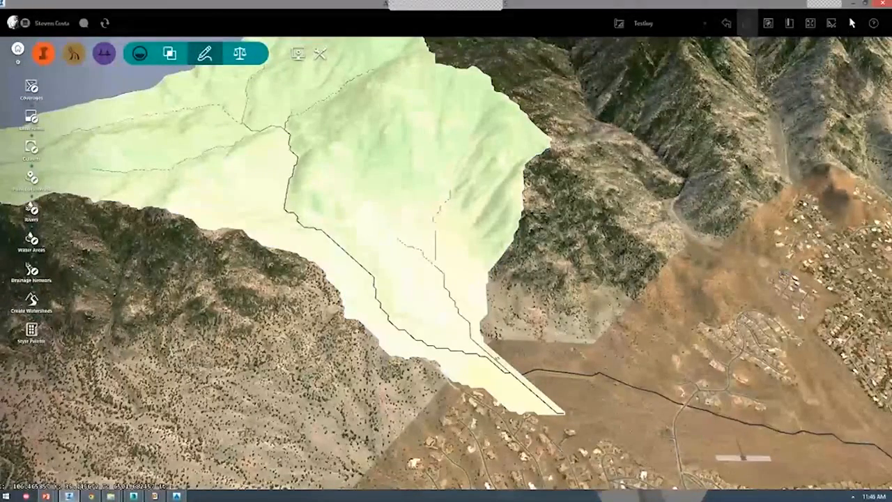
right_click(433, 216)
click(279, 114)
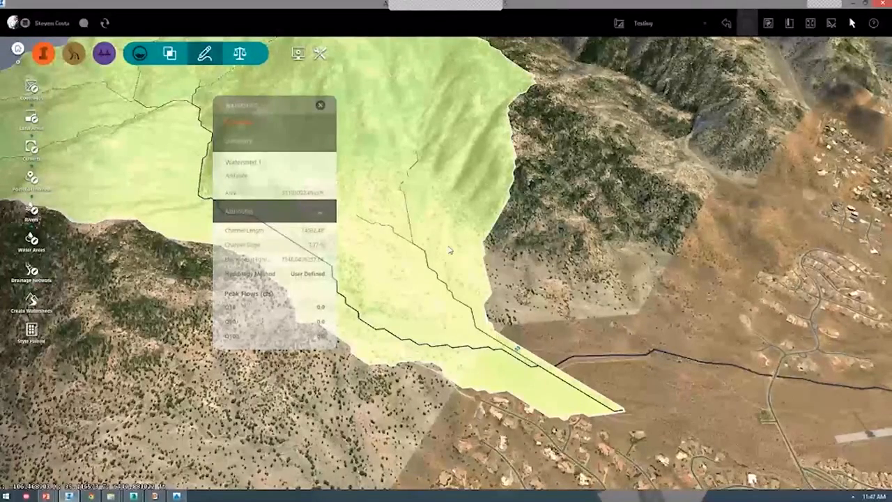
mouse_move(444, 2)
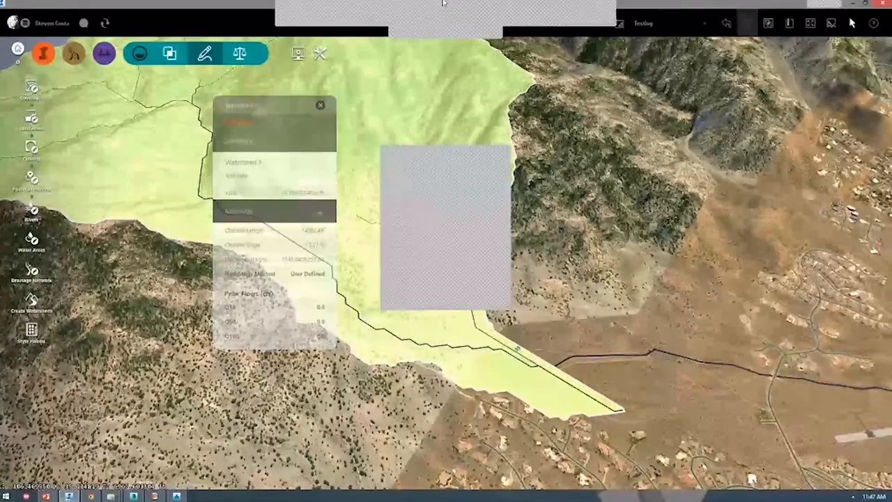
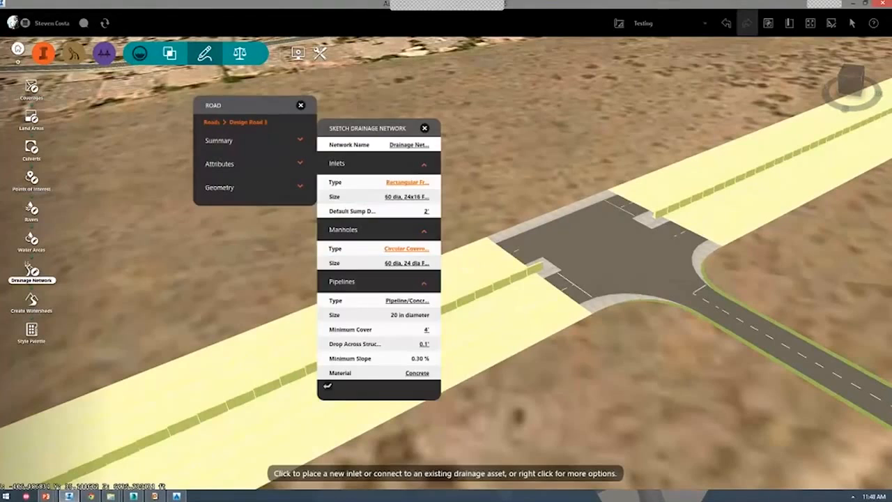
Browse the manhole component types offered for the drainage network being sketched on the divided road
mouse_move(390, 130)
mouse_down()
mouse_move(300, 107)
mouse_move(228, 104)
mouse_move(368, 109)
mouse_up()
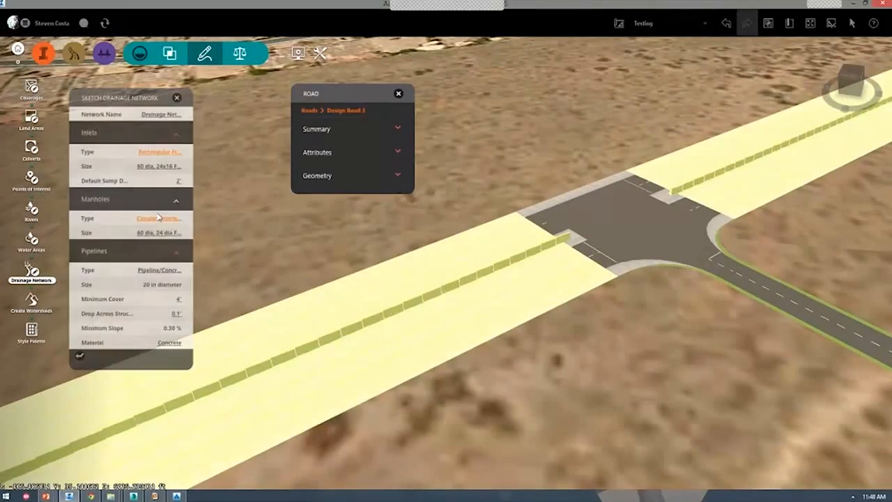
click(170, 220)
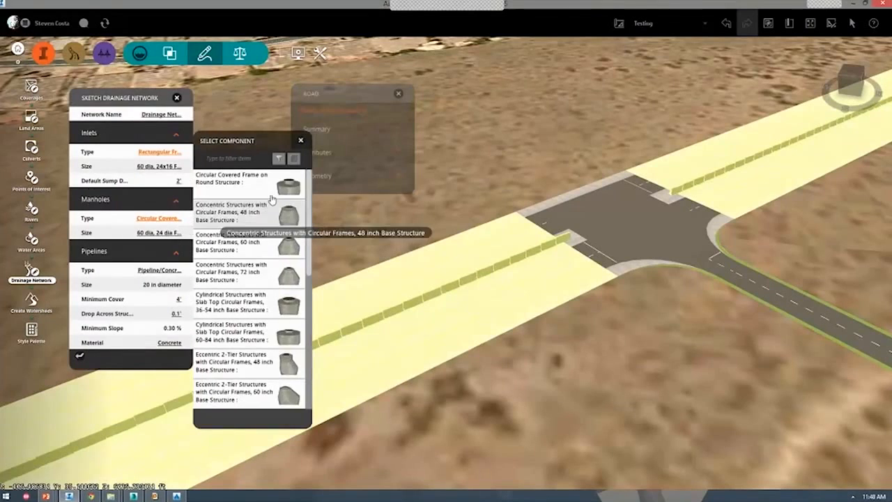
drag(229, 141, 494, 104)
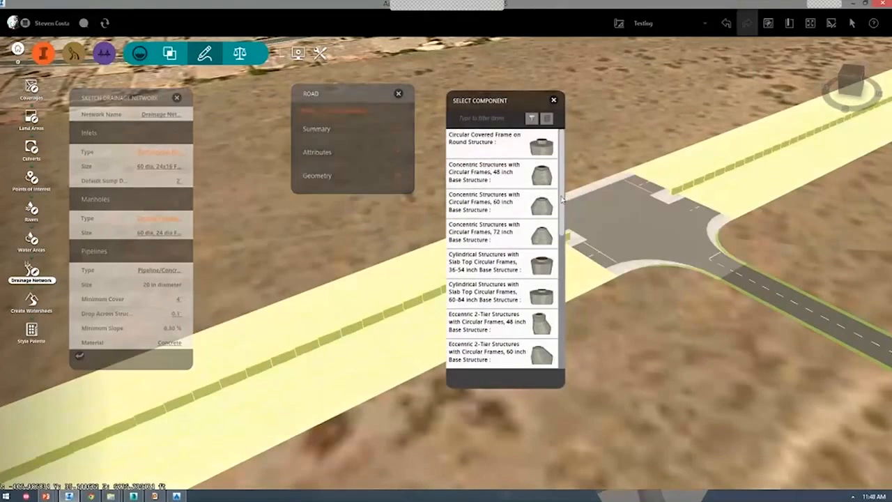
scroll(554, 320, down, 8)
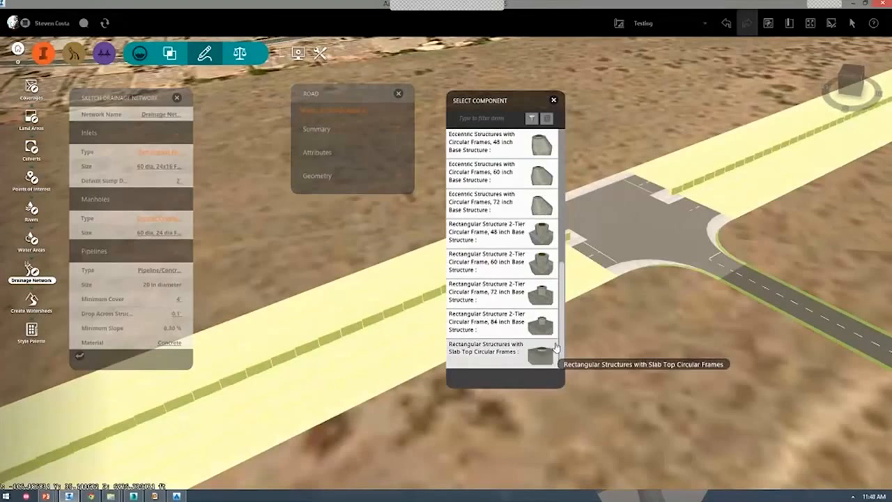
scroll(553, 334, up, 8)
Browse the inlet component types and the pipeline types available for the drainage network
click(148, 153)
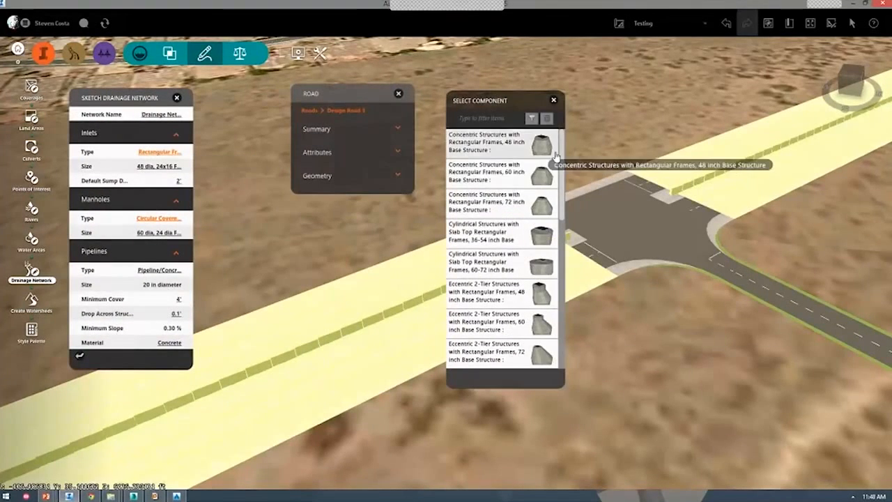
scroll(550, 335, down, 10)
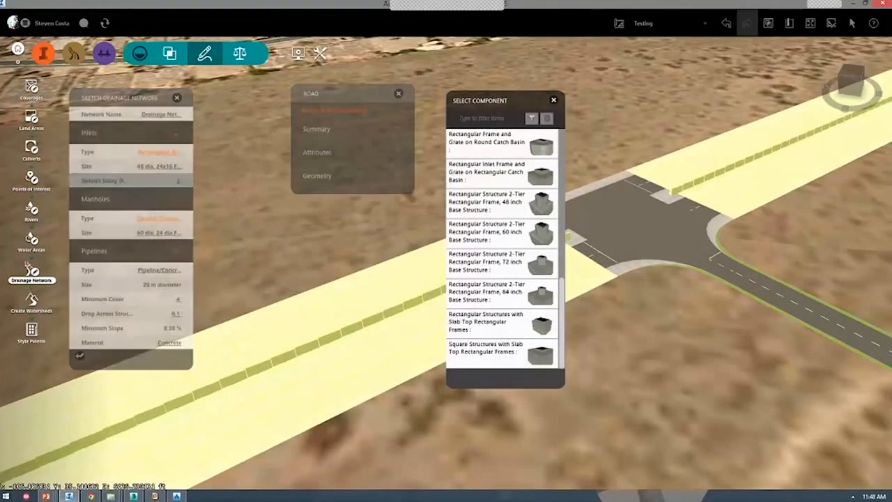
click(162, 152)
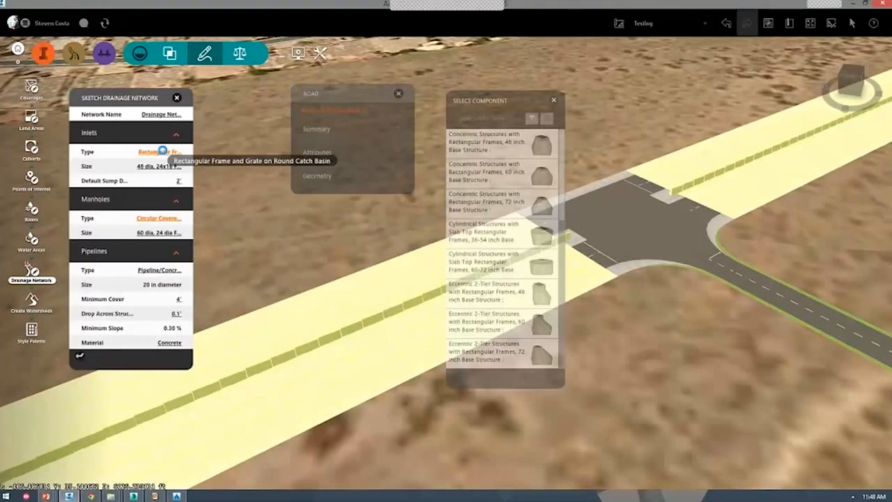
click(159, 270)
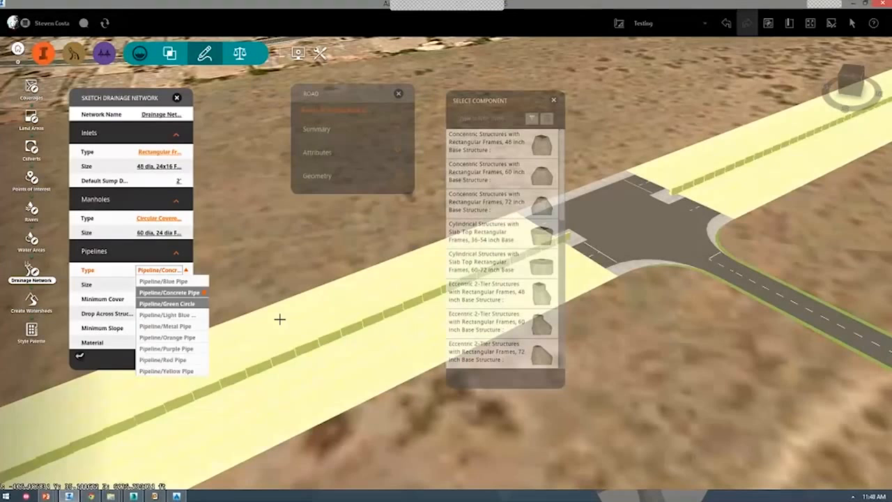
Sketch a drainage pipe run with an inlet at each end along the near carriageway, toward the intersection
click(267, 396)
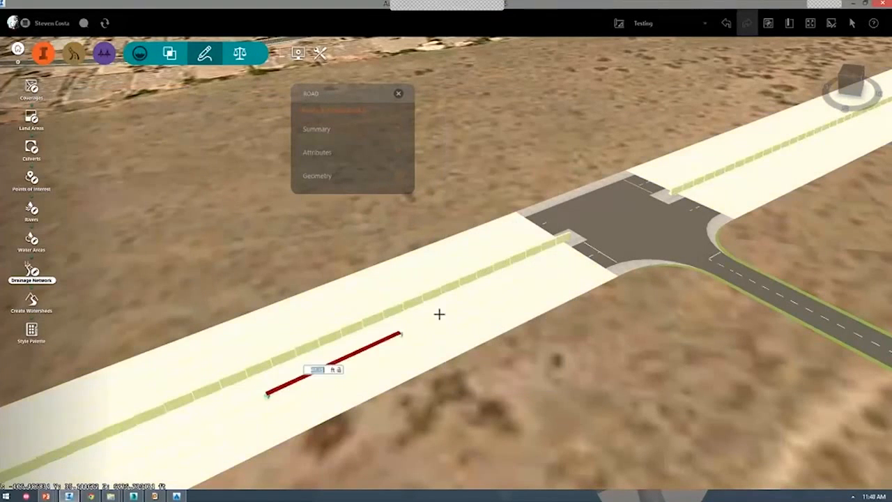
double_click(525, 286)
Set the type of the inlet at the pipe run's starting end to Concentric Structures with Rectangular Frames, 72 inch Base Structure
click(268, 396)
scroll(300, 377, up, 2)
drag(300, 376, 317, 423)
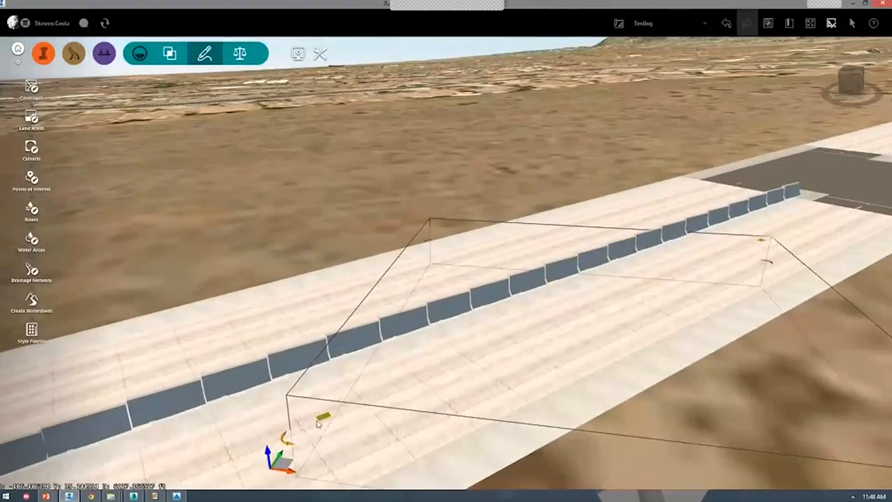
click(318, 422)
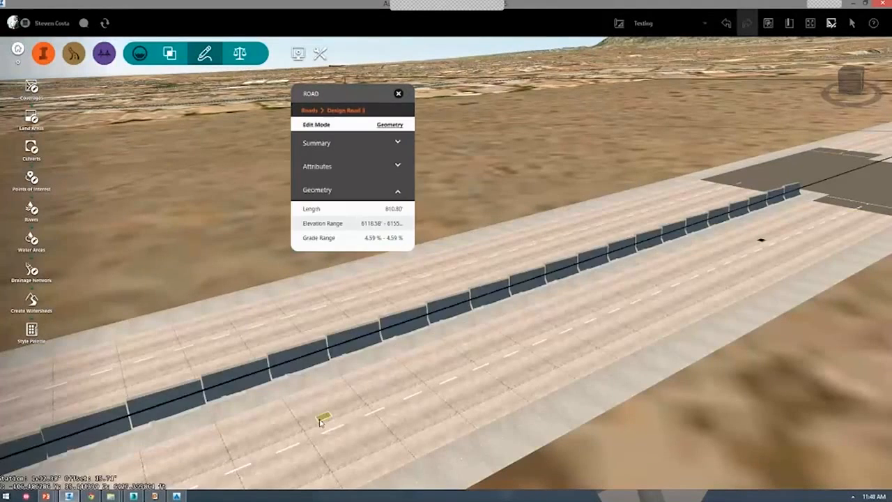
click(319, 422)
right_click(320, 422)
drag(382, 96, 537, 97)
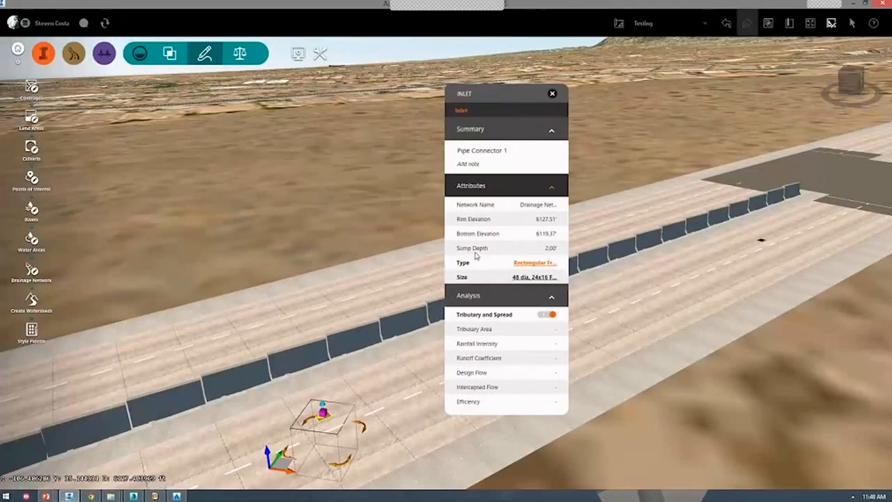
click(519, 267)
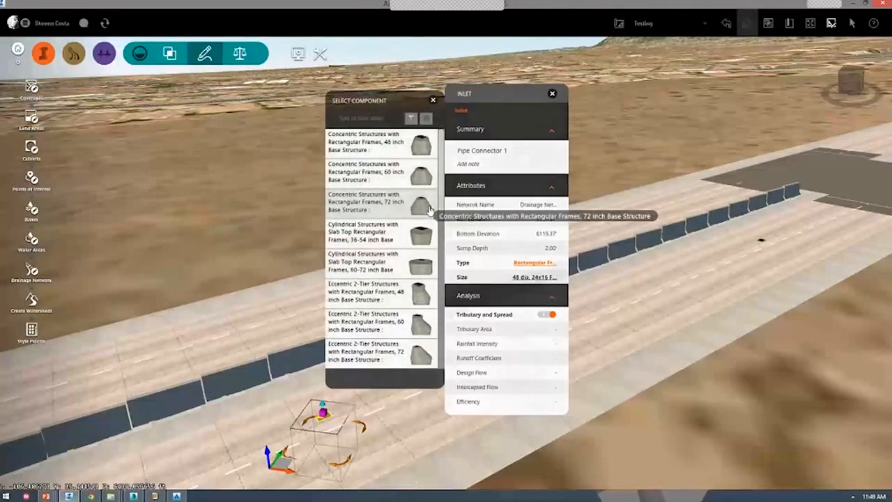
click(429, 210)
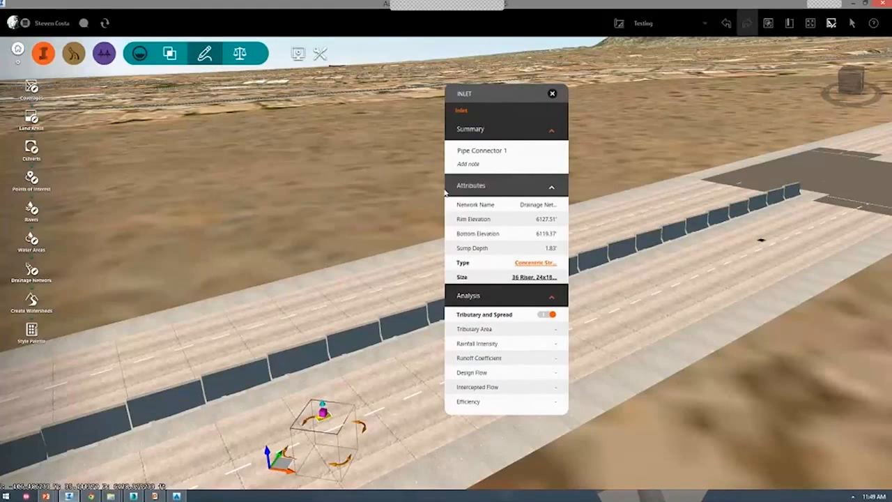
click(404, 181)
middle_drag(378, 179, 442, 167)
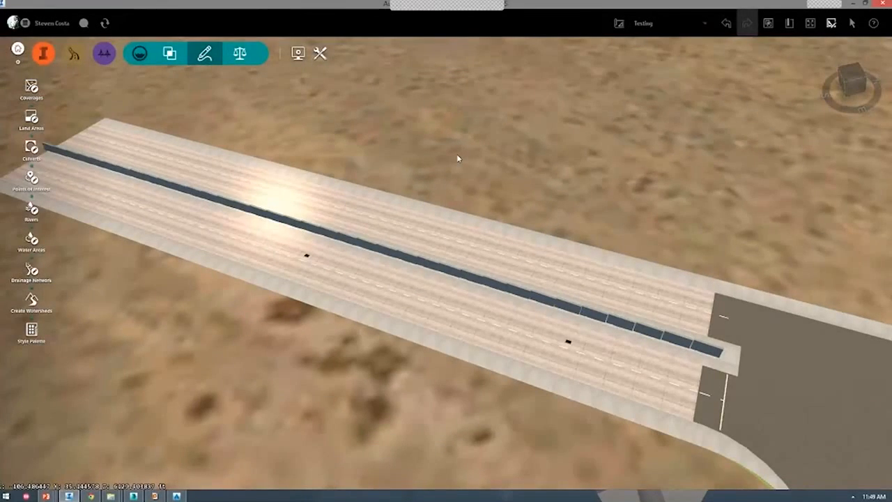
middle_drag(472, 151, 566, 242)
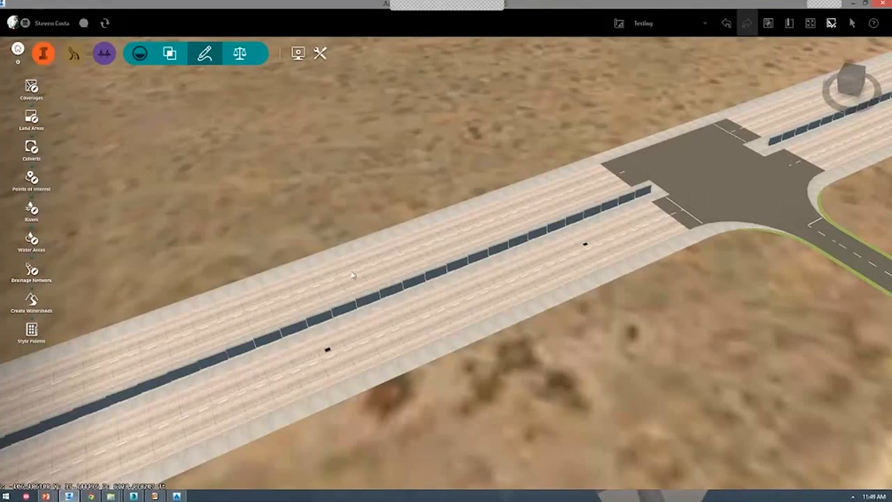
Switch to the presentation and advance past the Drainage Analysis slide to the June 2015 Release slide
key(alt+Tab)
key(Right)
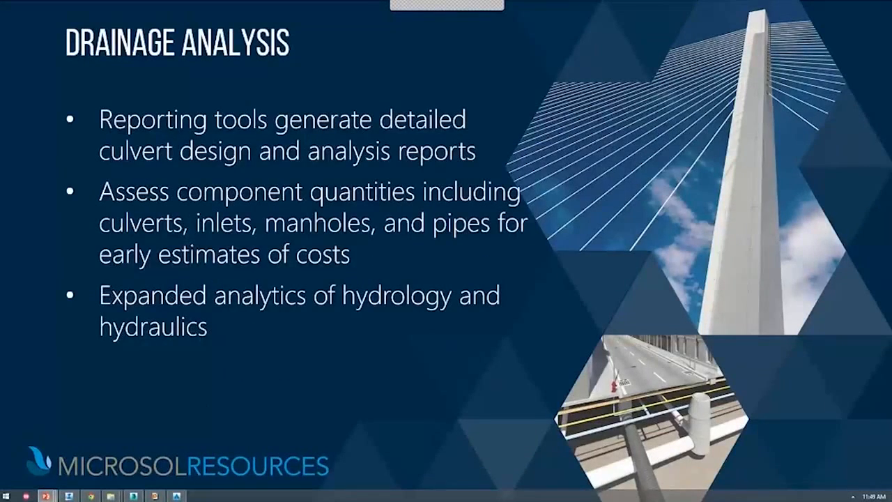
key(Right)
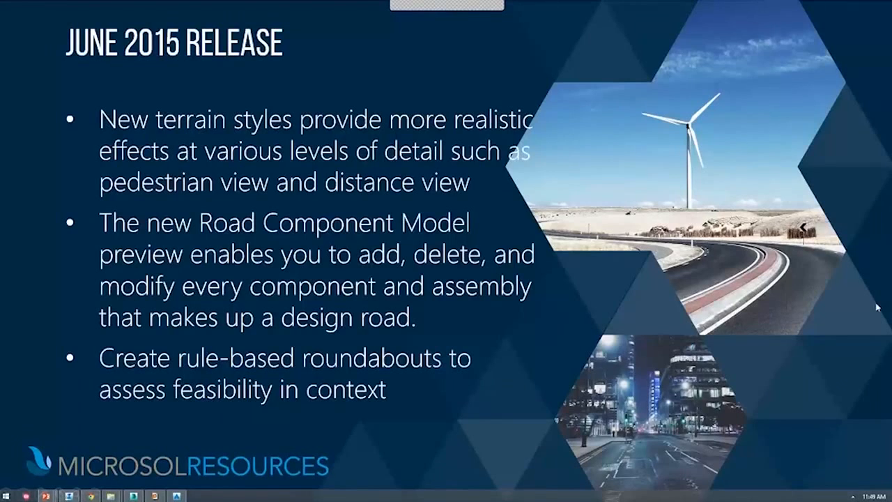
Switch back to InfraWorks, open Autodesk Application Manager and show its list of product updates
key(alt+Tab)
key(alt+Tab)
click(851, 495)
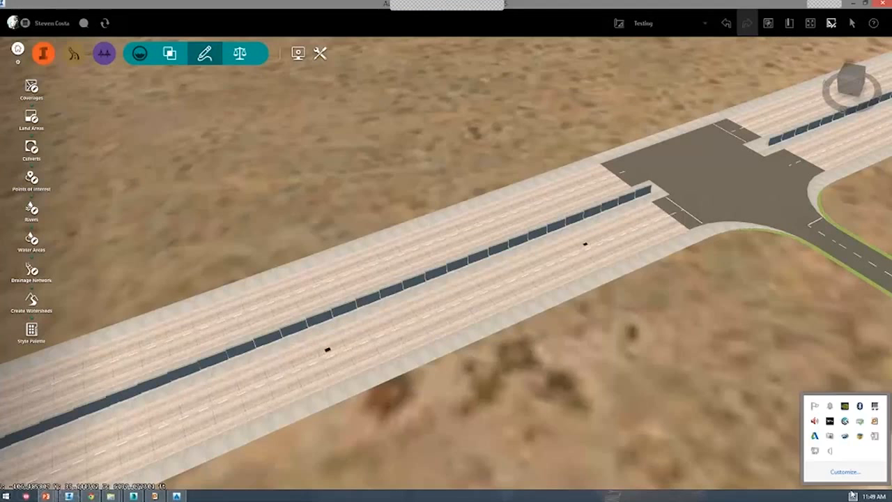
right_click(815, 436)
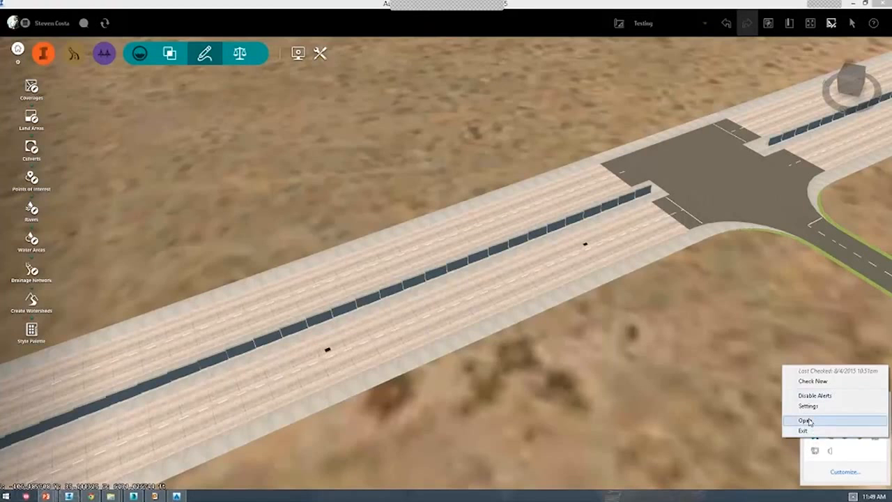
click(805, 421)
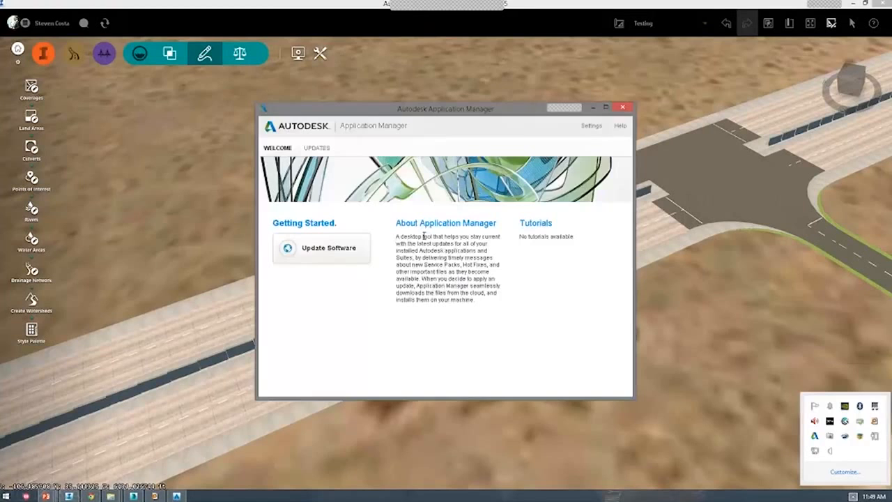
click(315, 148)
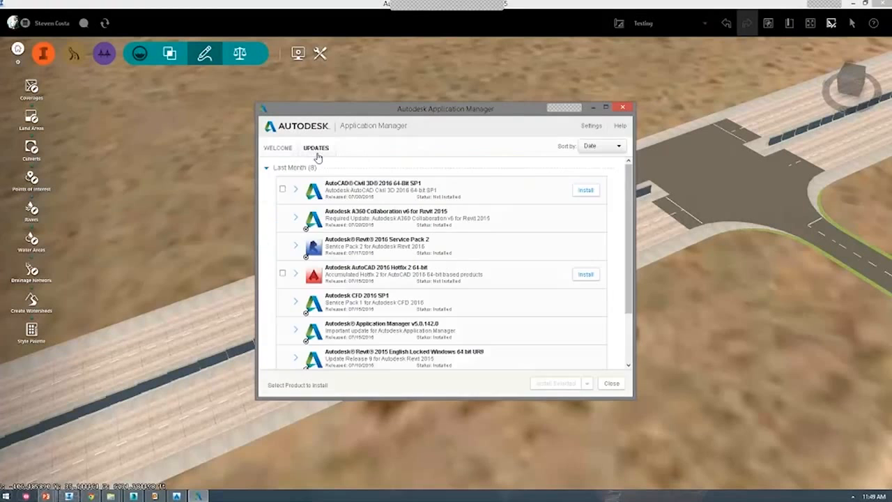
Look through the last month's and older Autodesk updates for InfraWorks, and close Application Manager
scroll(311, 279, down, 3)
drag(265, 365, 267, 357)
click(268, 357)
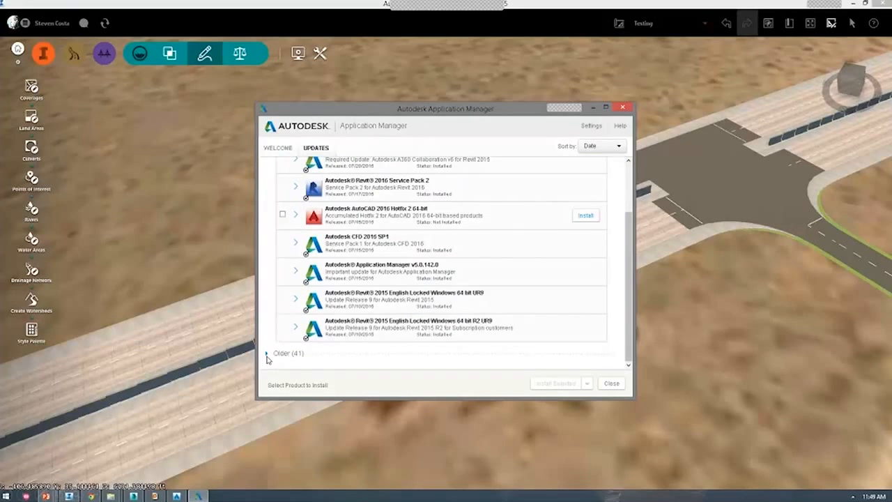
click(266, 354)
scroll(437, 337, down, 2)
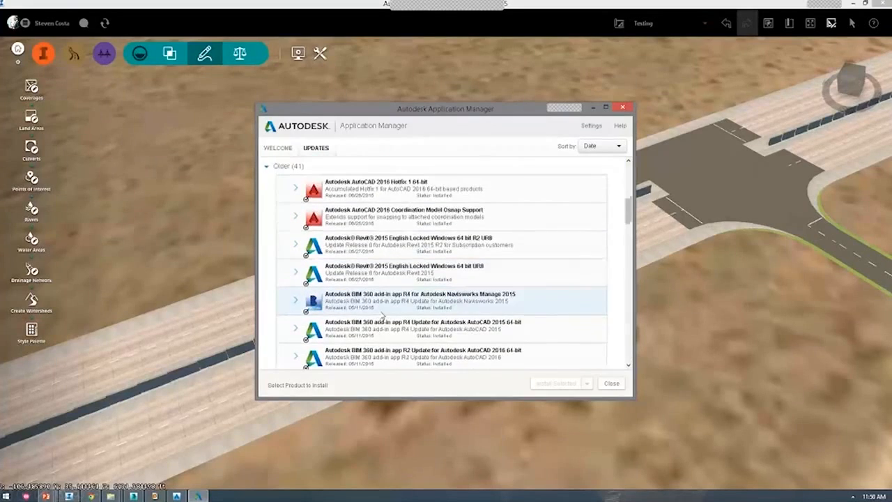
scroll(437, 337, down, 5)
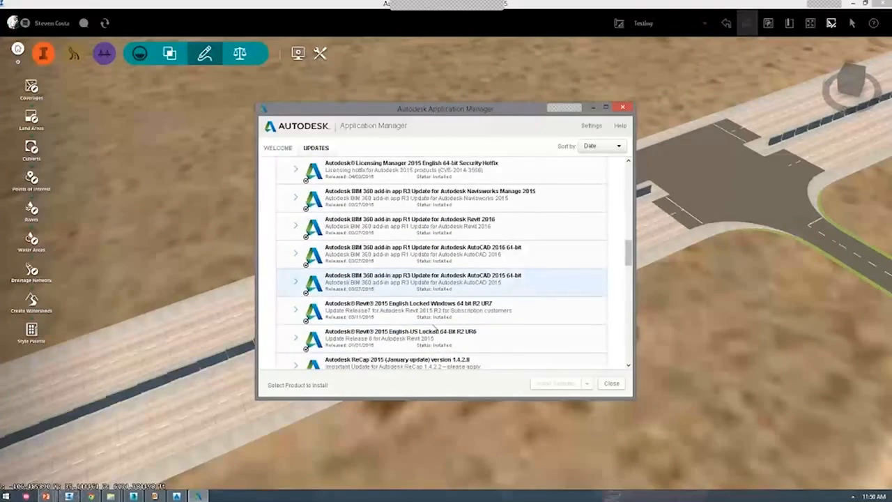
scroll(432, 324, down, 6)
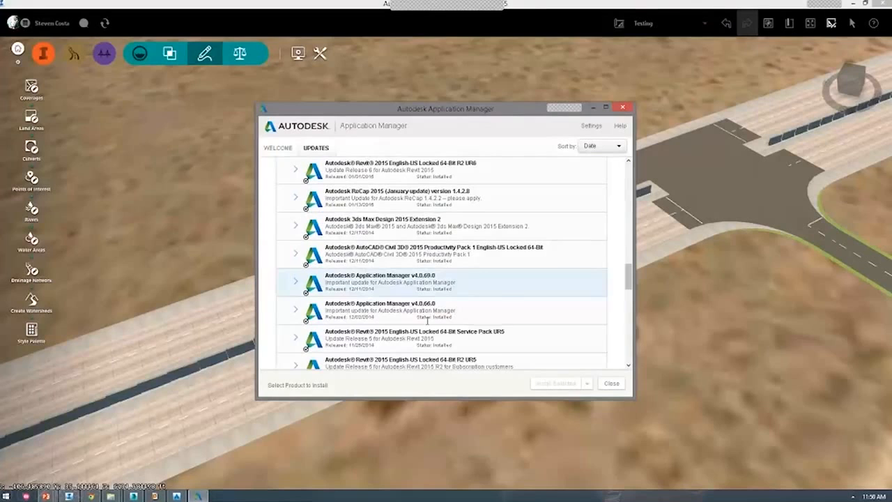
scroll(446, 324, down, 3)
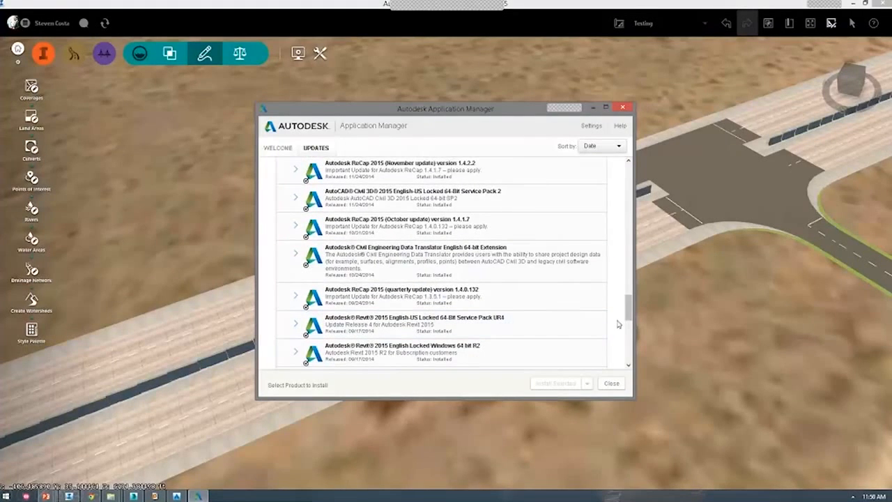
drag(627, 310, 628, 171)
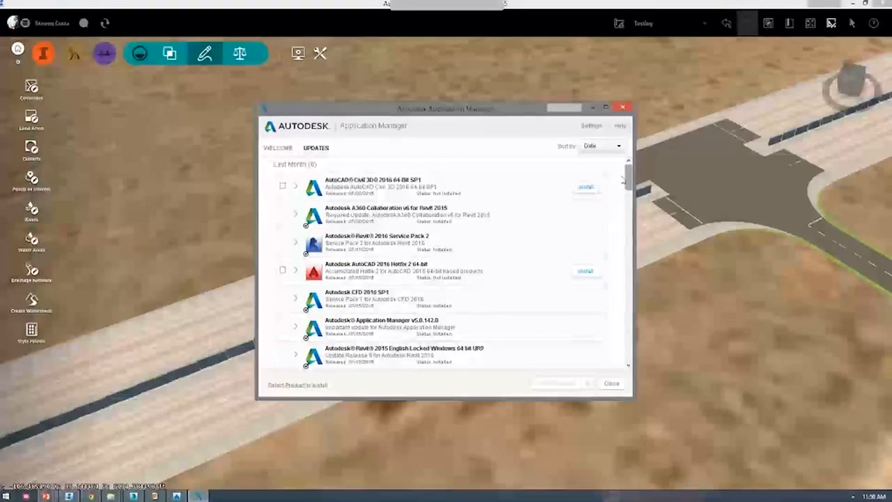
click(624, 108)
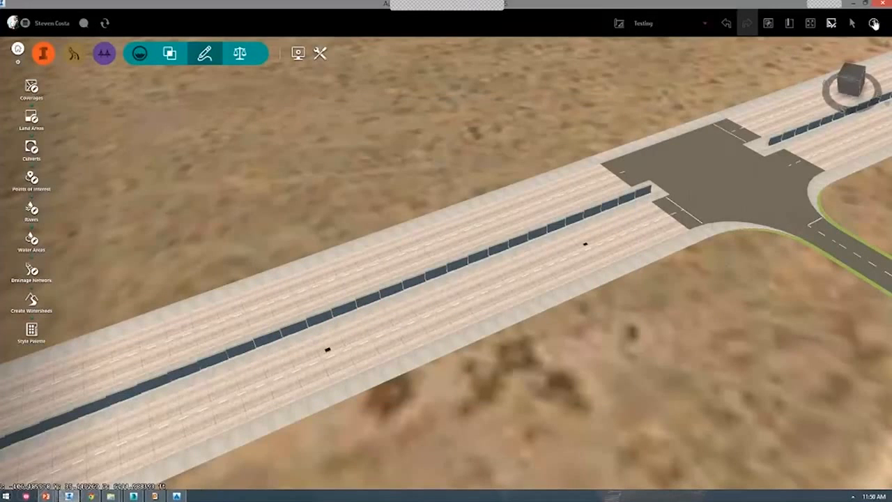
Search the web in Chrome for "infraworks june release 2015" and open the Autodesk Knowledge Network article on what's new
click(873, 23)
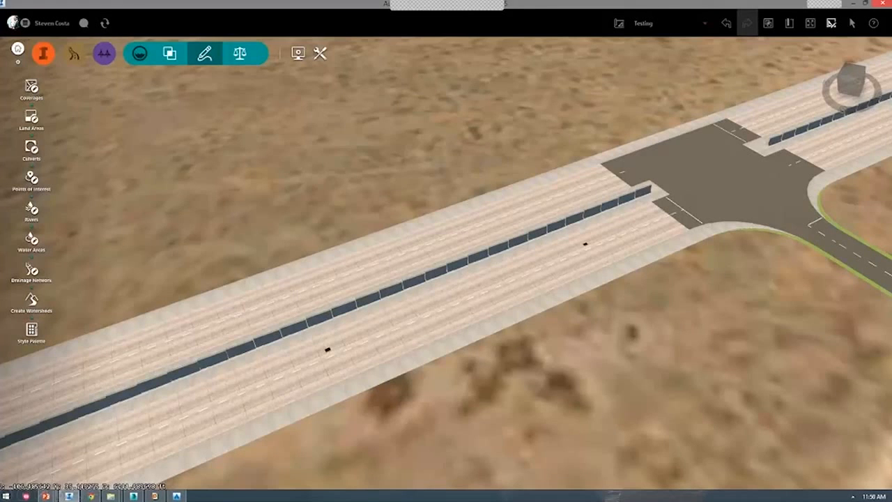
key(super)
click(262, 424)
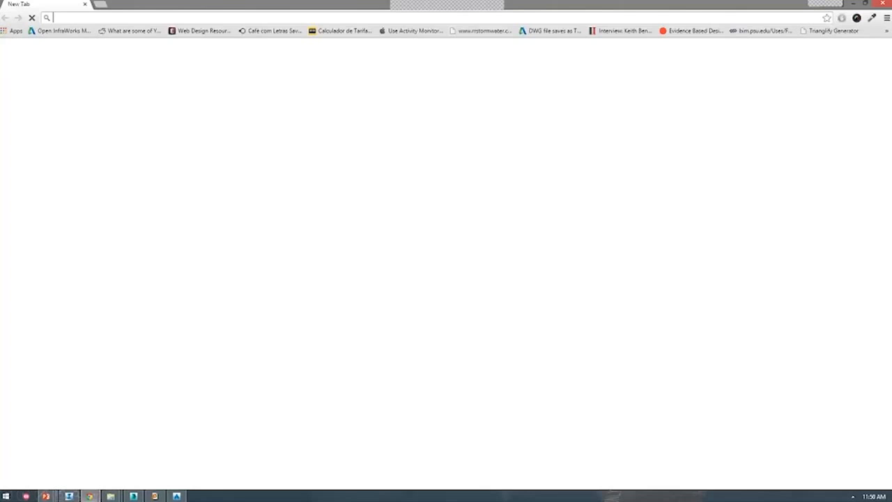
text(infrawo)
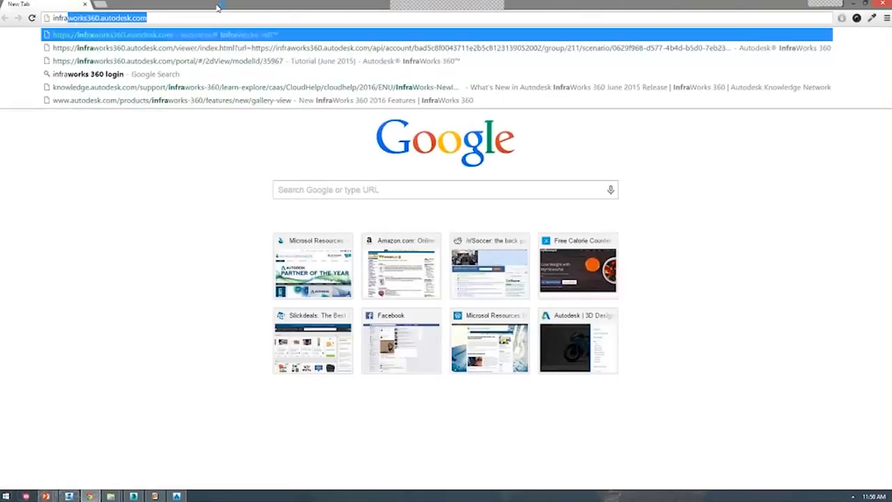
text(rks)
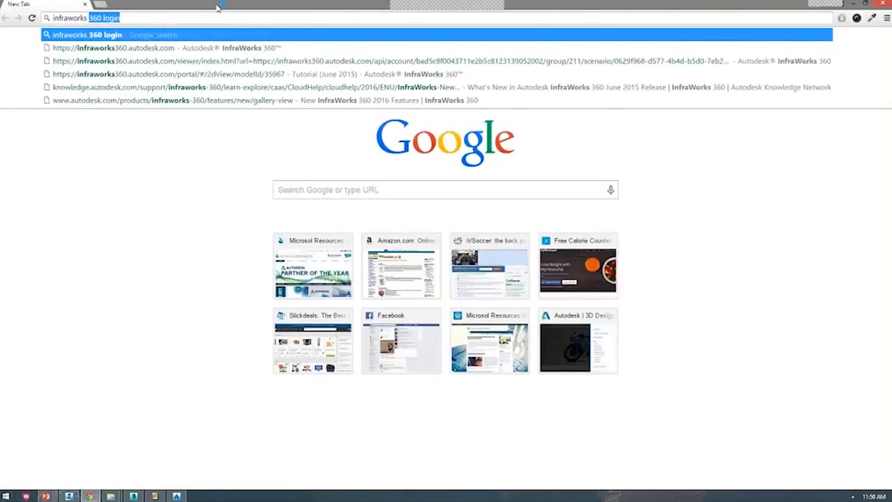
text( june release 2)
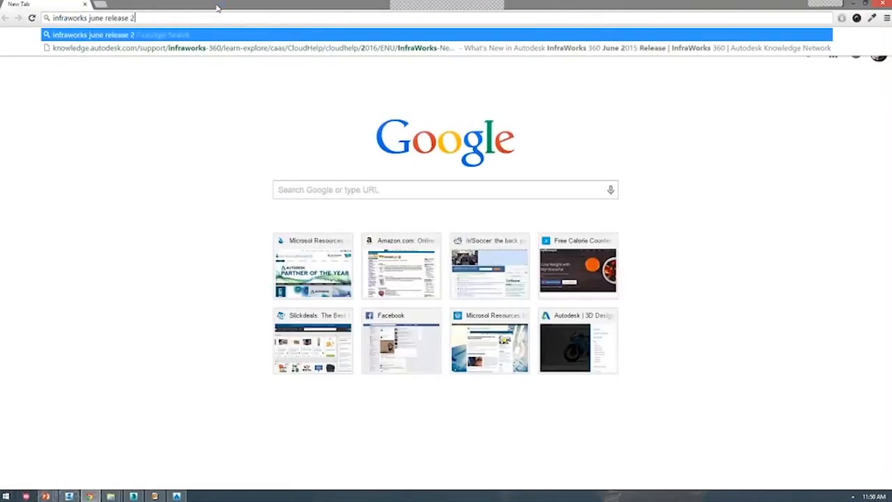
text(015)
key(Return)
click(132, 133)
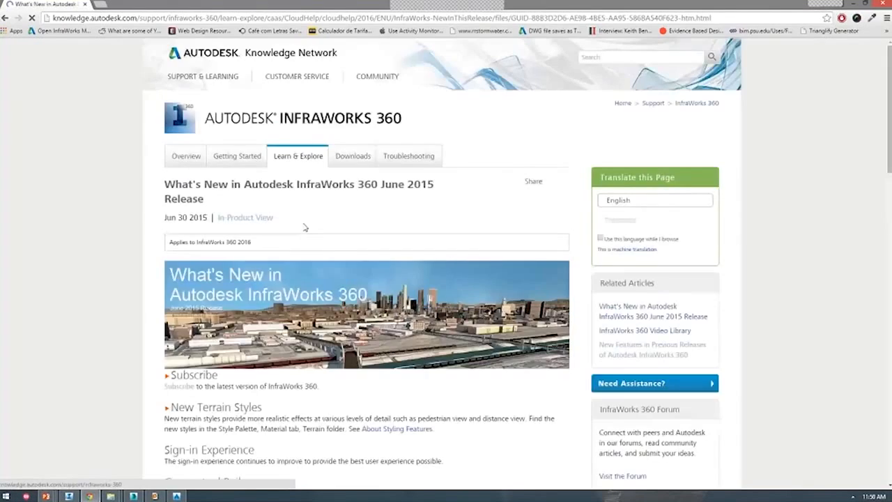
scroll(295, 243, down, 3)
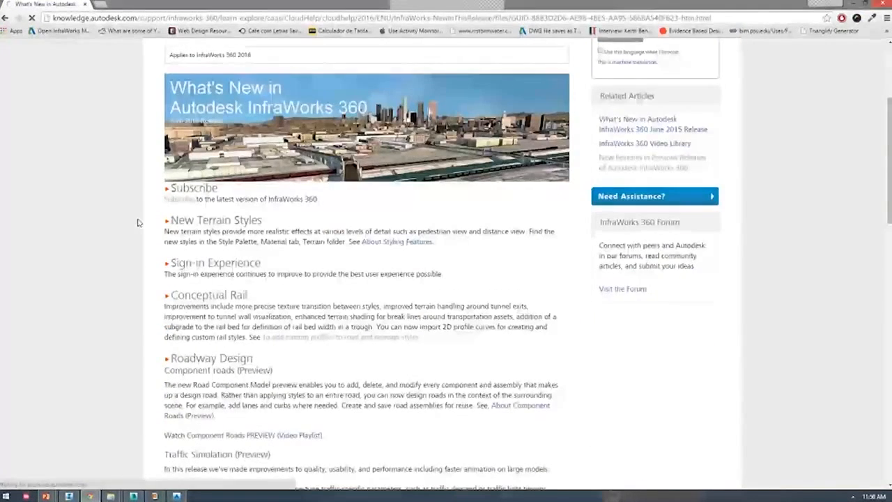
Switch to the June 2015 Release slide in the presentation and return to the InfraWorks model
key(alt+Tab)
key(alt+Tab)
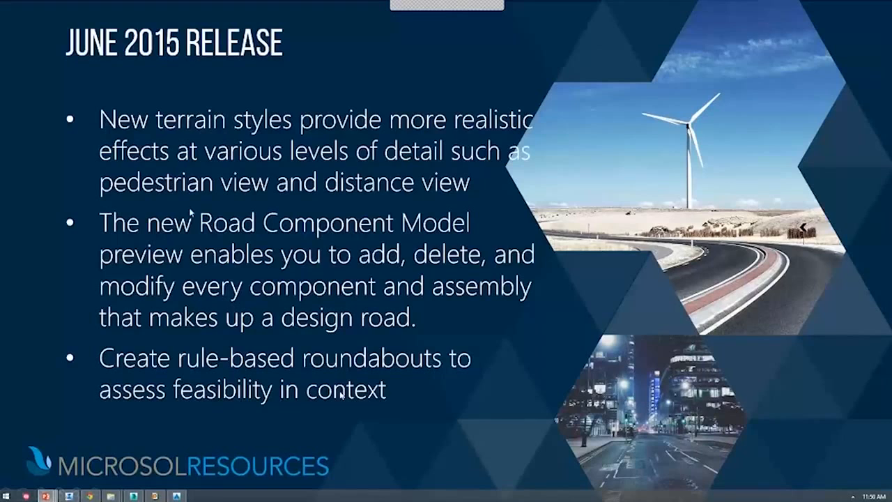
key(alt+Tab)
key(alt+Tab)
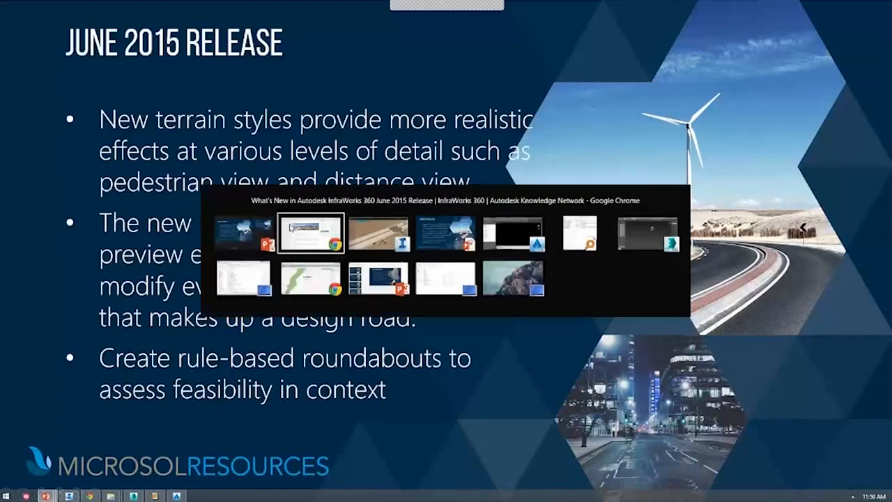
Apply the "Sidewalk and..." road style from the Street catalog to the divided main road
scroll(380, 249, down, 5)
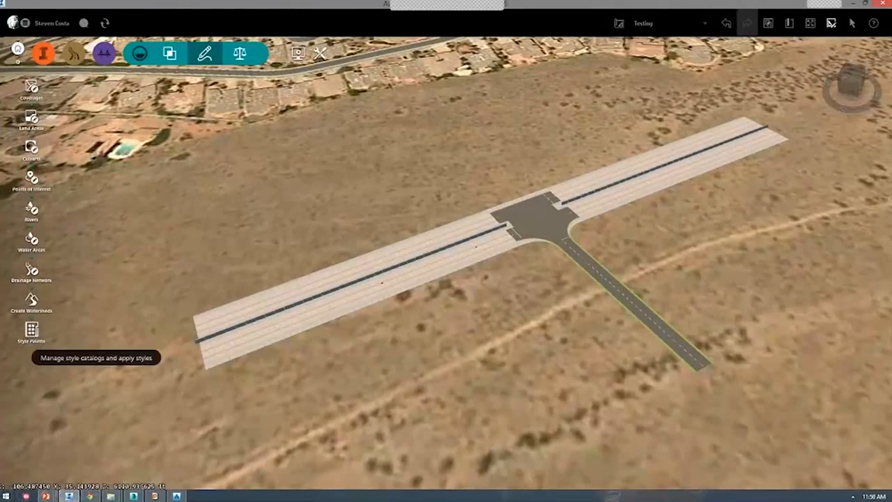
click(32, 331)
click(616, 440)
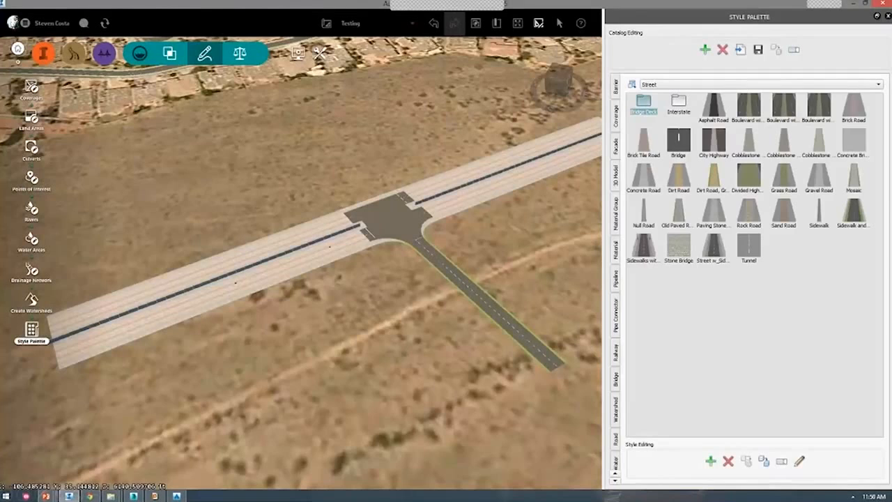
drag(853, 213, 441, 196)
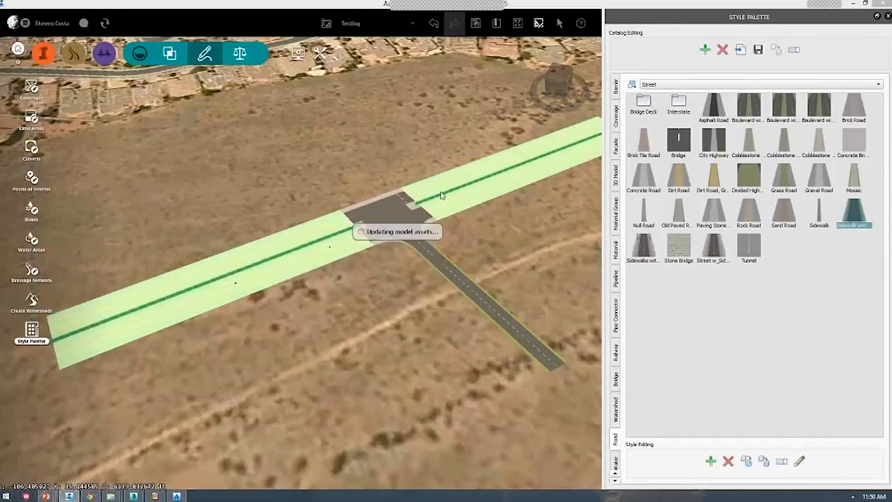
Switch the road intersection to Geometry edit mode and change its junction type to Roundabout
scroll(418, 202, up, 5)
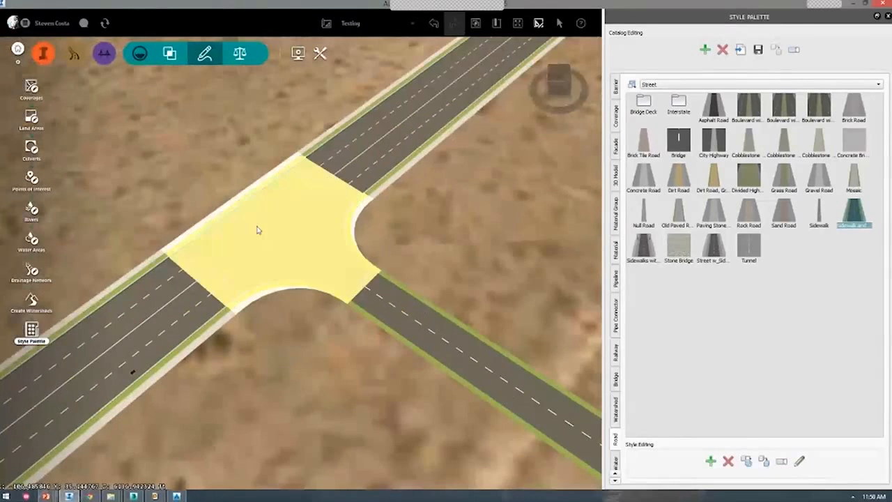
click(257, 230)
click(531, 125)
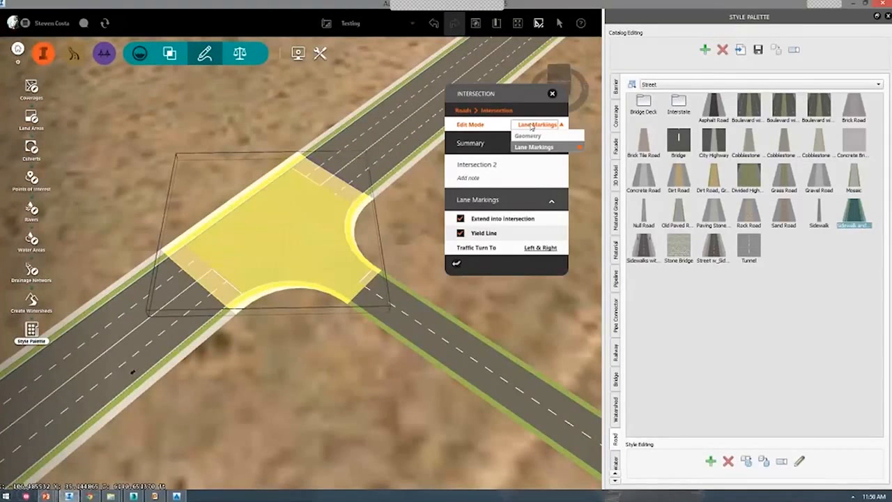
click(528, 135)
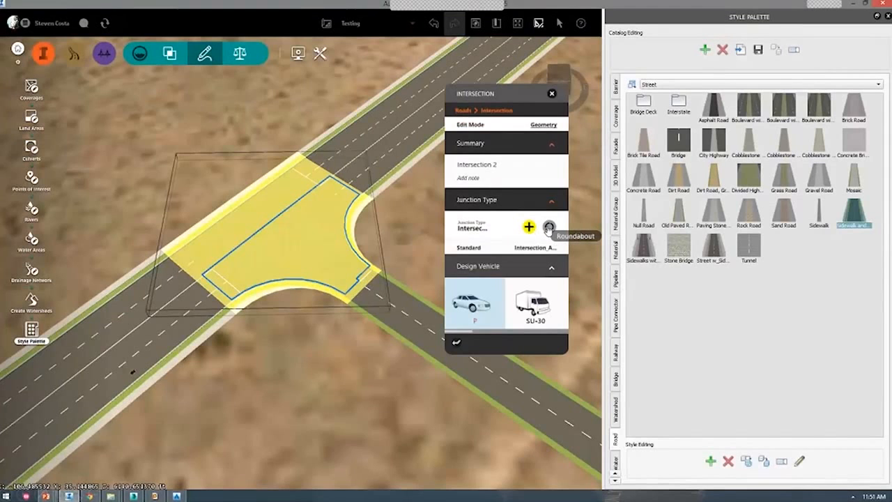
click(548, 227)
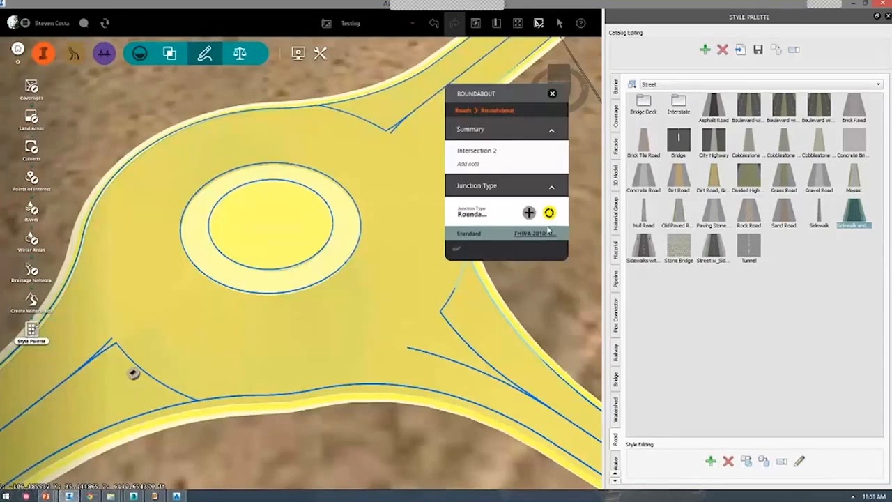
Set the roundabout's standard to FHWA 2000: Urban Single Lane Roundabout
click(397, 453)
drag(397, 453, 406, 376)
click(363, 328)
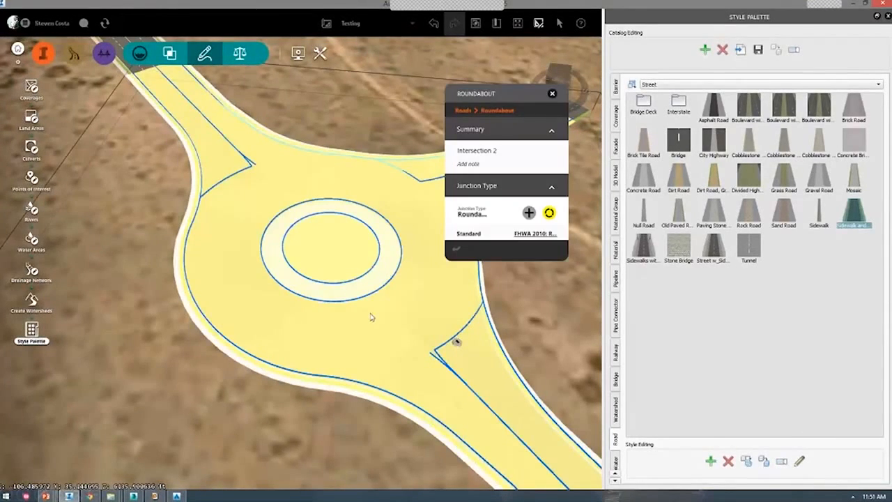
click(534, 233)
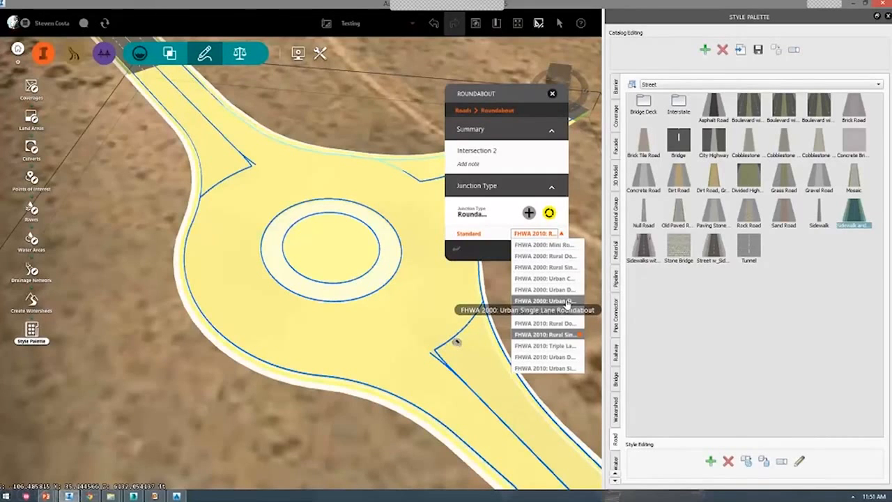
click(567, 301)
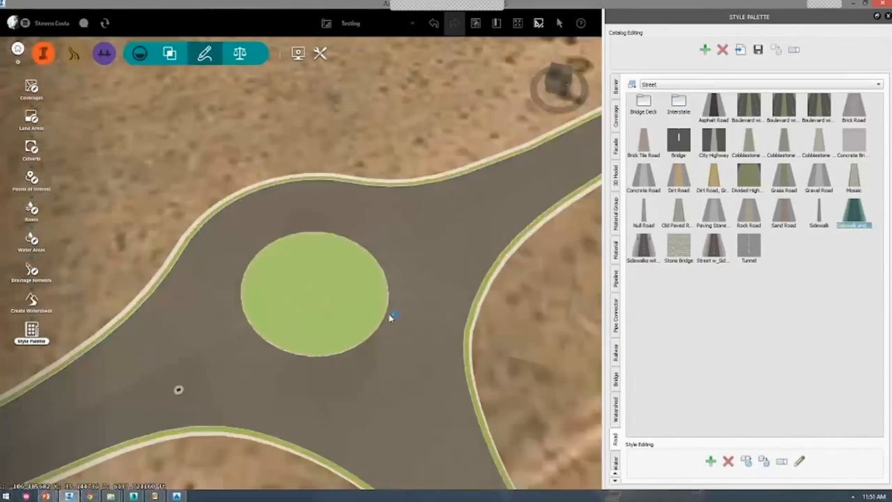
Inspect the restyled roundabout from a wider angle and change its junction type back to Intersection
click(390, 317)
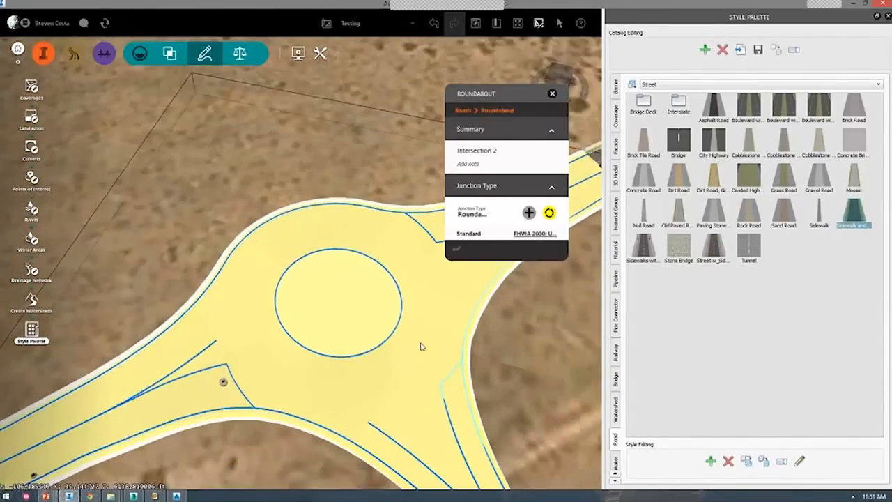
scroll(421, 347, down, 3)
middle_drag(421, 347, 314, 308)
drag(361, 307, 390, 318)
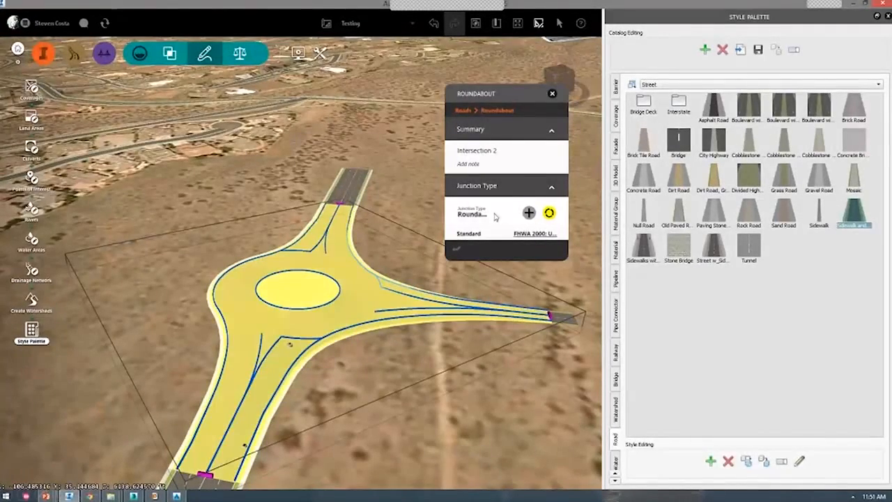
click(528, 213)
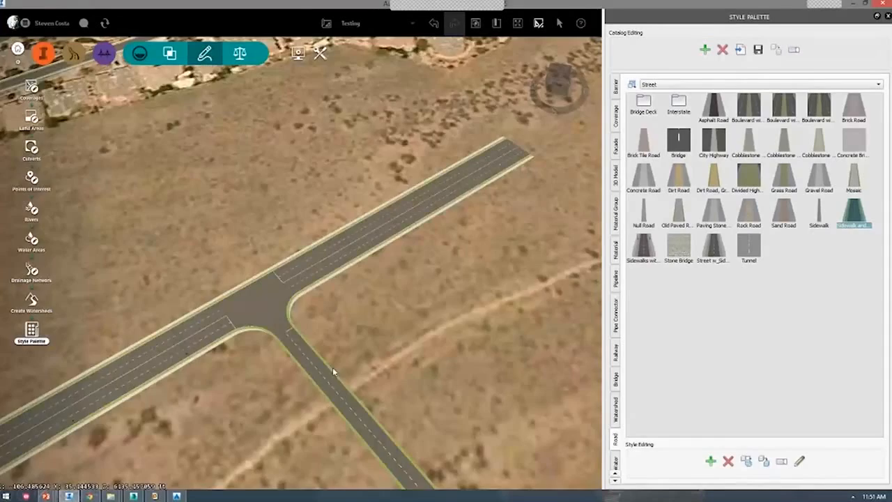
Draw a curved component road about 492 ft long, branching off near the side road's end, with the Four Lane Undivided assembly
scroll(332, 370, up, 4)
drag(348, 281, 297, 226)
drag(472, 376, 379, 394)
scroll(388, 309, down, 3)
scroll(478, 274, down, 2)
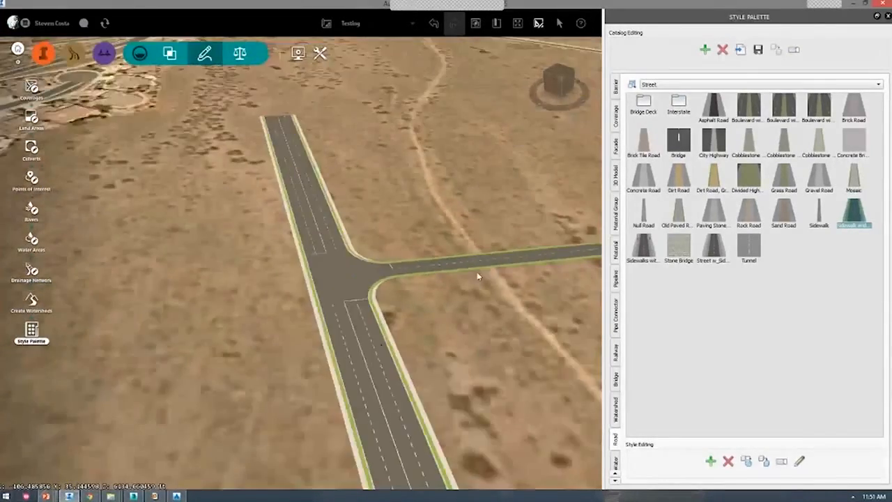
drag(478, 274, 235, 32)
click(73, 54)
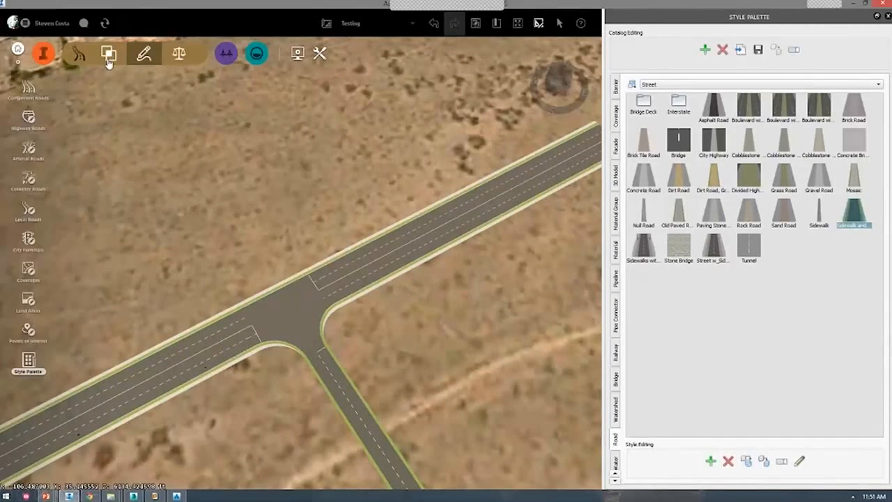
click(31, 89)
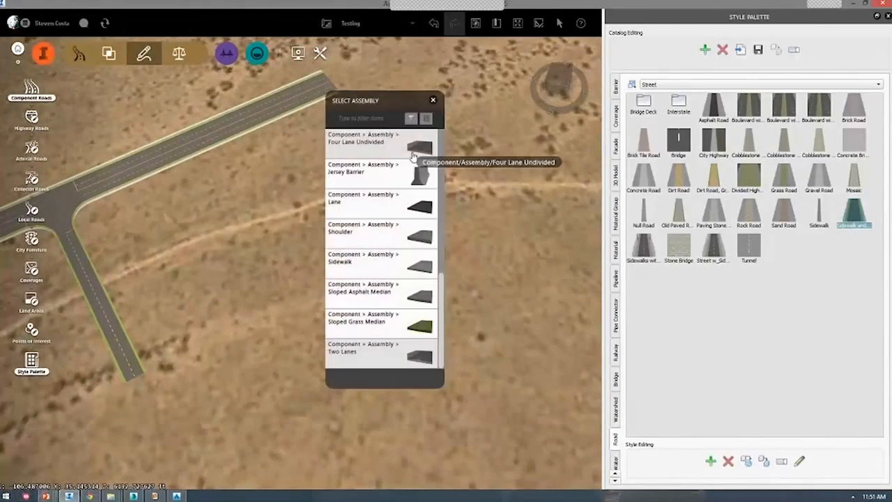
click(414, 155)
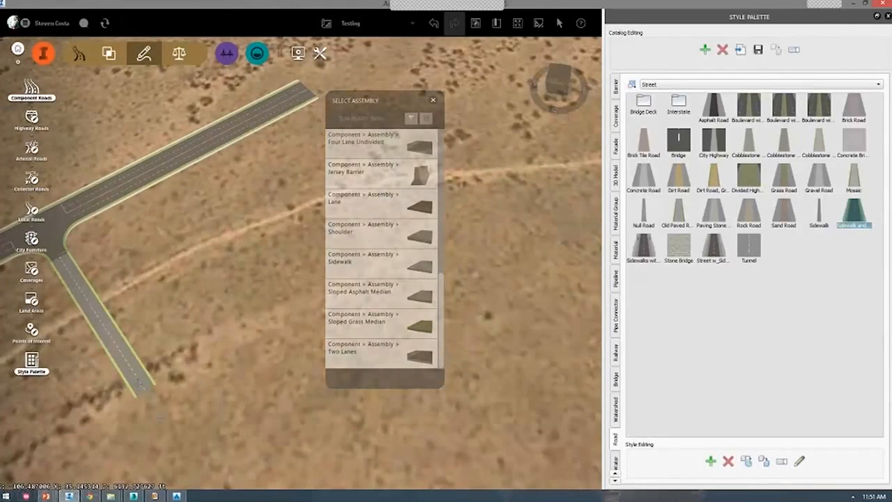
click(126, 358)
click(362, 207)
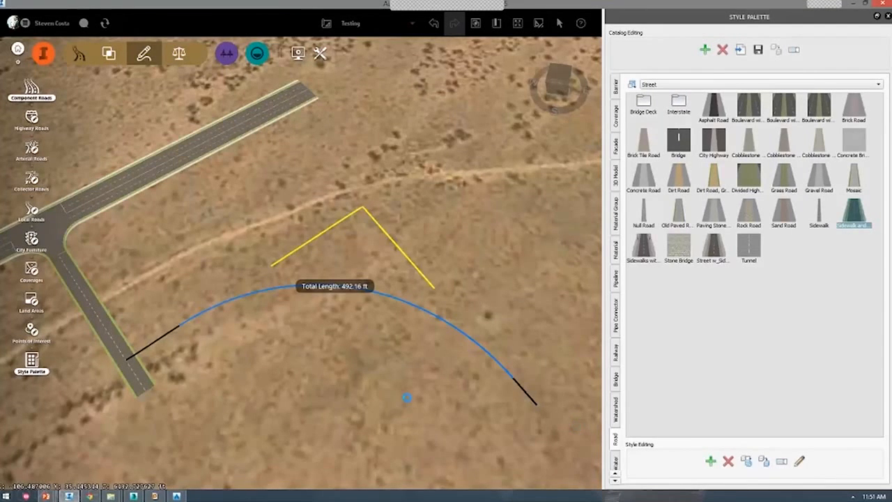
double_click(537, 405)
click(246, 359)
Examine the curved road in Geometry edit mode and the editing options for its lane beside the centerline
scroll(295, 302, up, 3)
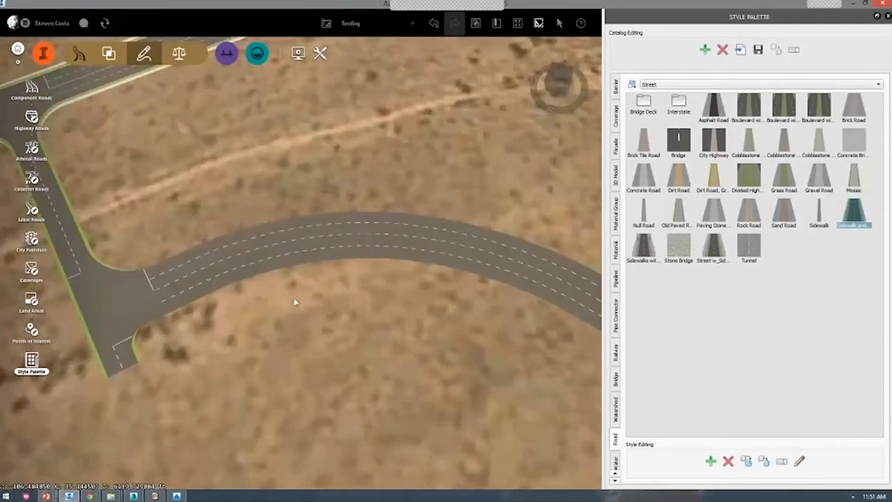
scroll(295, 302, up, 2)
middle_drag(265, 304, 293, 268)
click(270, 261)
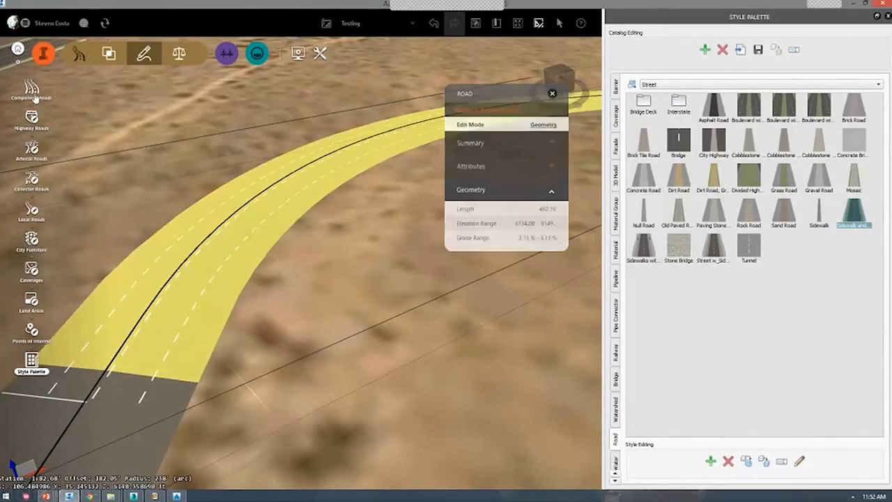
click(543, 125)
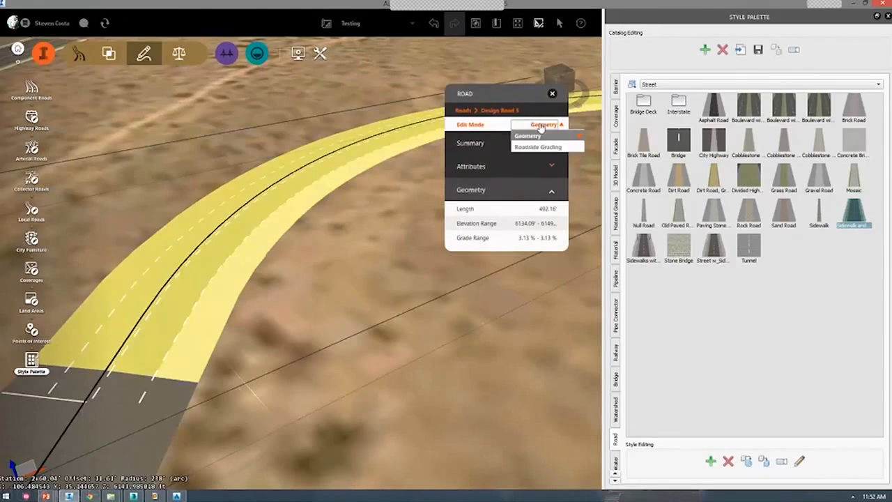
click(527, 136)
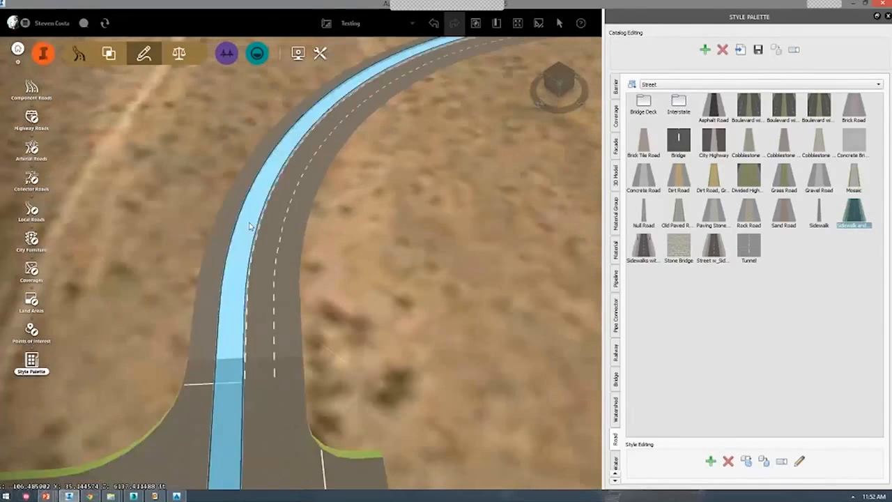
right_click(249, 226)
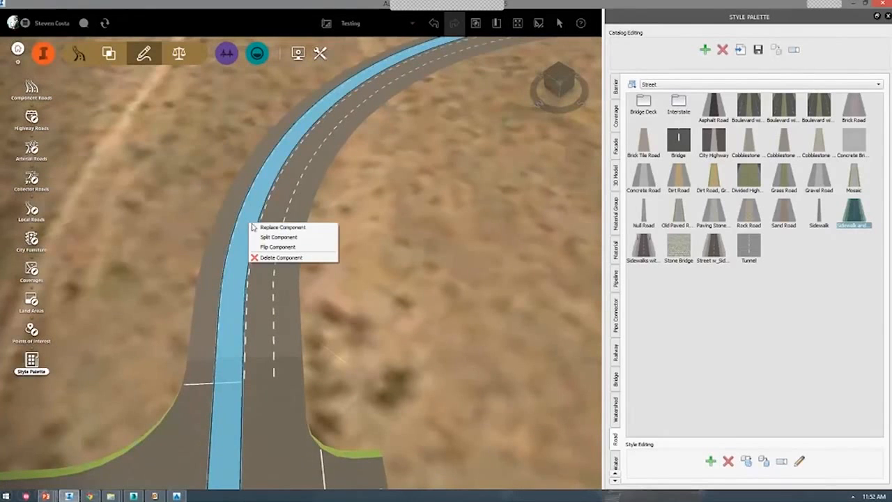
key(Escape)
key(Escape)
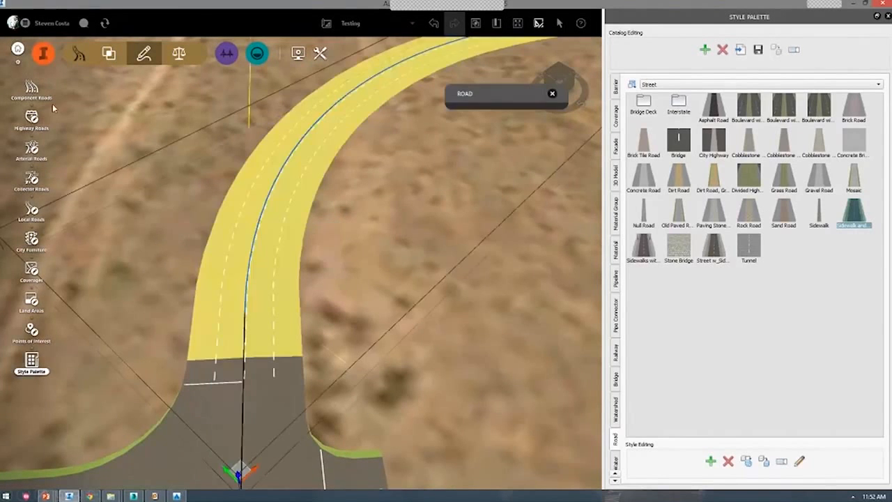
click(32, 91)
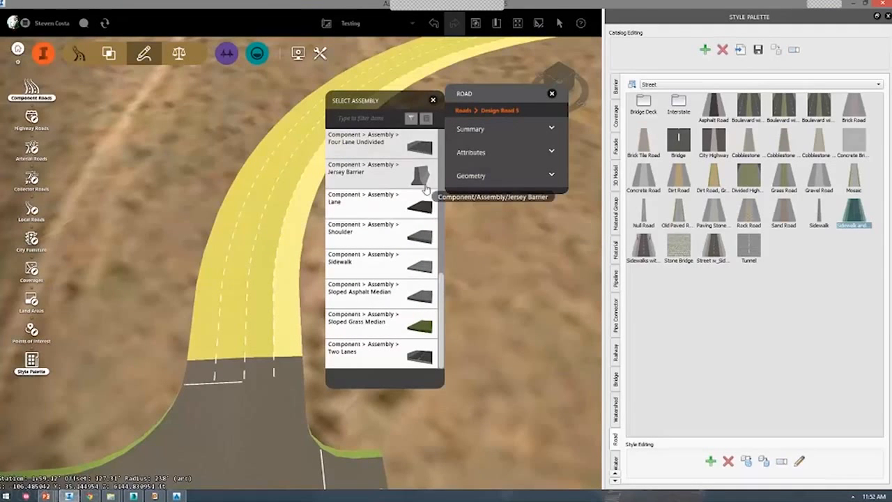
click(337, 218)
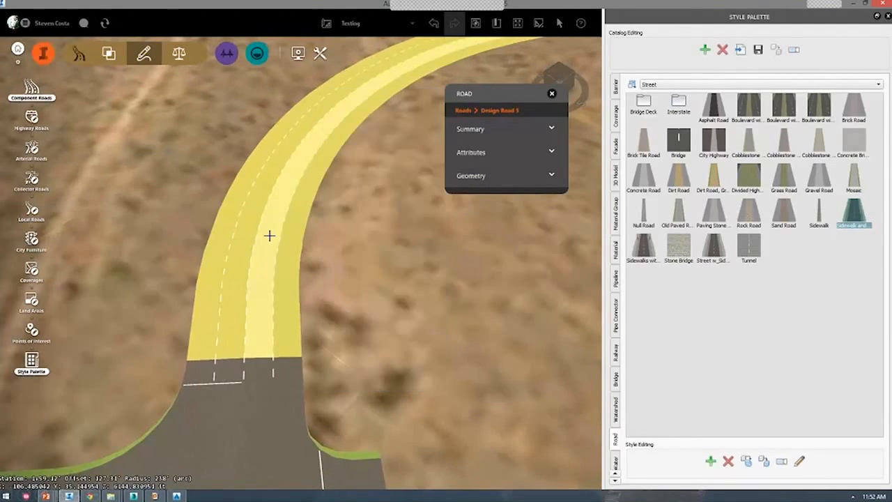
key(Escape)
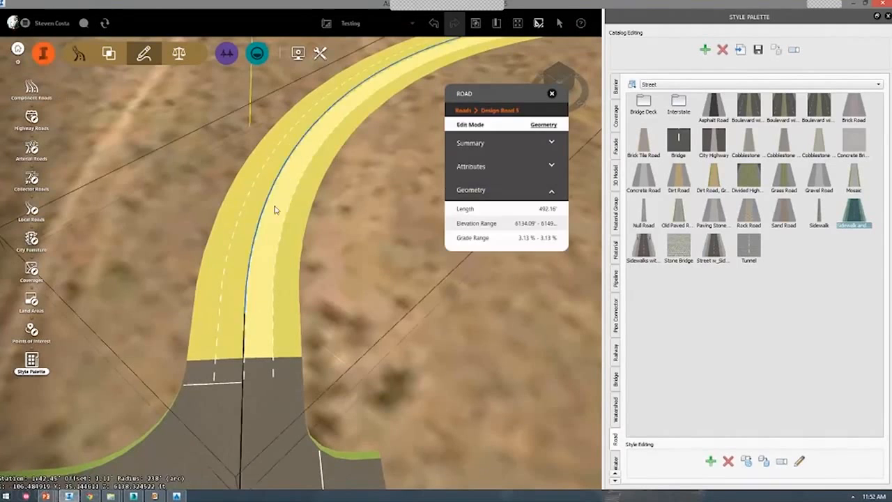
key(Escape)
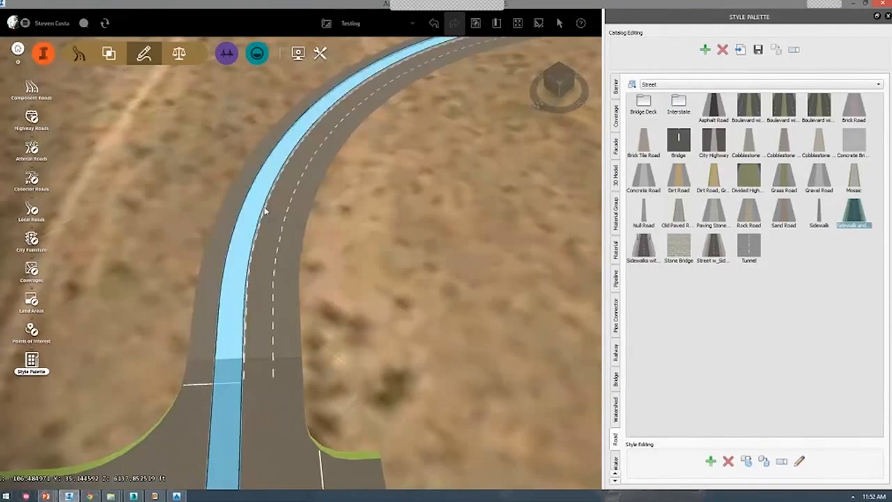
Replace the curved road's lane beside the centerline with the Jersey Barrier component style
right_click(266, 209)
click(293, 213)
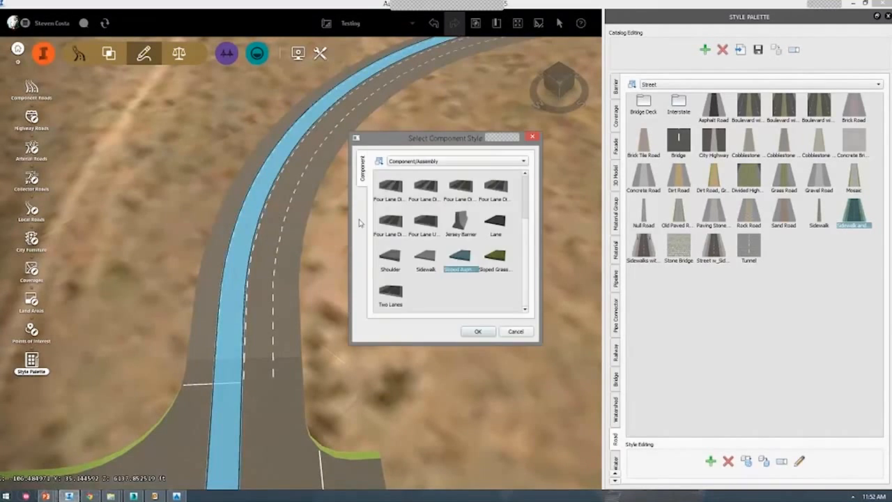
double_click(460, 223)
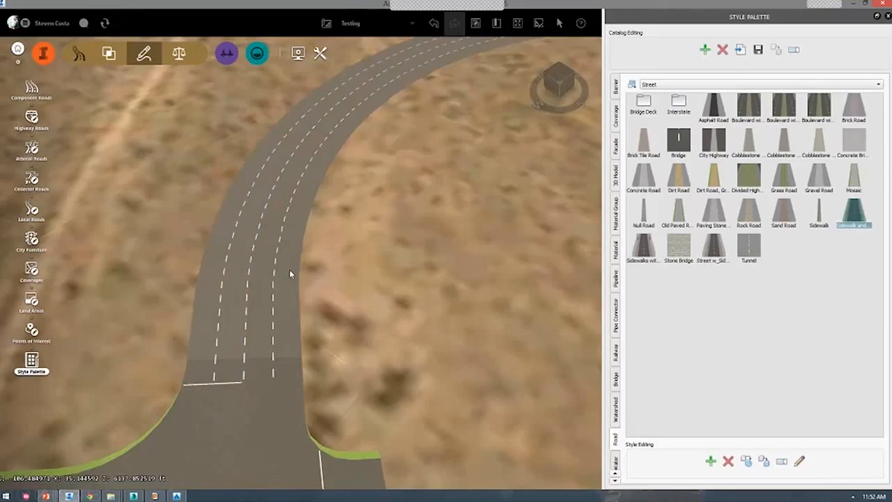
click(353, 254)
drag(306, 251, 323, 293)
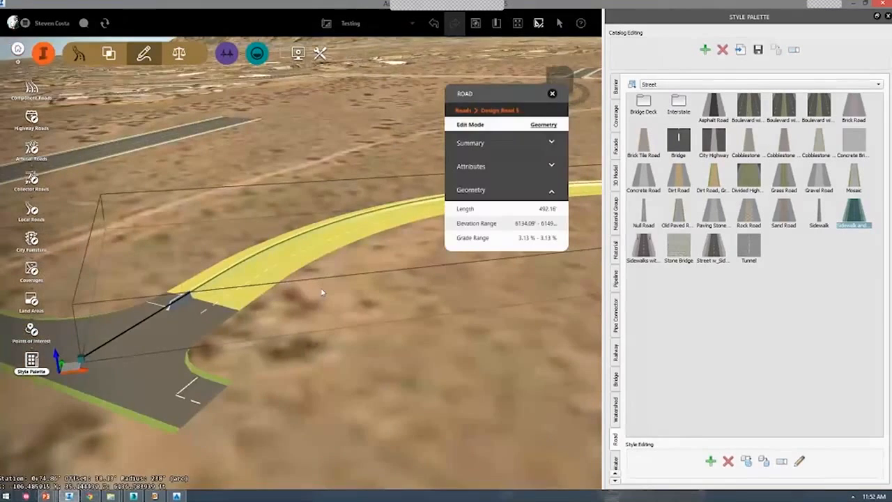
key(Escape)
Select the outer lane on the inside of the curved road's bend and bring up its Lane properties
scroll(255, 309, up, 2)
click(266, 322)
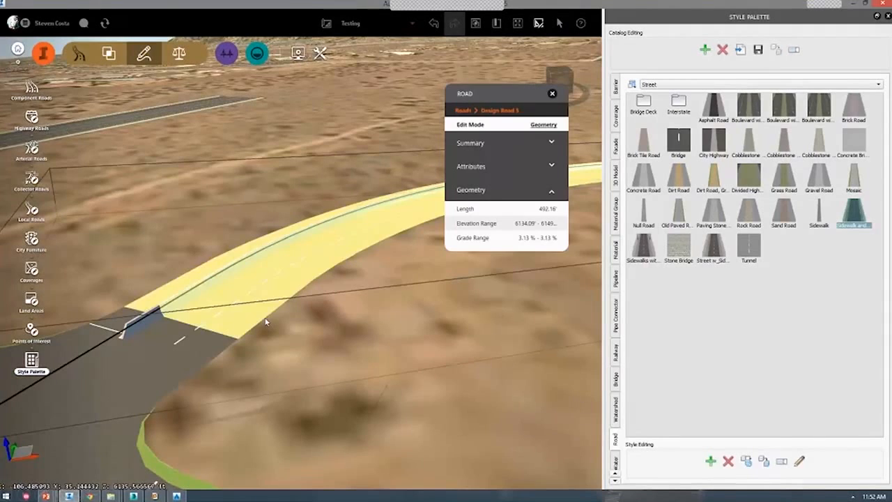
click(542, 124)
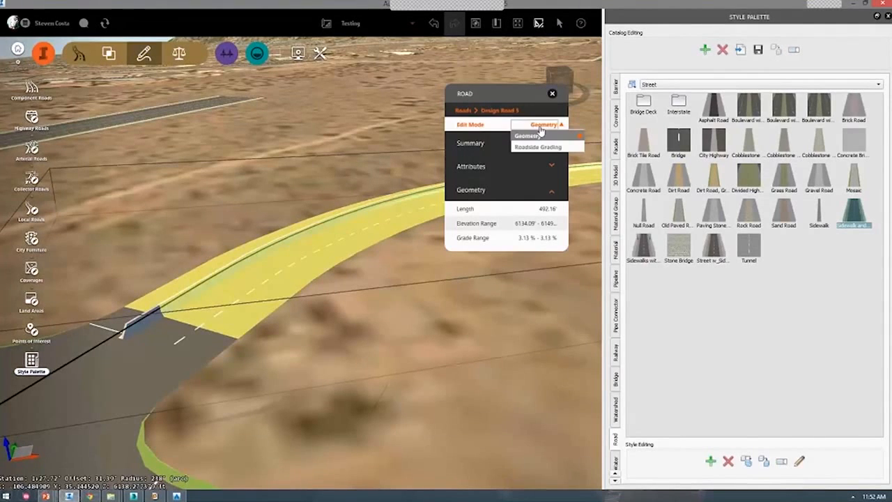
click(314, 275)
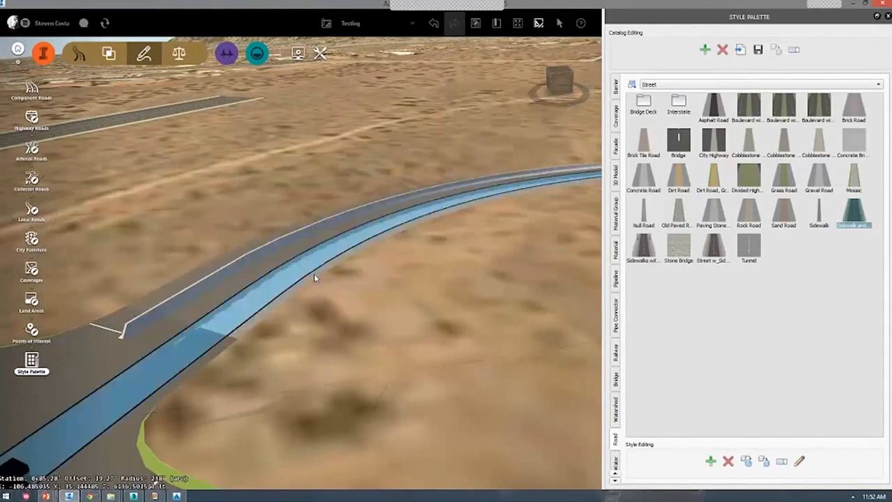
drag(314, 275, 323, 305)
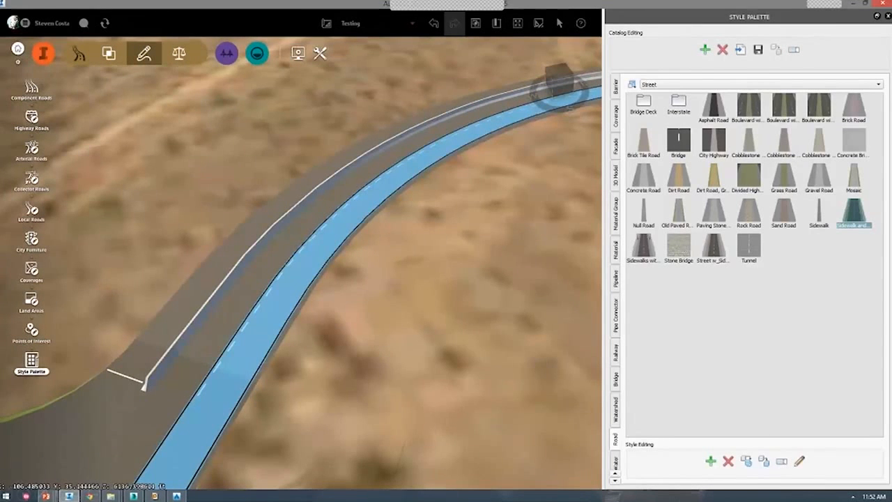
drag(457, 222, 168, 101)
Set the outer lane's material to "Surface Cob..." from Material/Roadway and inspect the lane up close
click(189, 141)
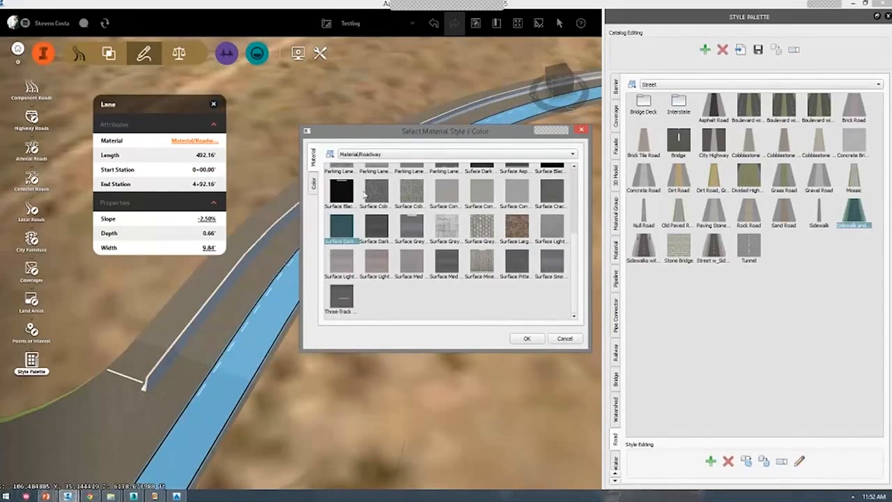
click(377, 194)
click(527, 338)
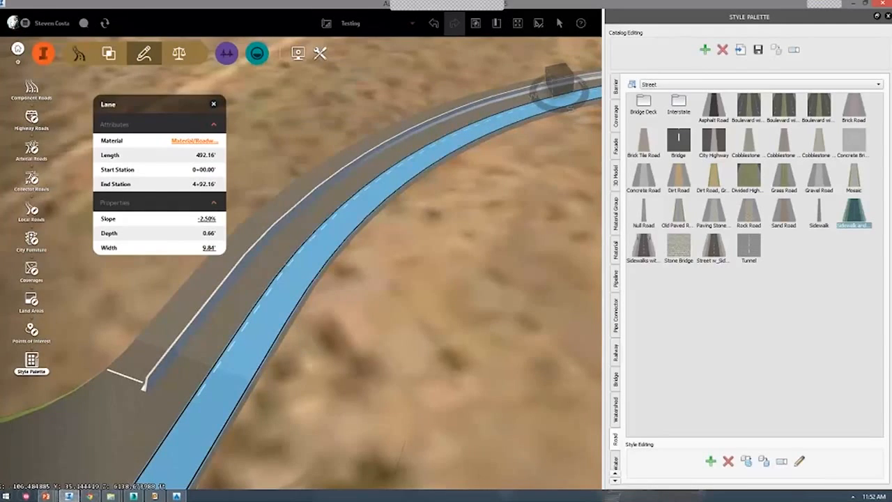
key(Escape)
key(Escape)
scroll(352, 267, up, 5)
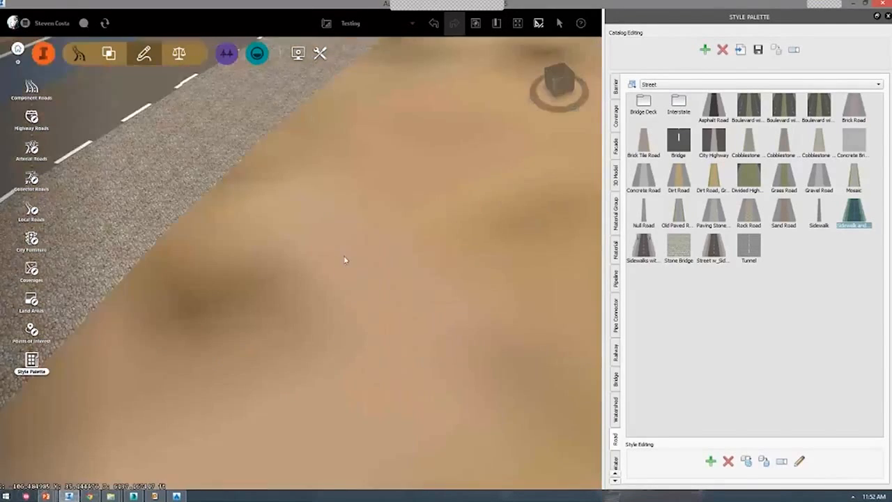
scroll(321, 253, down, 3)
middle_drag(320, 253, 464, 280)
drag(405, 300, 363, 249)
scroll(361, 247, down, 3)
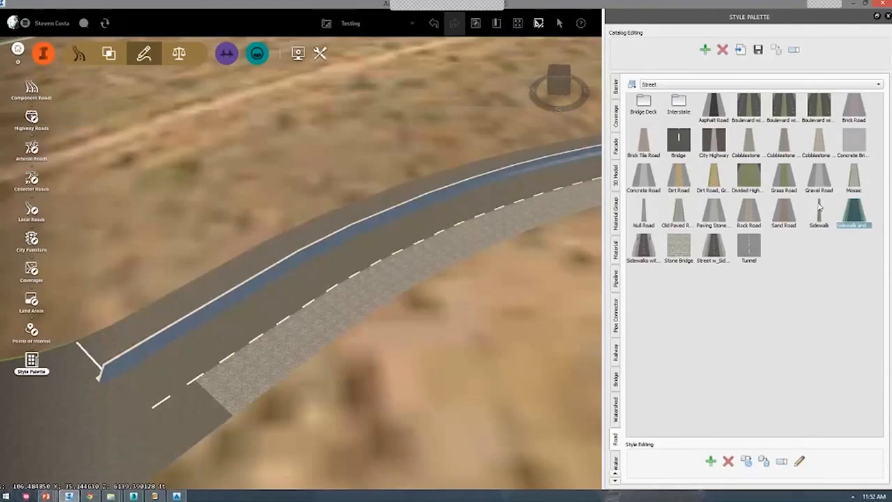
Switch to the slide presentation, advance to the June 2015 Release slide on drainage, abutments and traffic, and return to InfraWorks 360
key(alt+Tab)
key(Right)
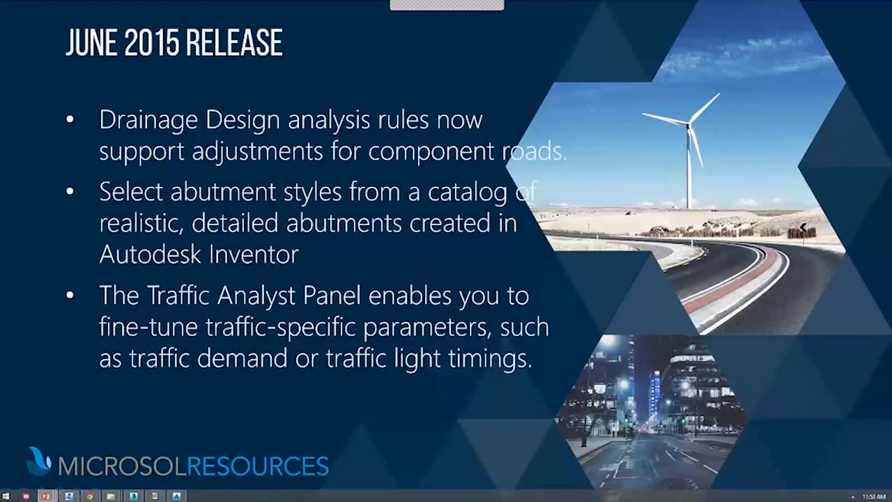
key(alt+Tab)
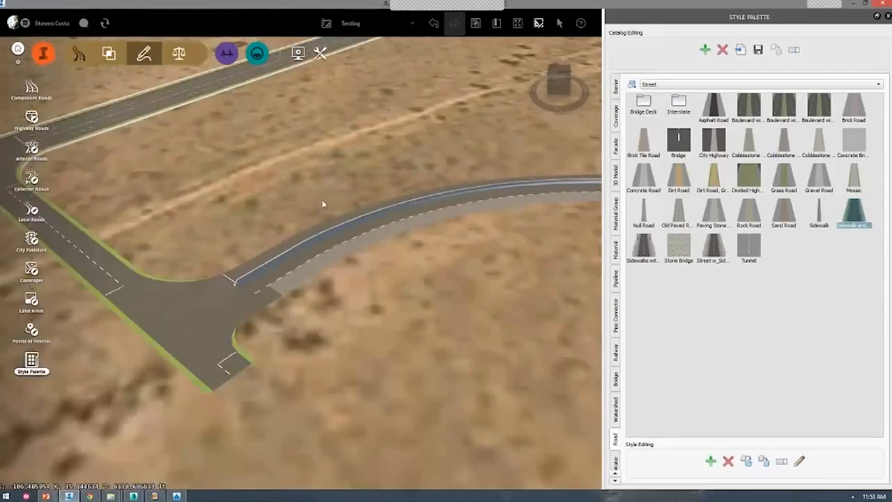
Check the Preview services listed on the home page and return to the road model
scroll(322, 199, down, 5)
drag(390, 149, 369, 272)
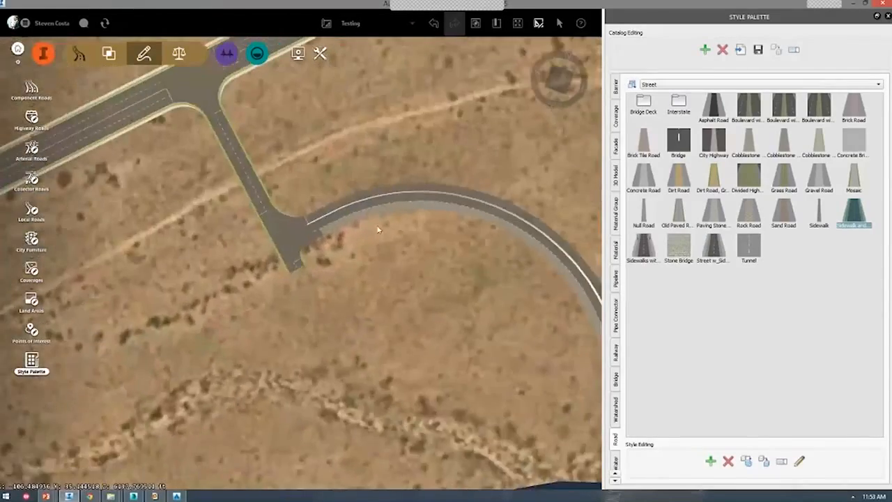
scroll(380, 202, down, 1)
middle_drag(300, 121, 388, 233)
click(18, 49)
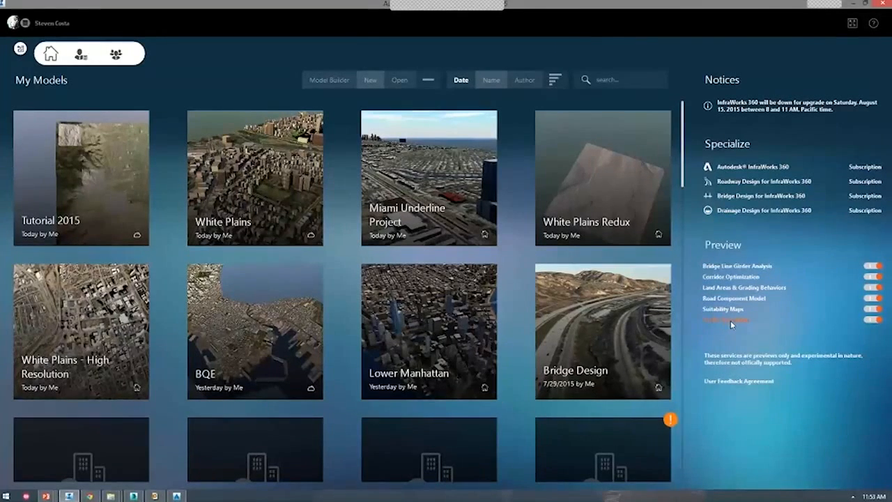
click(89, 141)
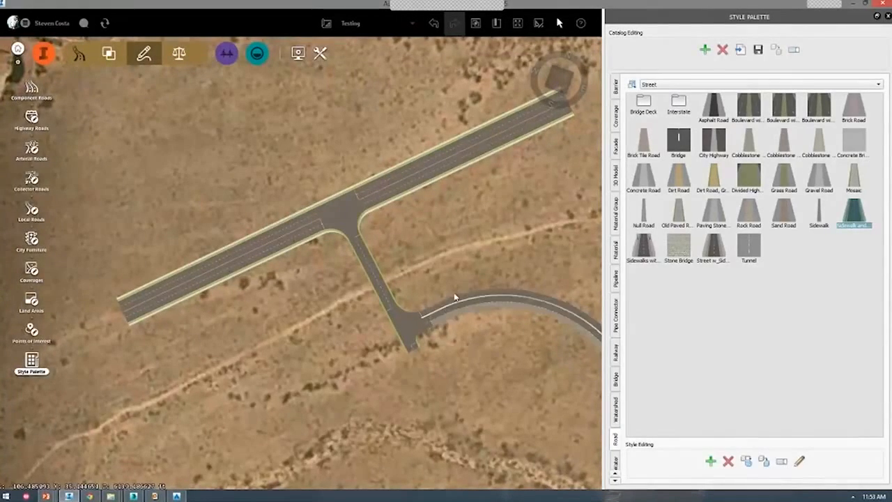
Delete the curved component road connected near the end of the side road
click(411, 344)
key(Delete)
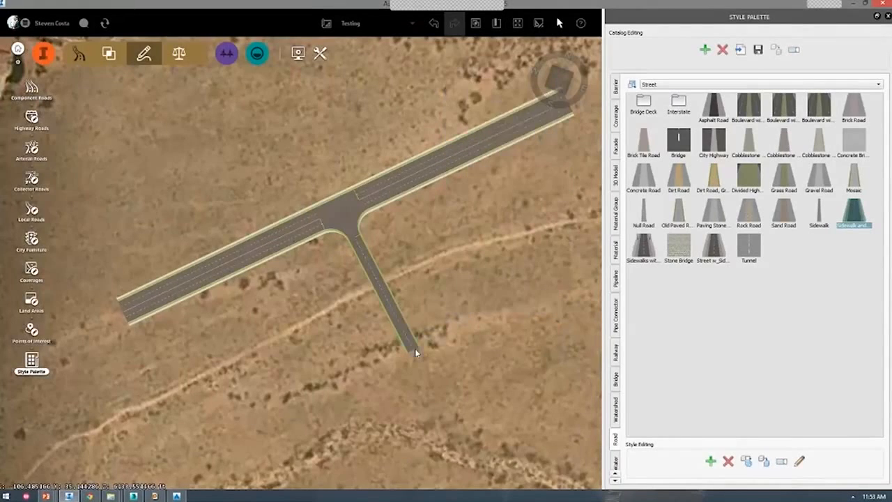
click(385, 278)
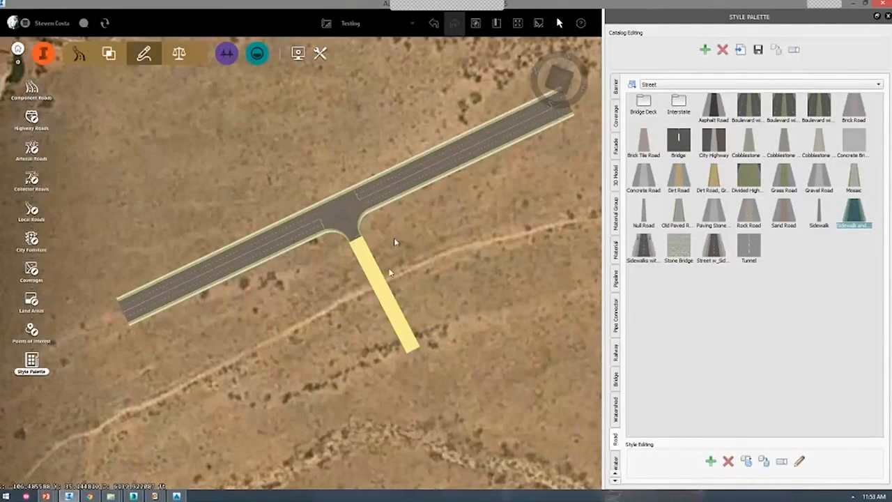
click(324, 156)
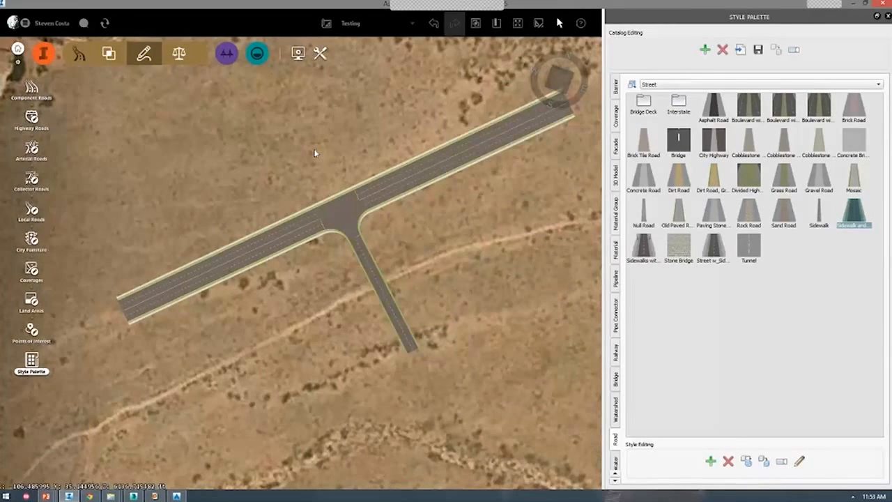
Create a new traffic study area for Traffic Simulation with a four-sided boundary enclosing the main component road and its side road
click(179, 53)
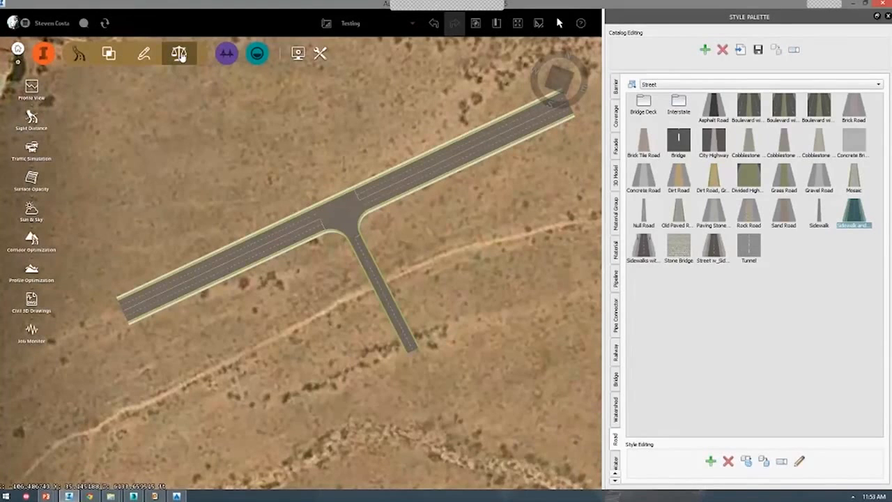
click(32, 150)
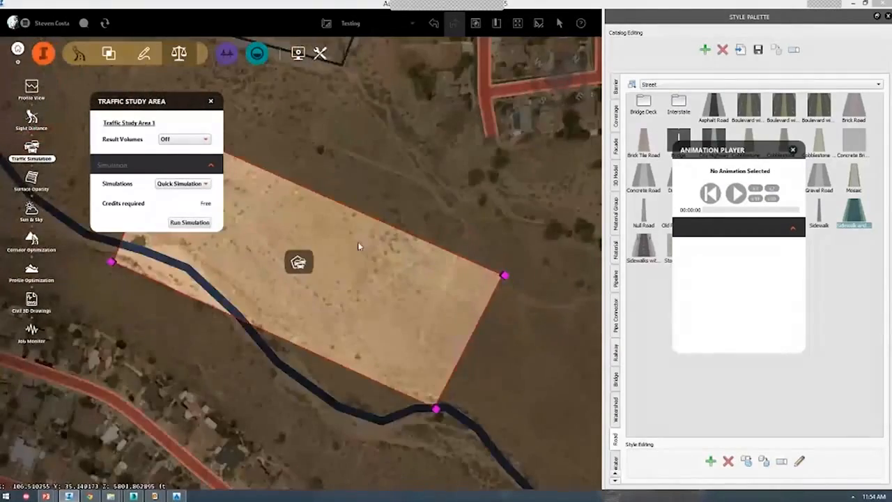
scroll(366, 241, down, 2)
right_click(279, 232)
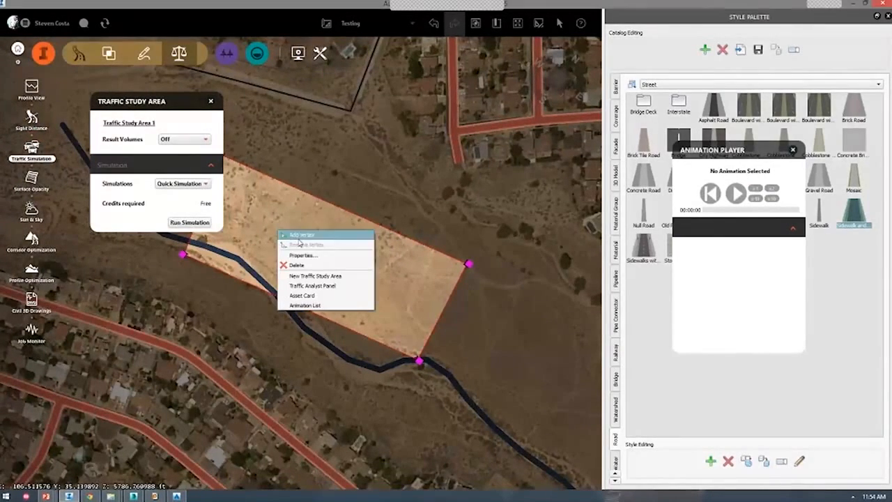
click(315, 276)
scroll(361, 209, down, 8)
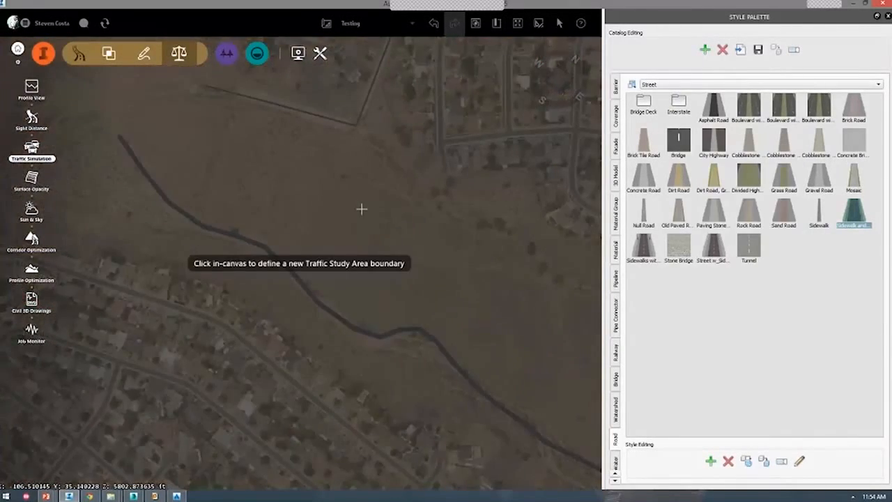
drag(381, 202, 265, 249)
scroll(362, 243, down, 6)
scroll(340, 348, up, 10)
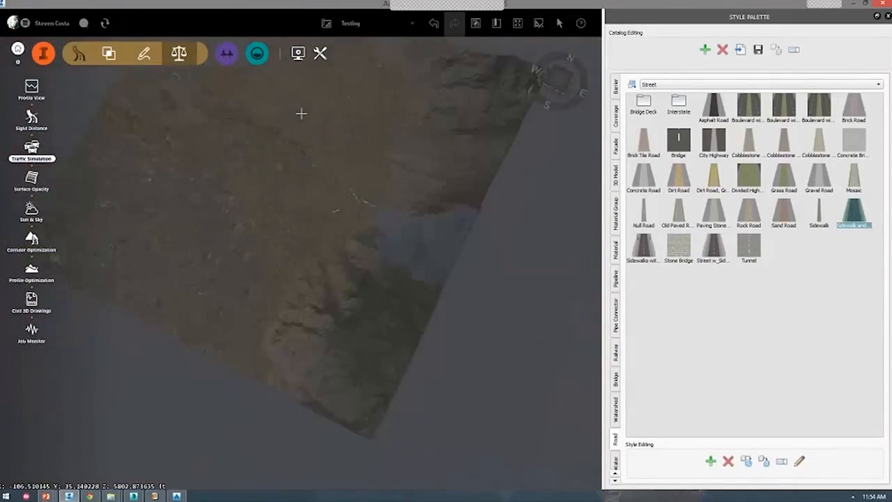
scroll(317, 277, up, 5)
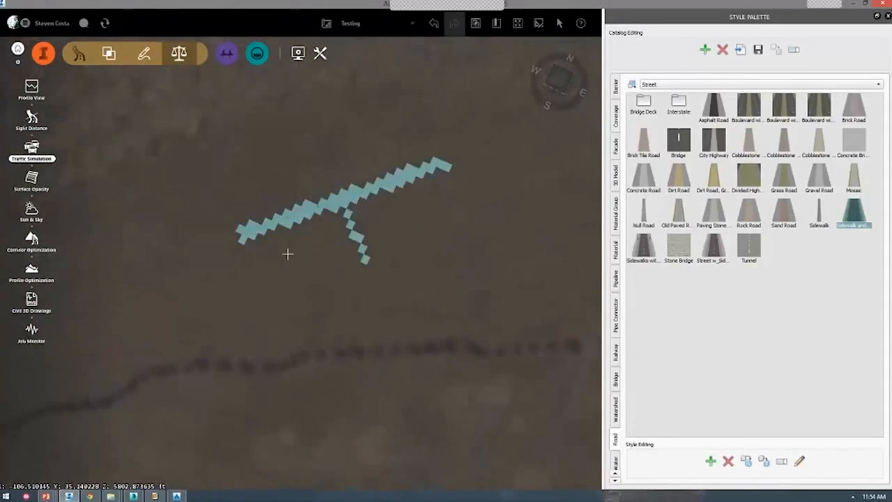
click(166, 197)
click(499, 93)
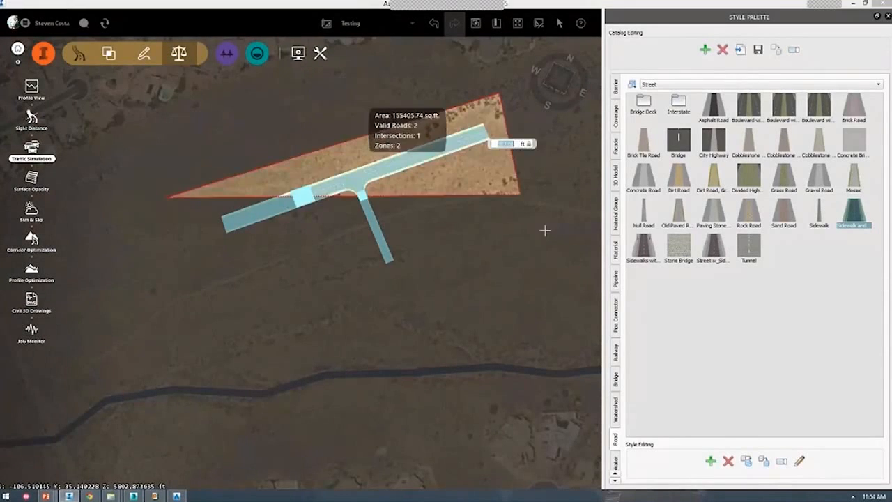
click(549, 256)
click(239, 321)
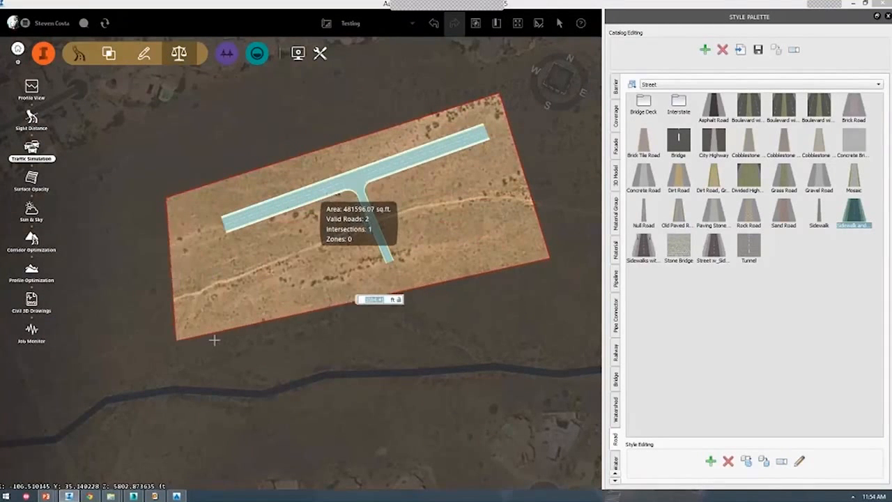
double_click(213, 340)
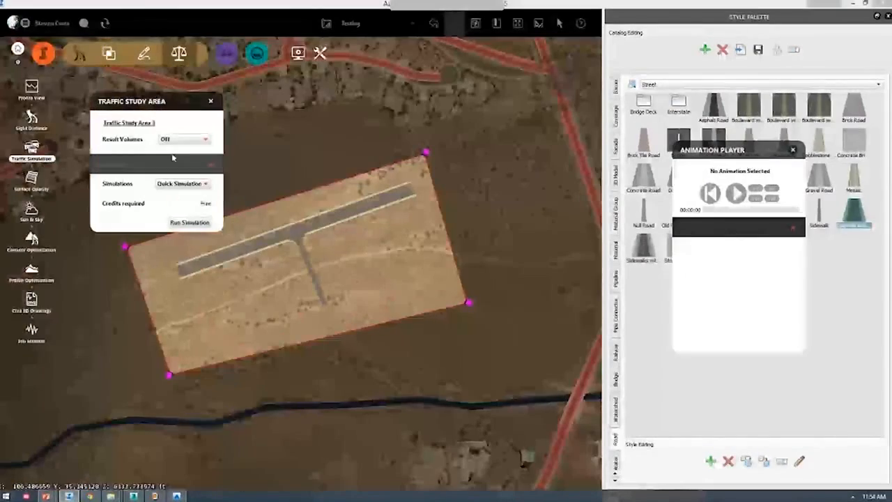
Try to open the Traffic Analyst Panel for the new study area, agreeing to transmit data to the cloud services
right_click(324, 221)
click(365, 276)
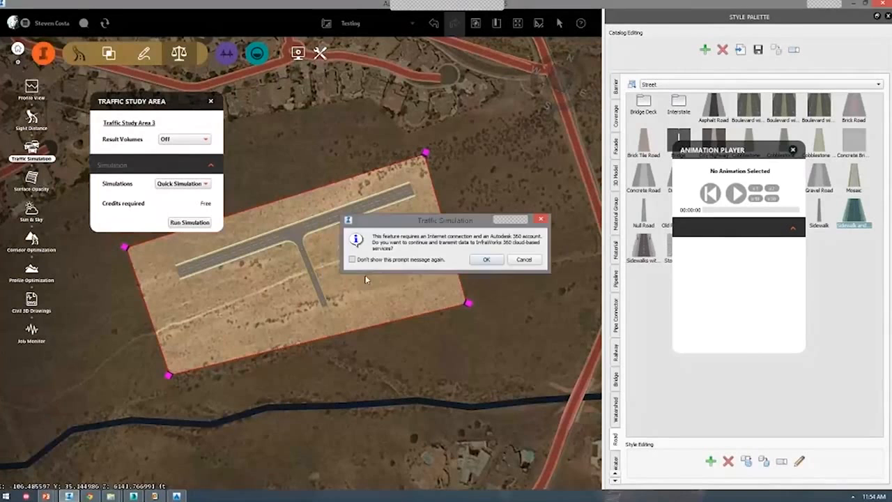
click(487, 260)
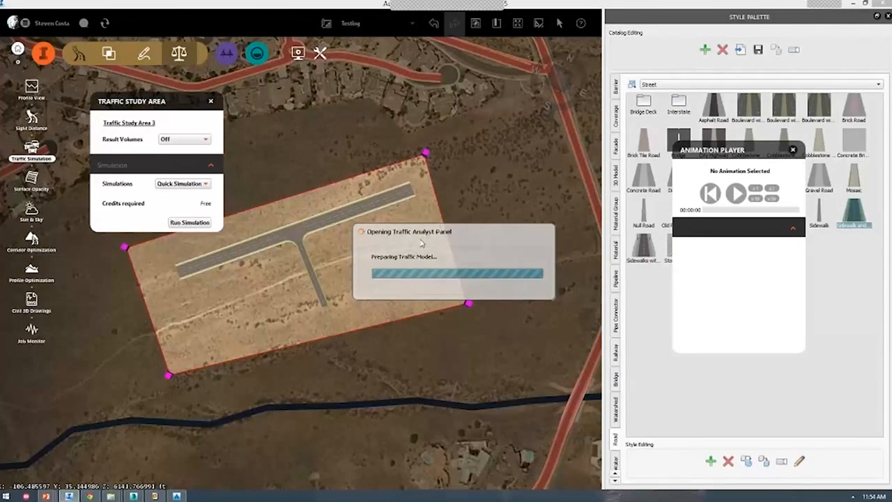
click(459, 258)
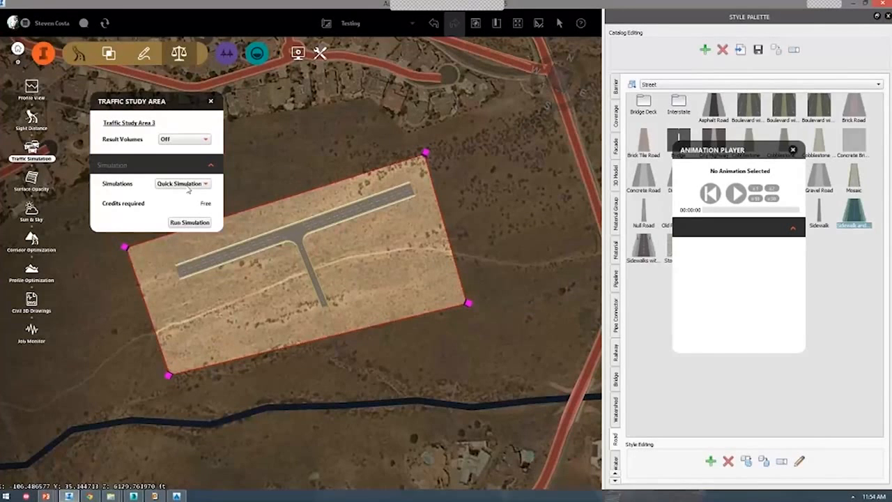
Retry opening the Traffic Analyst Panel for the same study area, agreeing to edit its traffic model in TAP
right_click(291, 238)
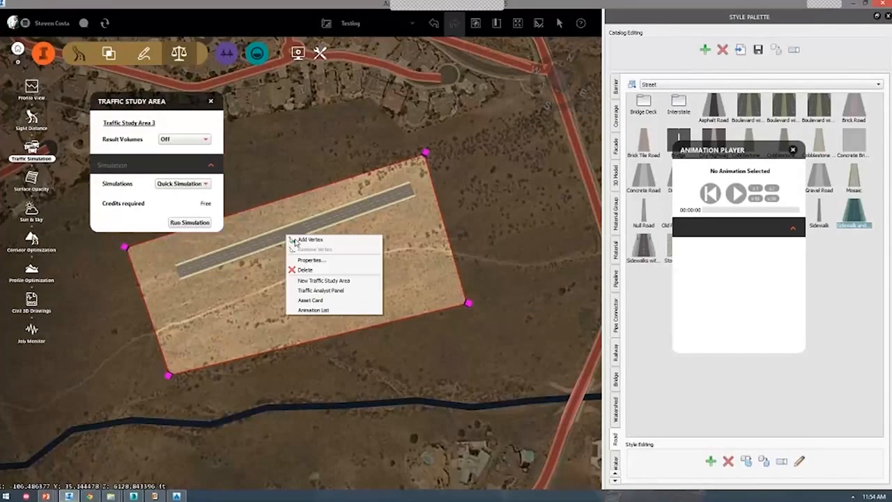
click(334, 292)
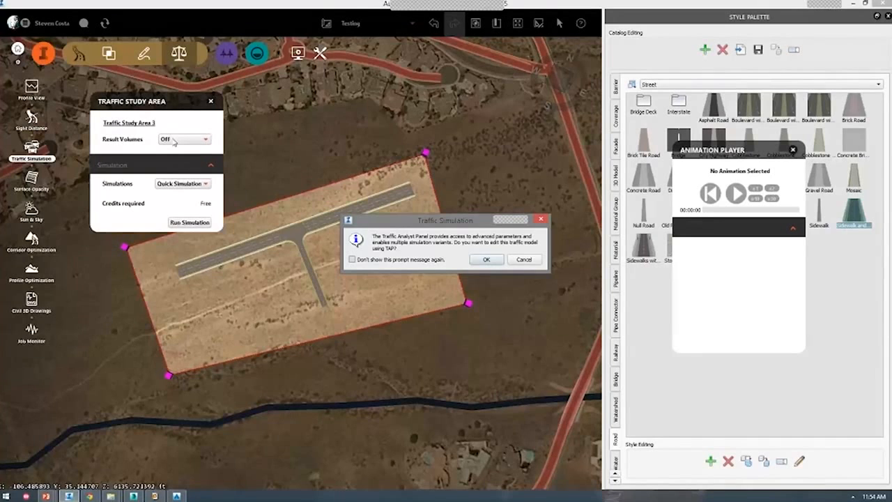
key(Return)
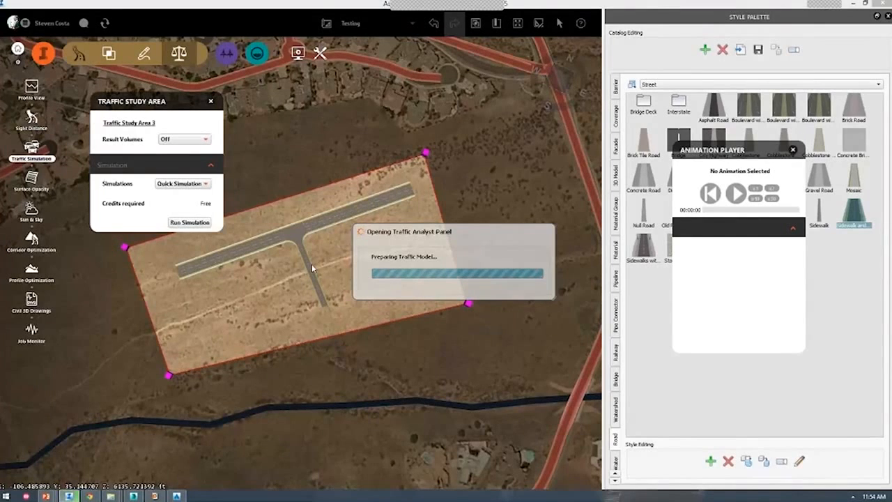
key(alt+Tab)
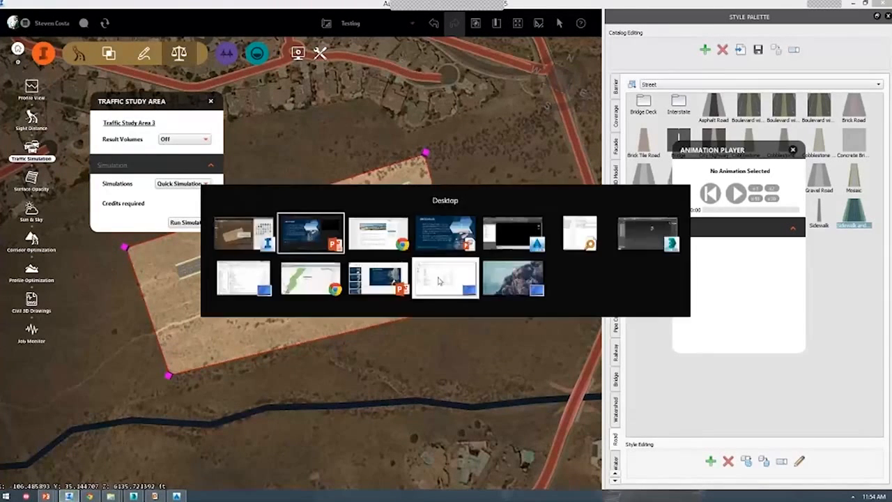
key(Escape)
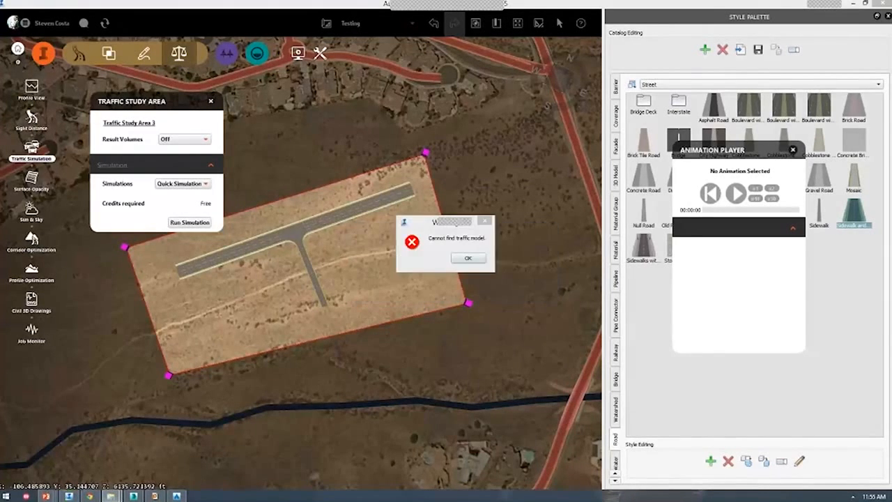
click(468, 258)
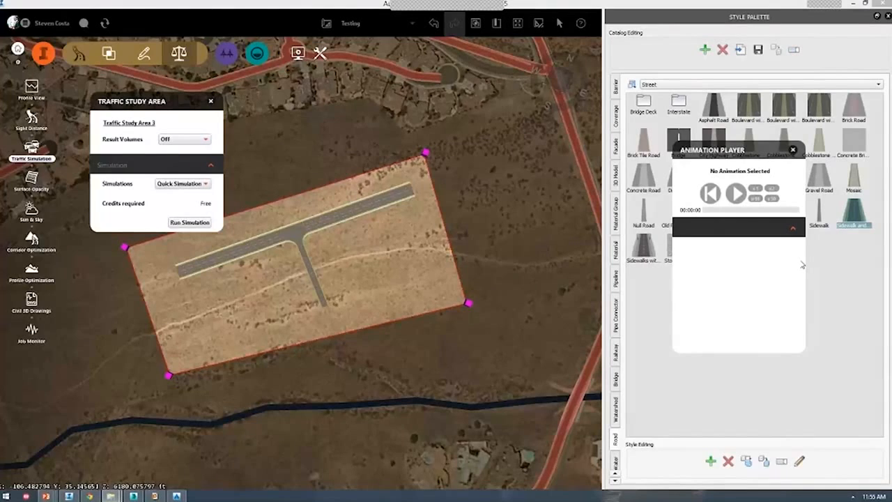
drag(269, 307, 360, 223)
scroll(413, 309, up, 3)
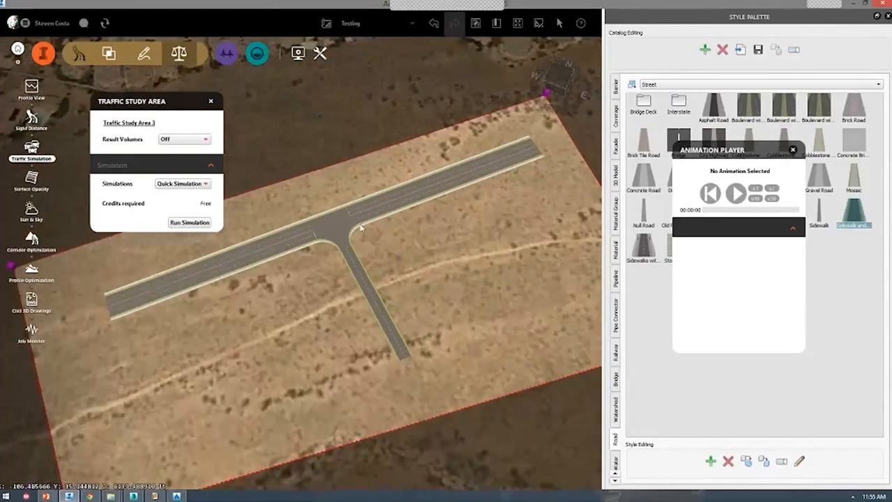
right_click(362, 228)
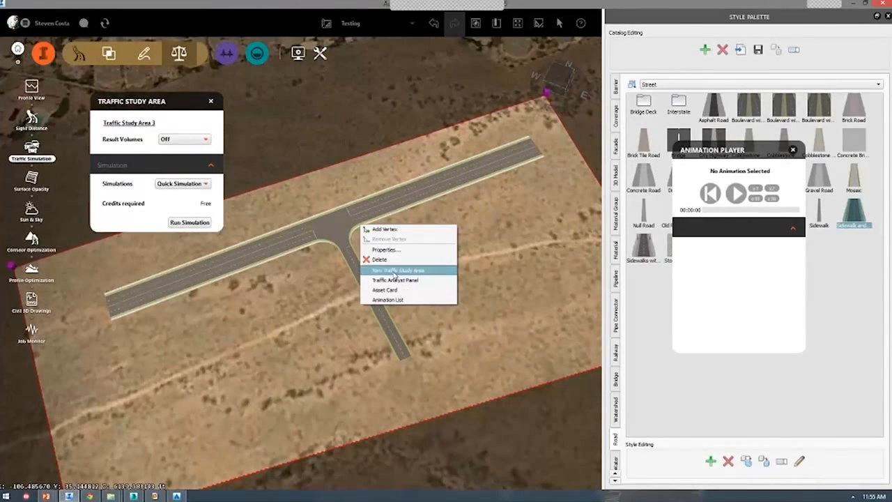
click(288, 265)
scroll(237, 286, down, 5)
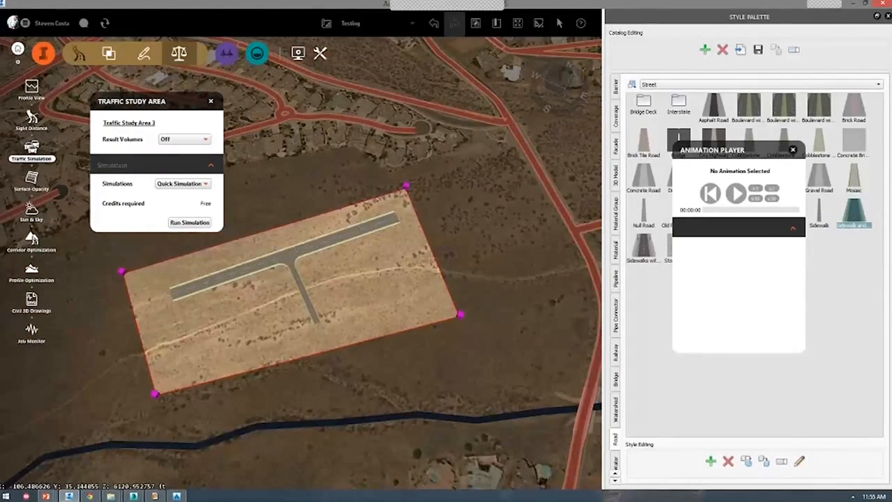
Delete the traffic study area around the component roads and the two older study areas beside the winding blue line
click(211, 102)
right_click(345, 256)
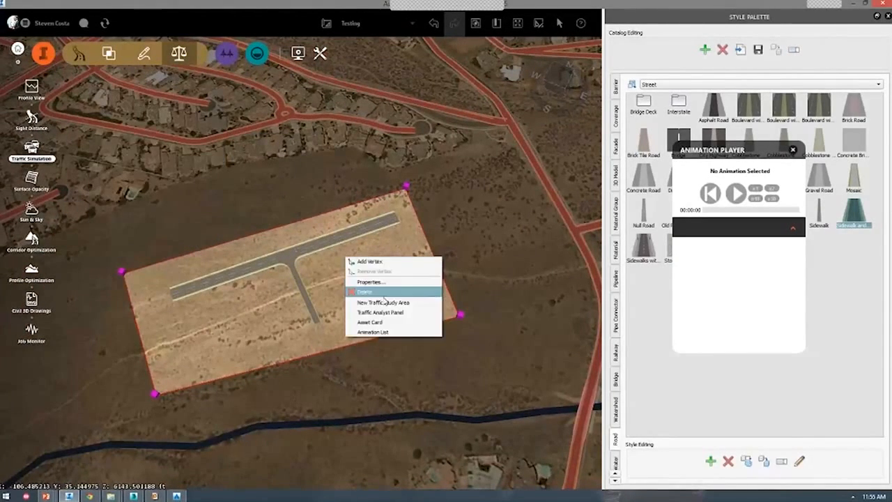
click(381, 301)
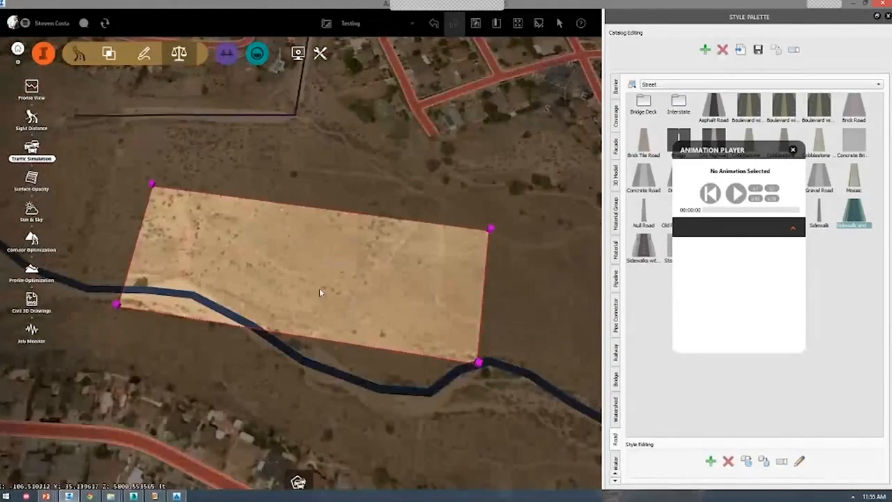
right_click(323, 283)
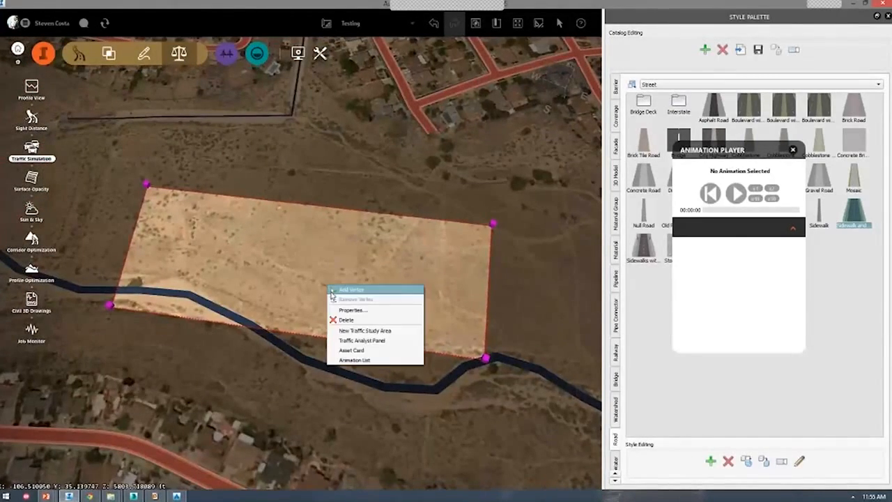
click(350, 324)
right_click(341, 291)
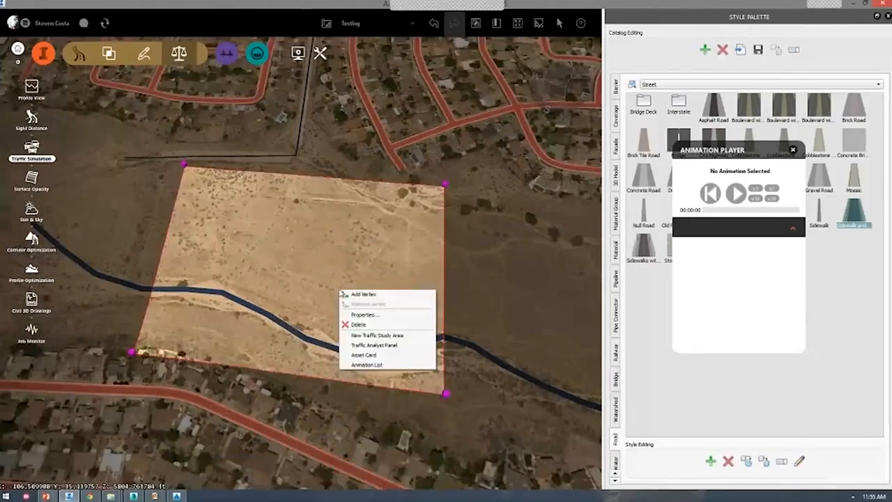
click(363, 325)
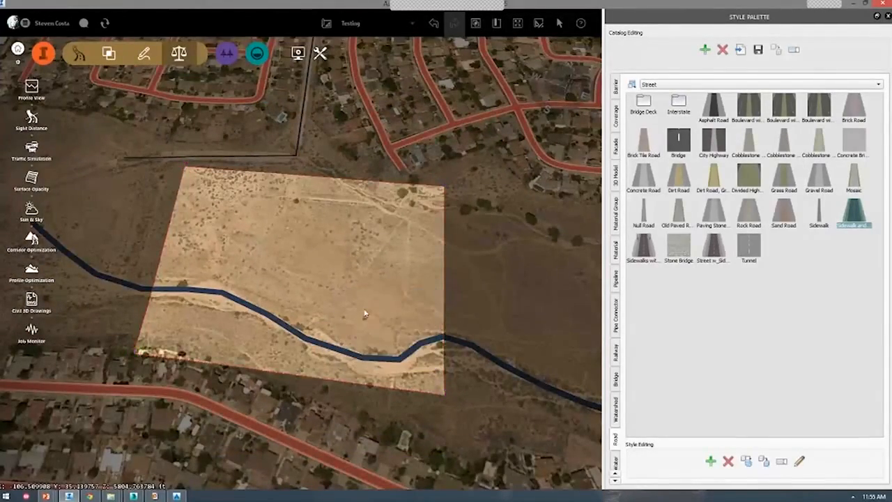
Return to the component road intersection and create a new four-sided traffic study area enclosing both roads
scroll(403, 289, down, 10)
drag(372, 290, 296, 442)
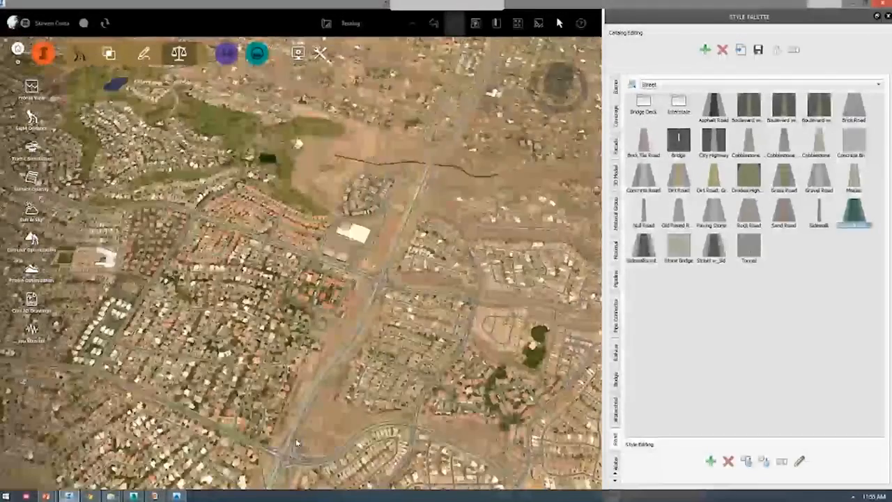
scroll(295, 438, down, 5)
middle_drag(481, 369, 247, 291)
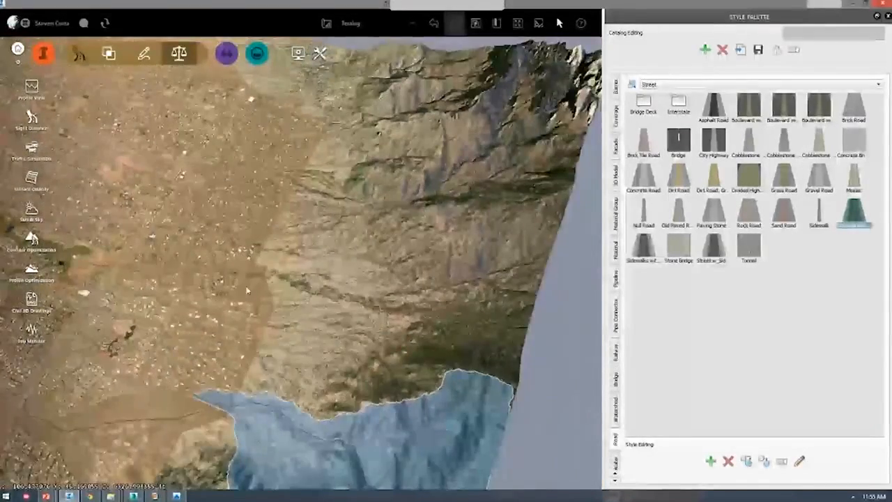
scroll(247, 293, up, 10)
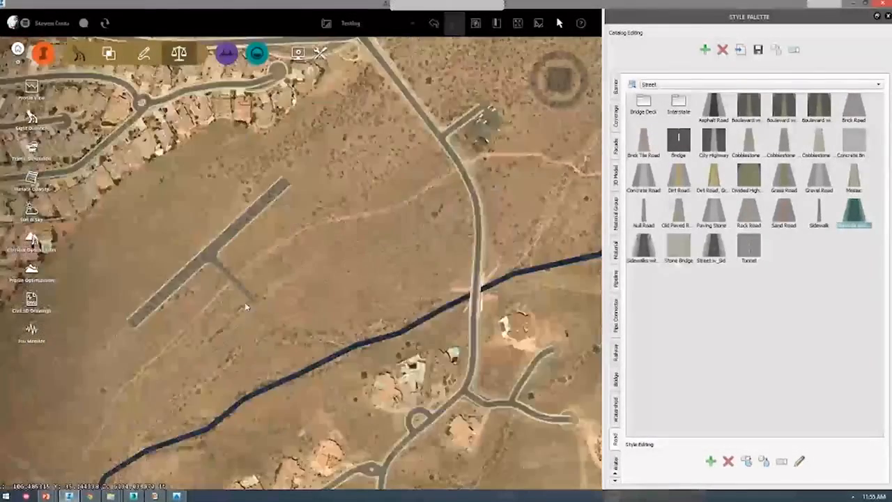
scroll(245, 306, up, 5)
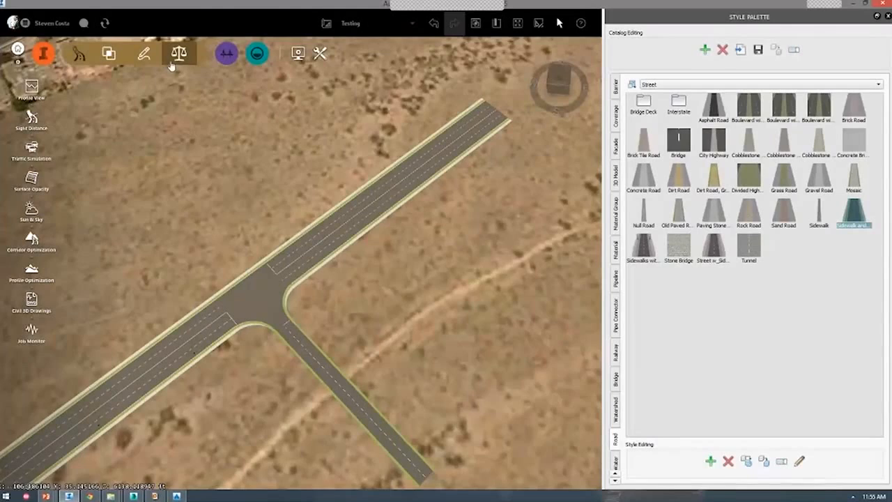
scroll(257, 133, down, 3)
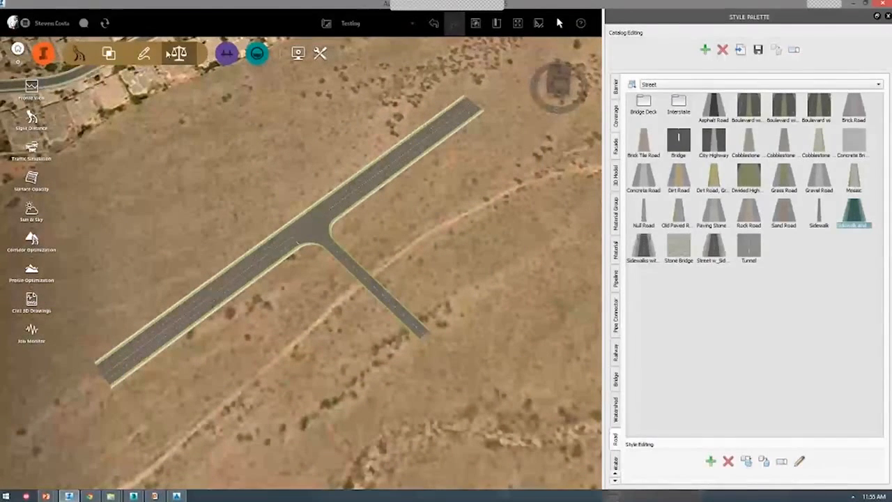
click(32, 151)
scroll(155, 328, down, 3)
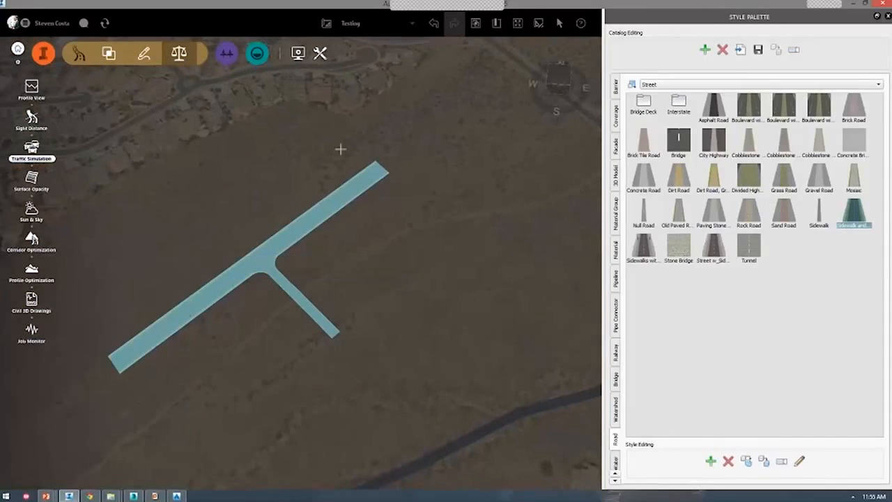
click(372, 147)
click(69, 367)
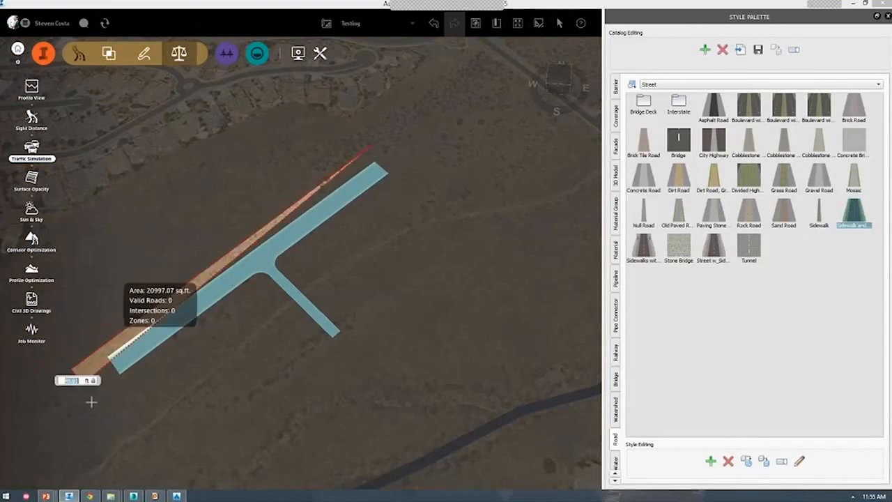
click(485, 221)
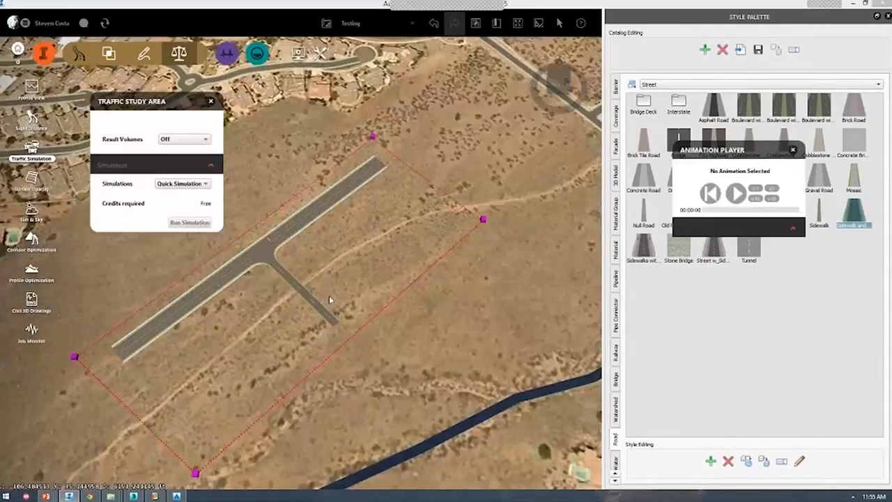
Try to open the Traffic Analyst Panel for the study area enclosing both component roads, agreeing to edit its traffic model using TAP
right_click(265, 244)
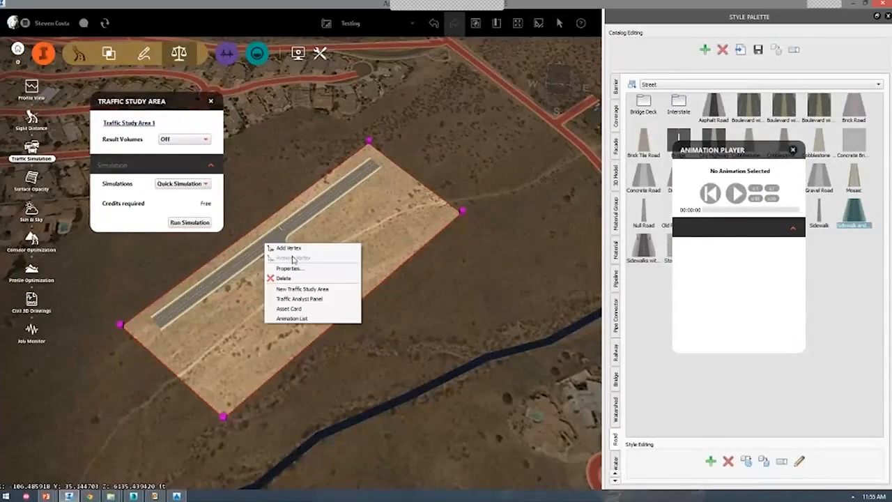
click(312, 298)
click(487, 259)
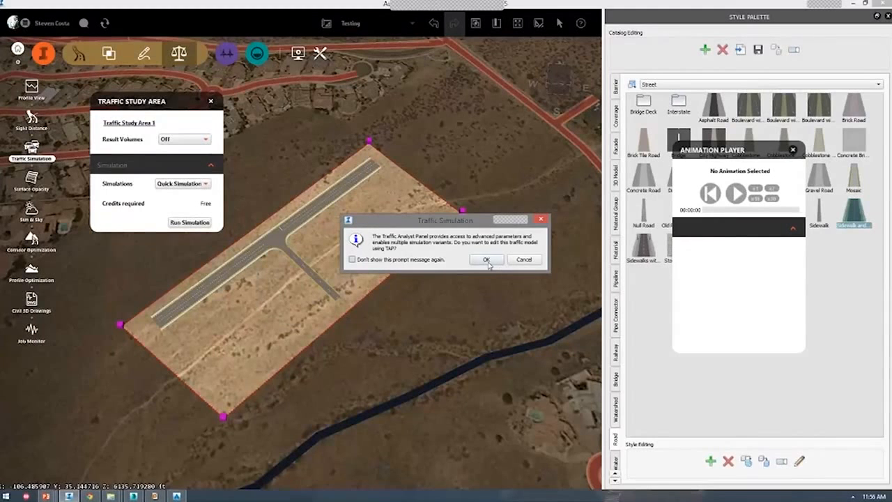
click(487, 260)
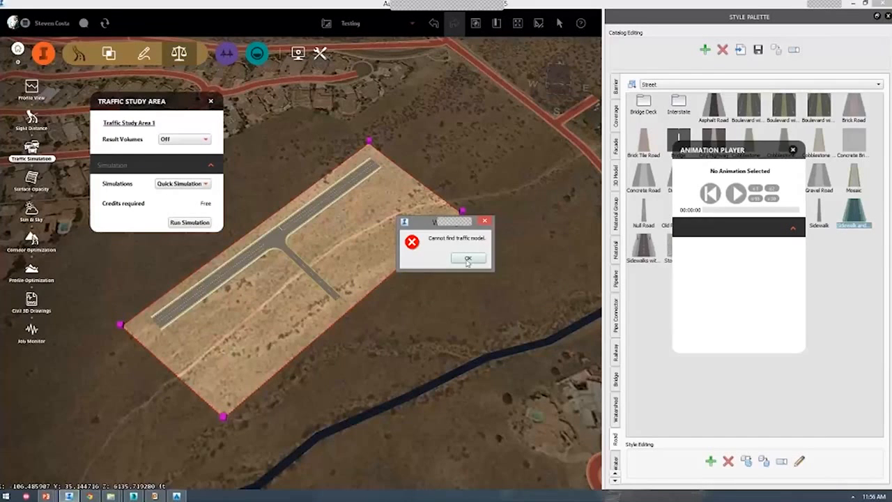
key(Return)
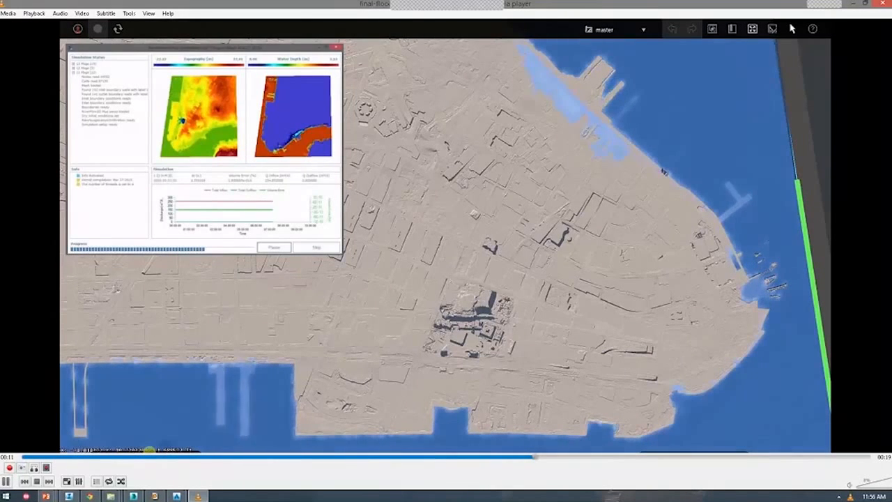
Pause the flood simulation video, switch to Google Chrome and open blog.microsolresources.com in a new tab
click(6, 481)
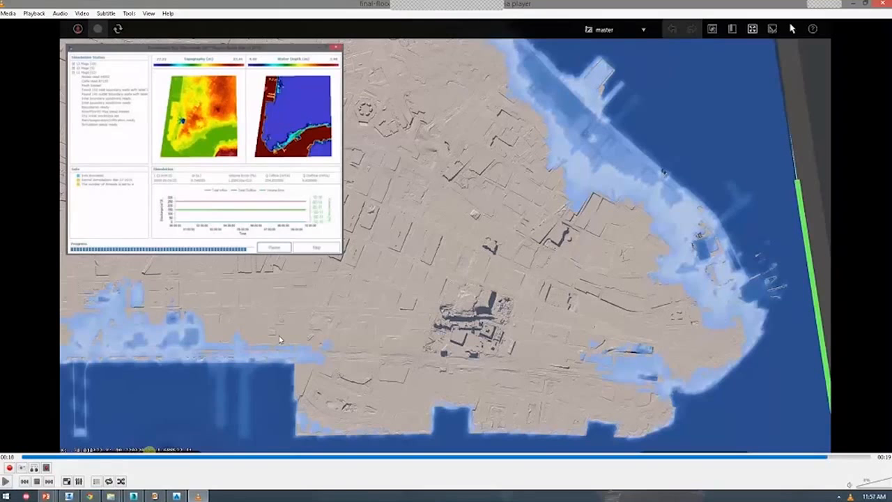
key(alt+Tab)
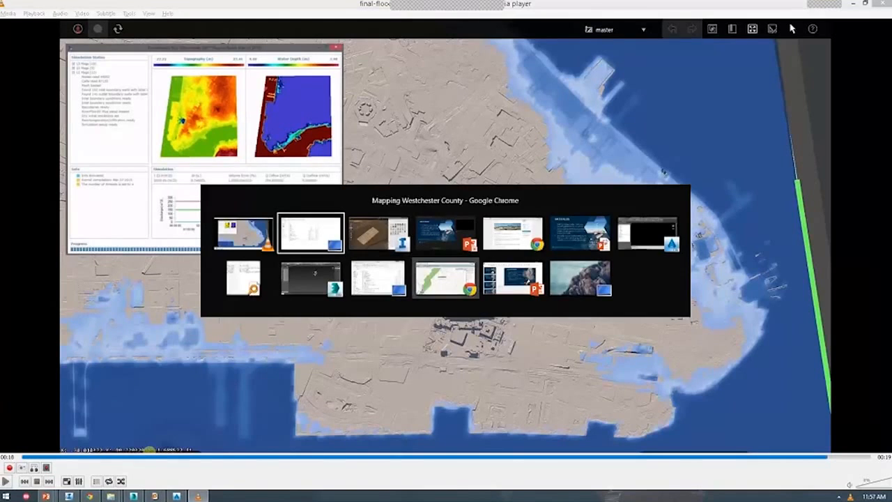
click(446, 279)
click(286, 6)
text(blog.microsolresources.com)
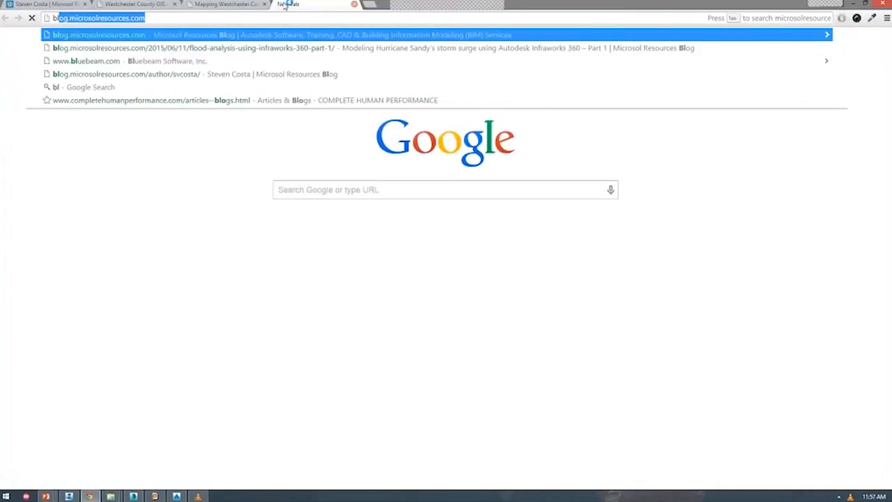
key(Return)
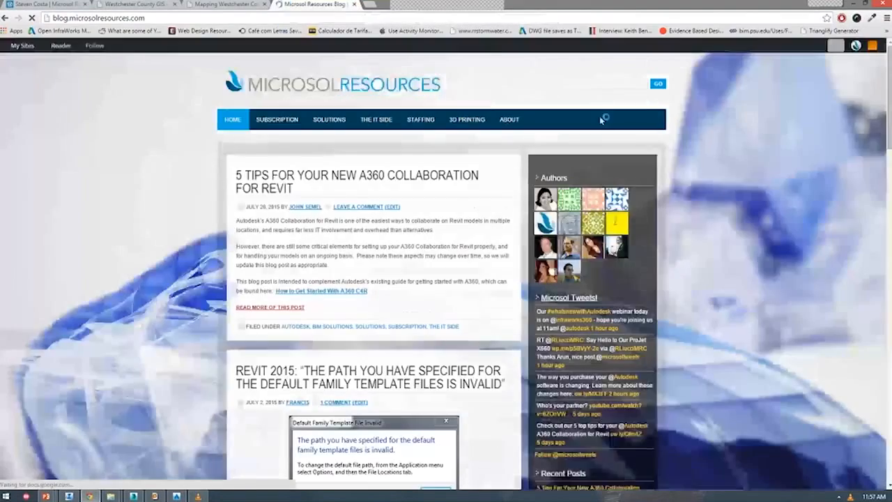
Search the Microsol Resources blog for "boulder"
click(609, 84)
text(boulder)
key(Return)
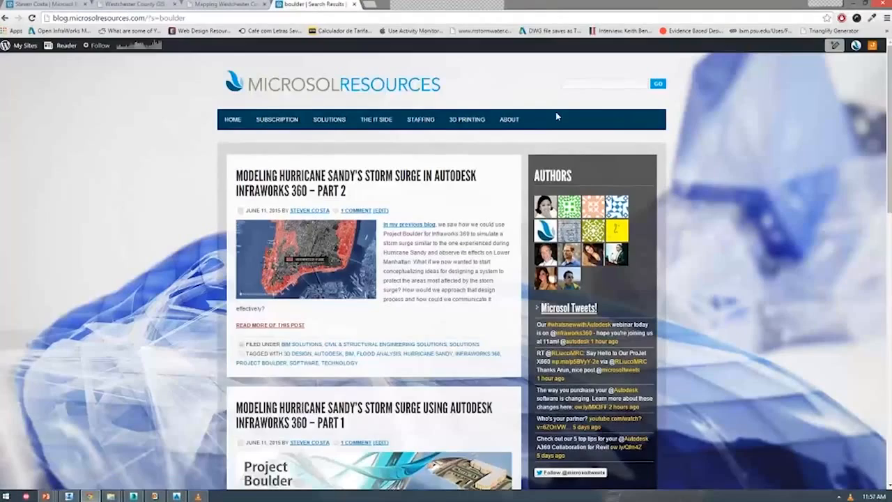
Open the Part 1 article on modeling Hurricane Sandy's storm surge using InfraWorks 360 and look through its images and flood analysis video
scroll(363, 209, down, 3)
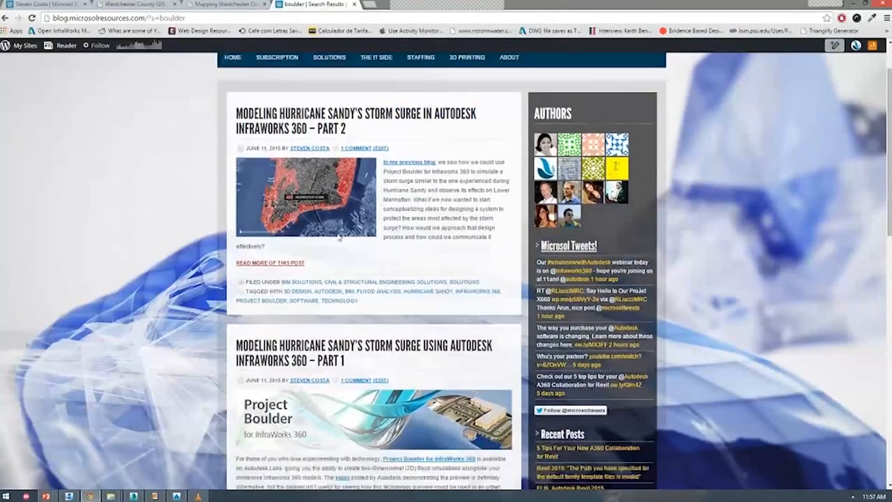
click(335, 282)
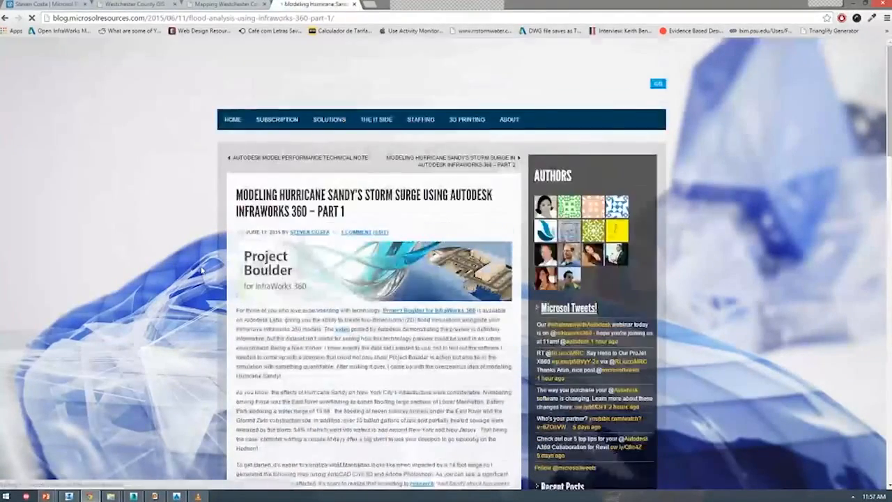
scroll(314, 251, down, 15)
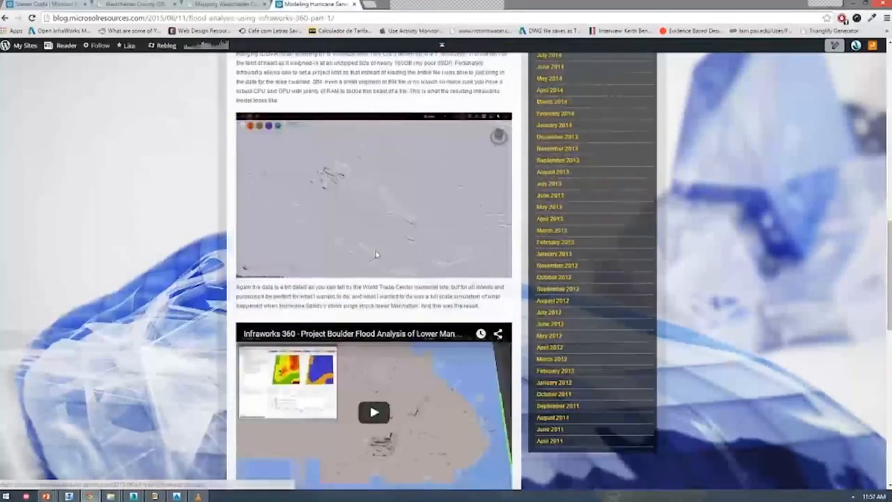
scroll(275, 230, up, 15)
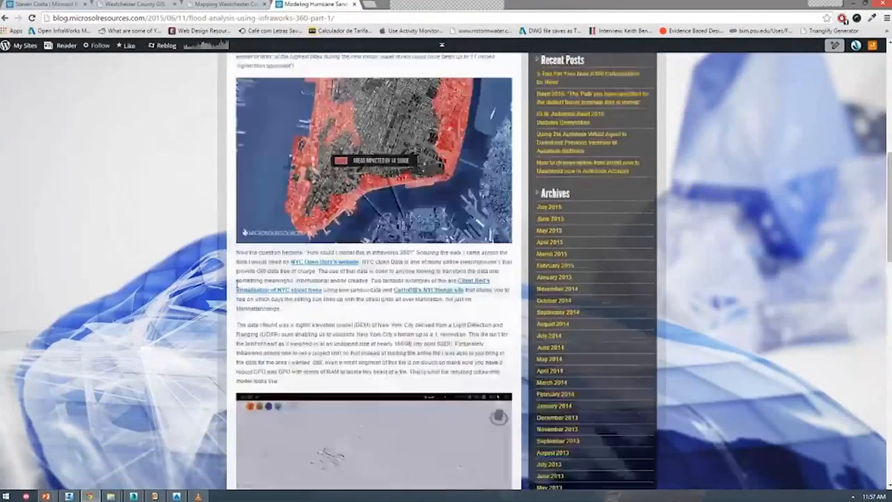